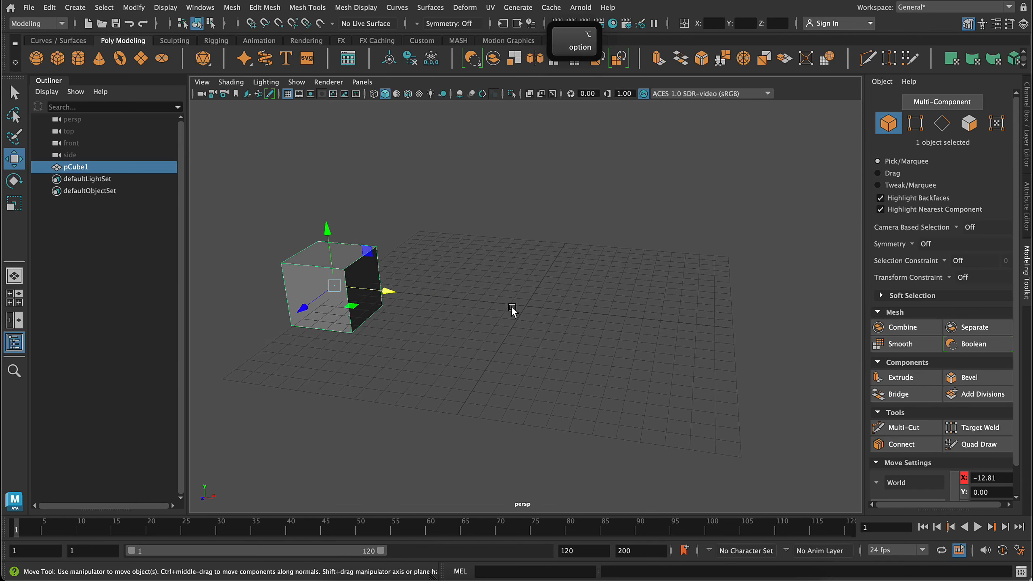
# Step: Make two copies of the cube along the X axis, one at about -7.02 and one at about 7.77
pyautogui.press('super+d')
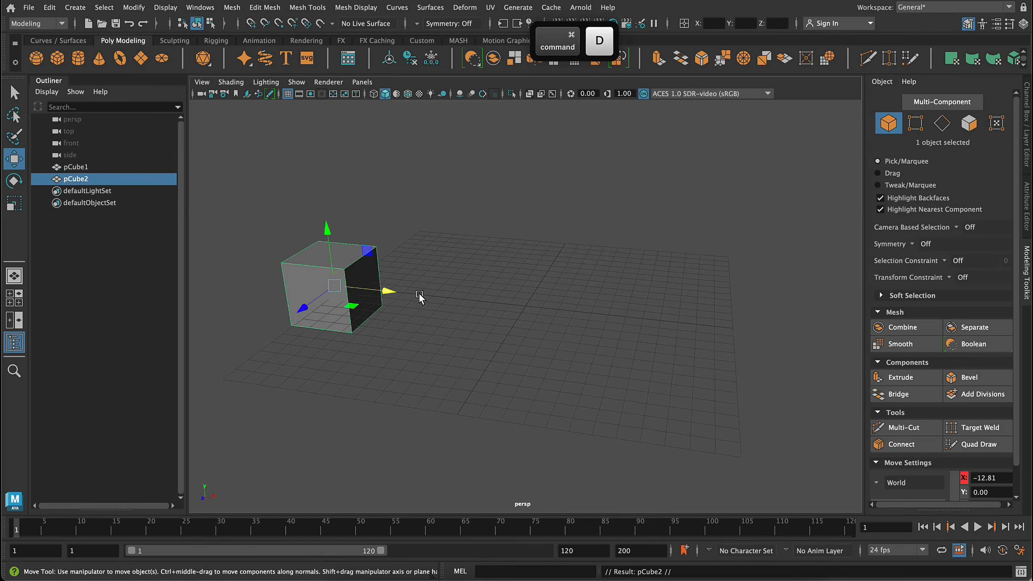
pyautogui.moveTo(390, 295); pyautogui.dragTo(474, 314)
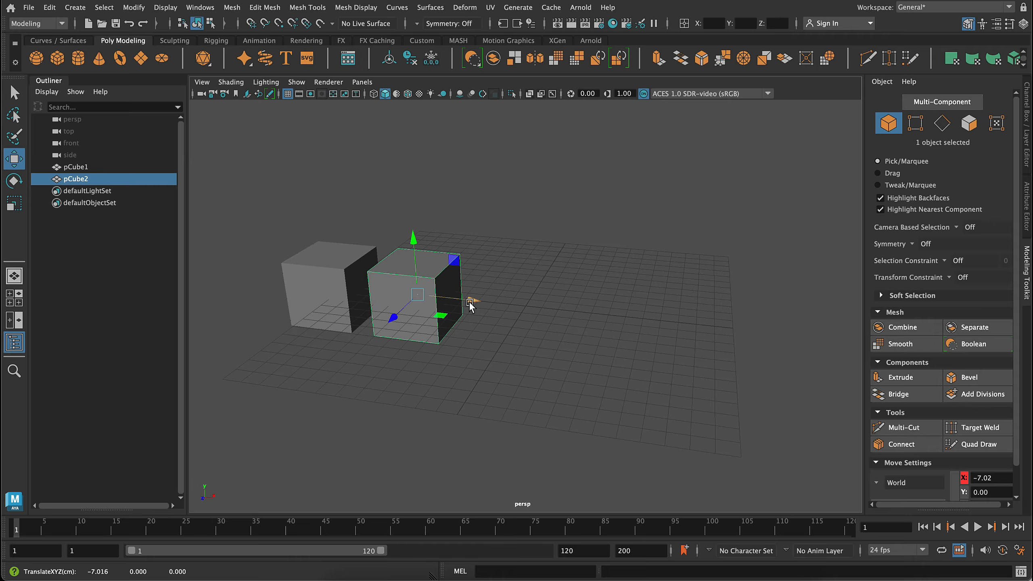
pyautogui.press('shift')
pyautogui.moveTo(467, 300)
pyautogui.keyDown('shift'); pyautogui.mouseDown()
pyautogui.moveTo(626, 365)
pyautogui.moveTo(728, 385)
pyautogui.moveTo(707, 376)
pyautogui.mouseUp(); pyautogui.keyUp('shift')
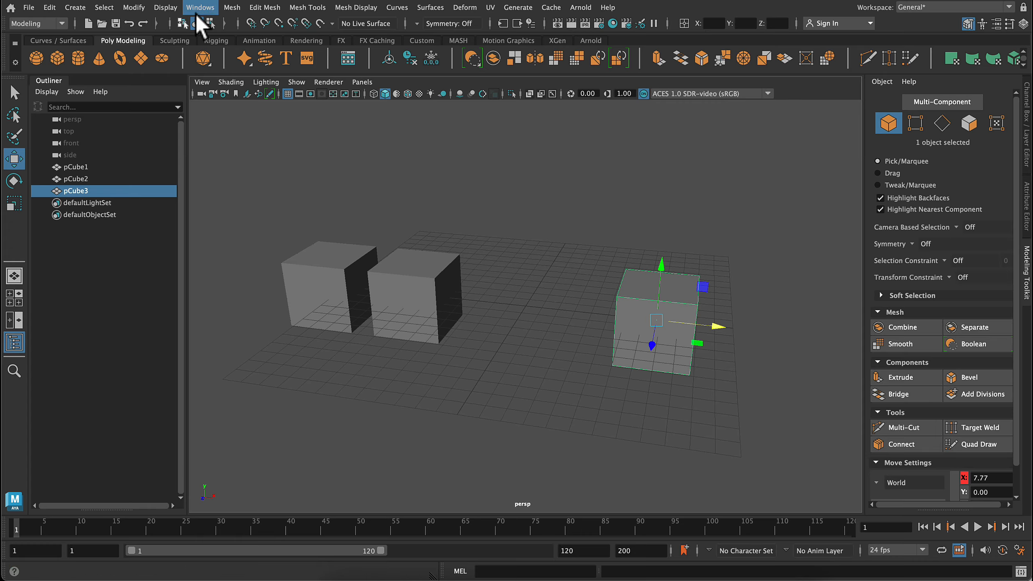
# Step: Apply Smooth to the third cube, at the positive X end of the row, to round it into a low-poly ball
pyautogui.click(232, 7)
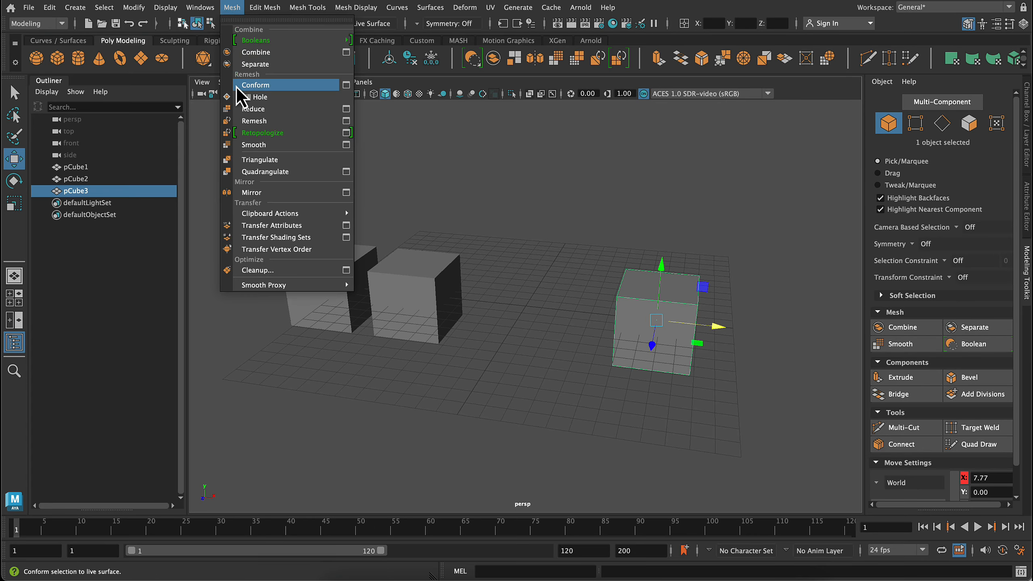
pyautogui.click(255, 145)
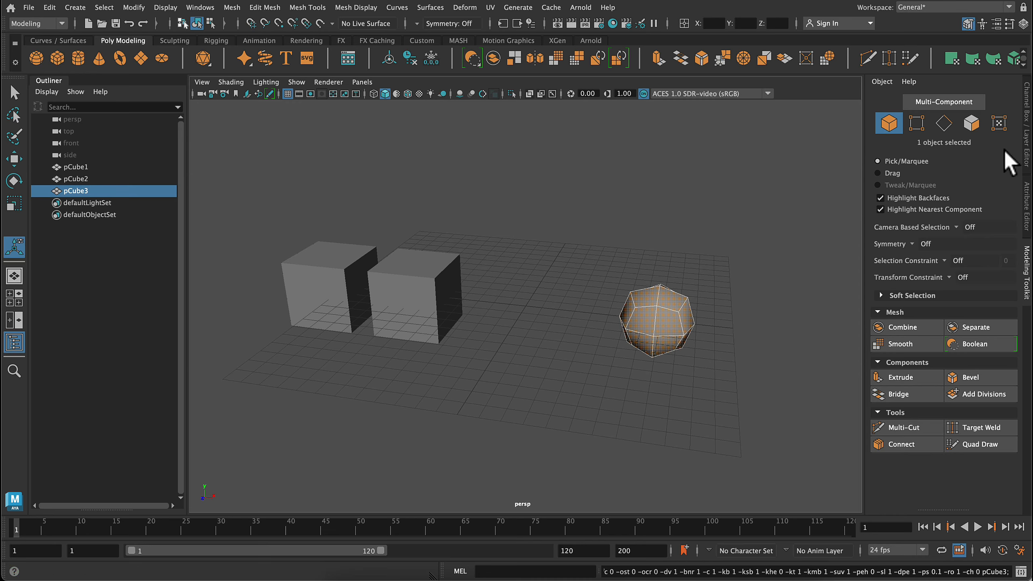
pyautogui.click(760, 245)
pyautogui.click(641, 314)
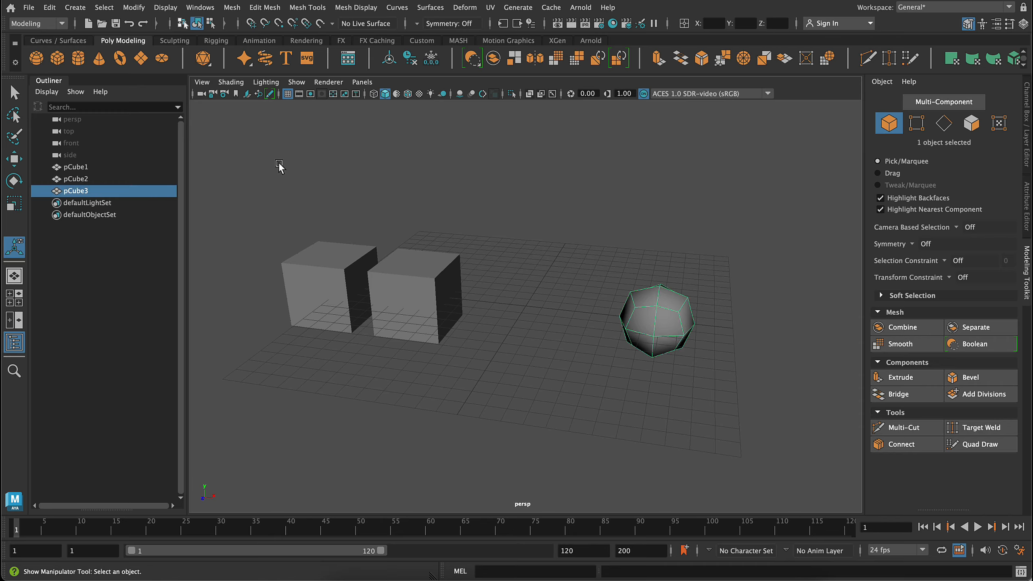
# Step: Turn on Wireframe on Shaded in the viewport and clear the object selection
pyautogui.click(231, 82)
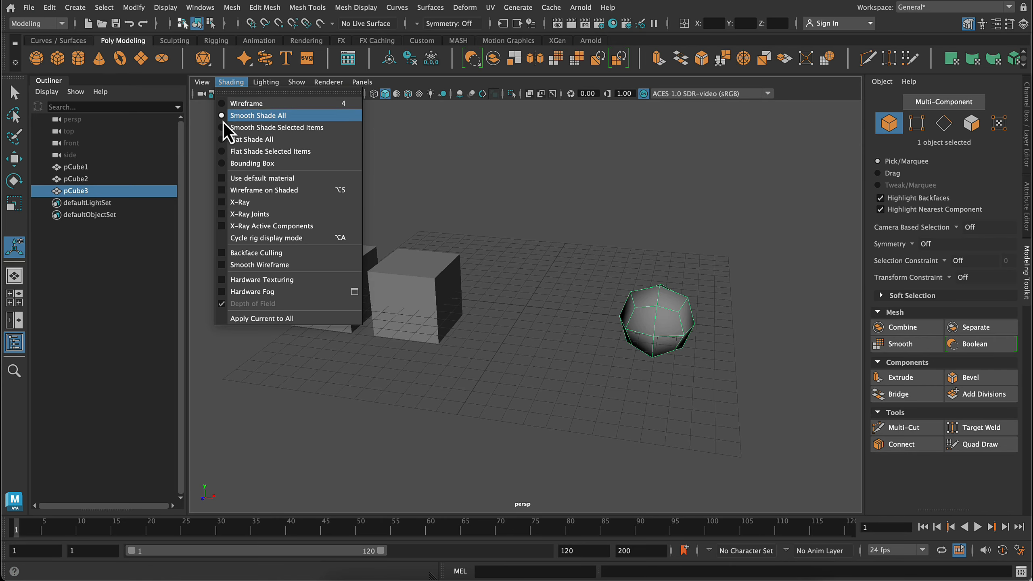
pyautogui.click(228, 193)
pyautogui.click(627, 240)
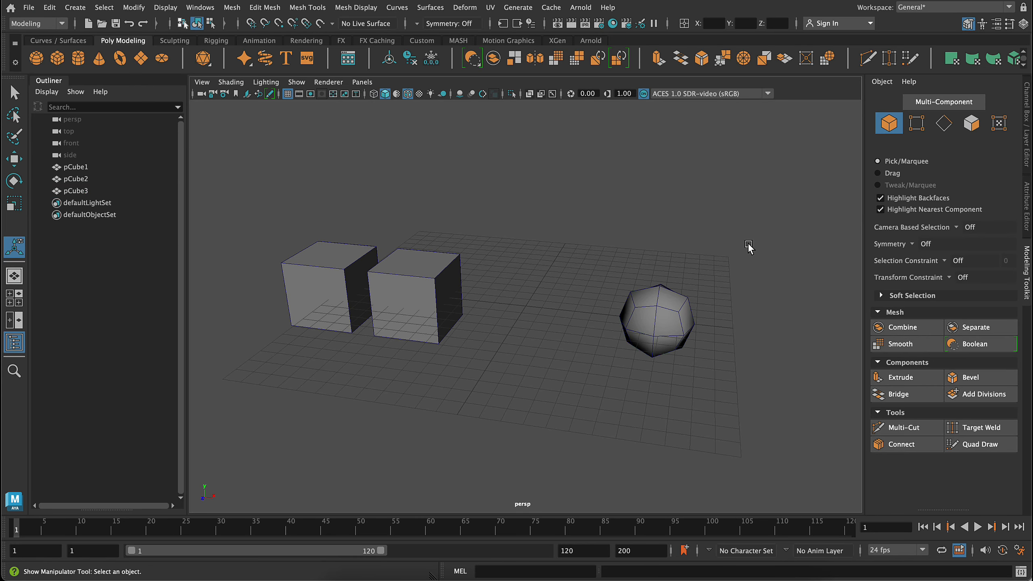
# Step: Flatten the top nine vertices of the smoothed ball by scaling them along Y into one level plane
pyautogui.click(913, 128)
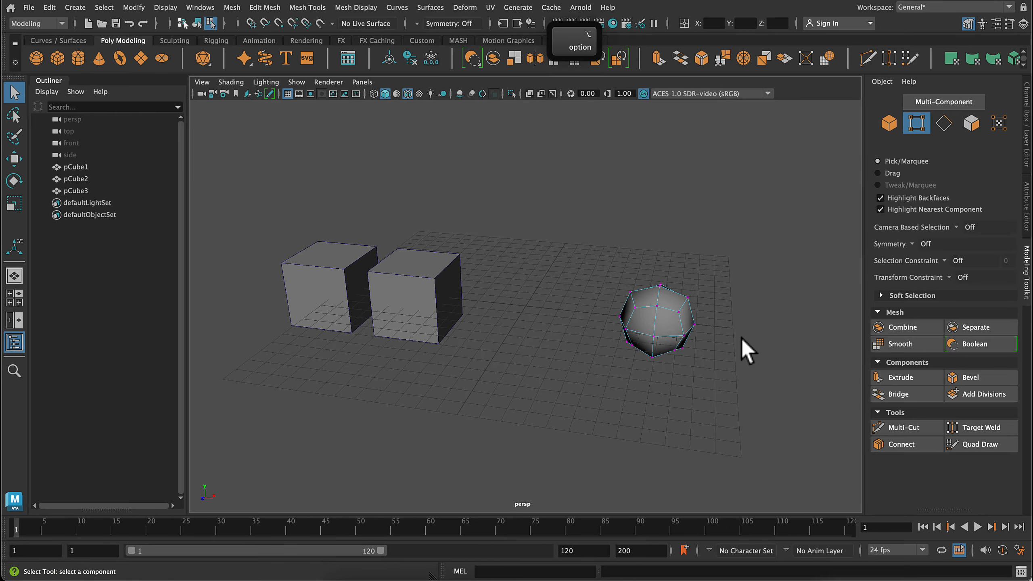
pyautogui.keyDown('alt'); pyautogui.moveTo(741, 338); pyautogui.dragTo(743, 329); pyautogui.keyUp('alt')
pyautogui.press('f')
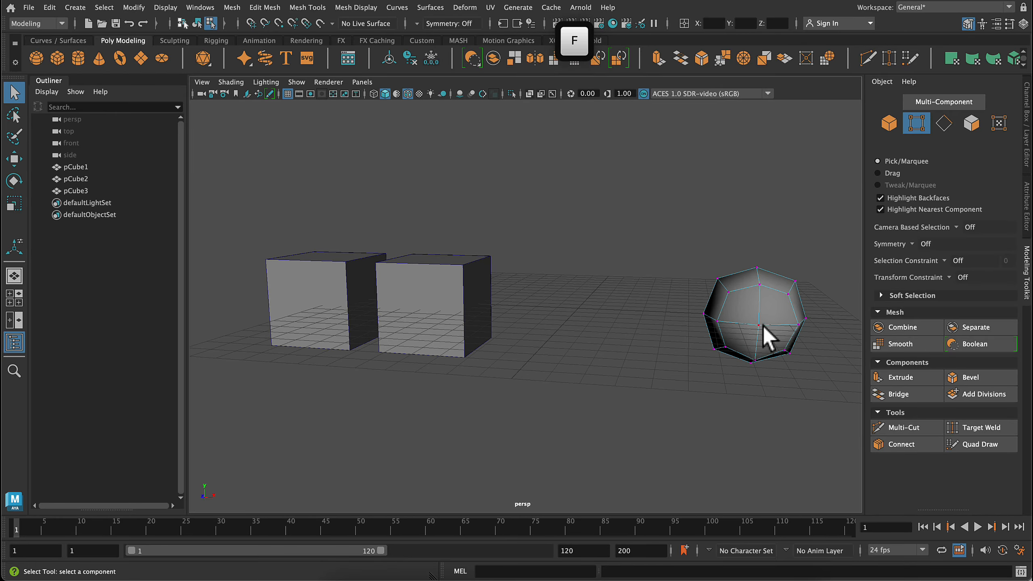
pyautogui.keyDown('alt'); pyautogui.moveTo(761, 330); pyautogui.dragTo(634, 284, button='middle'); pyautogui.keyUp('alt')
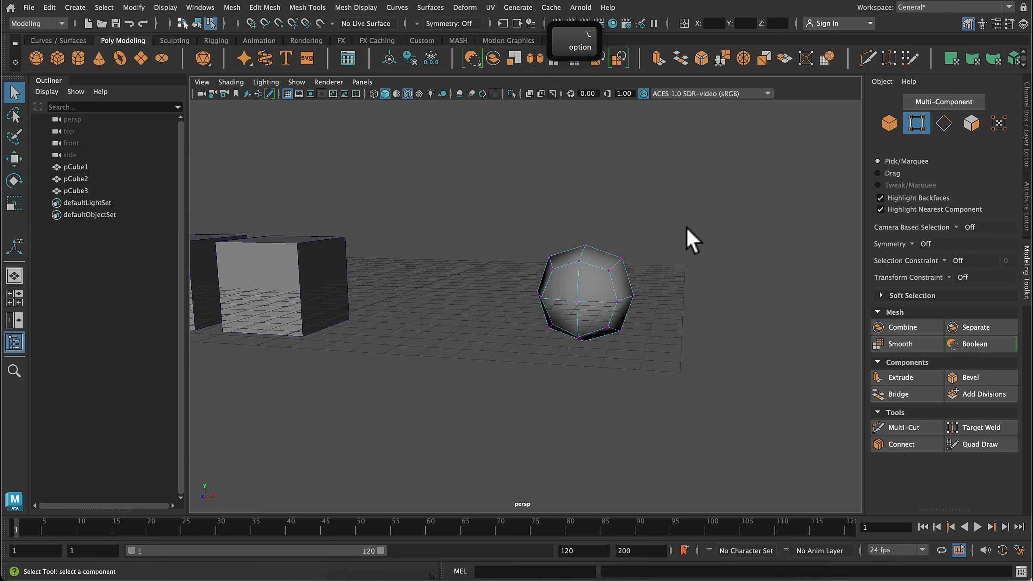
pyautogui.moveTo(687, 228); pyautogui.dragTo(527, 273)
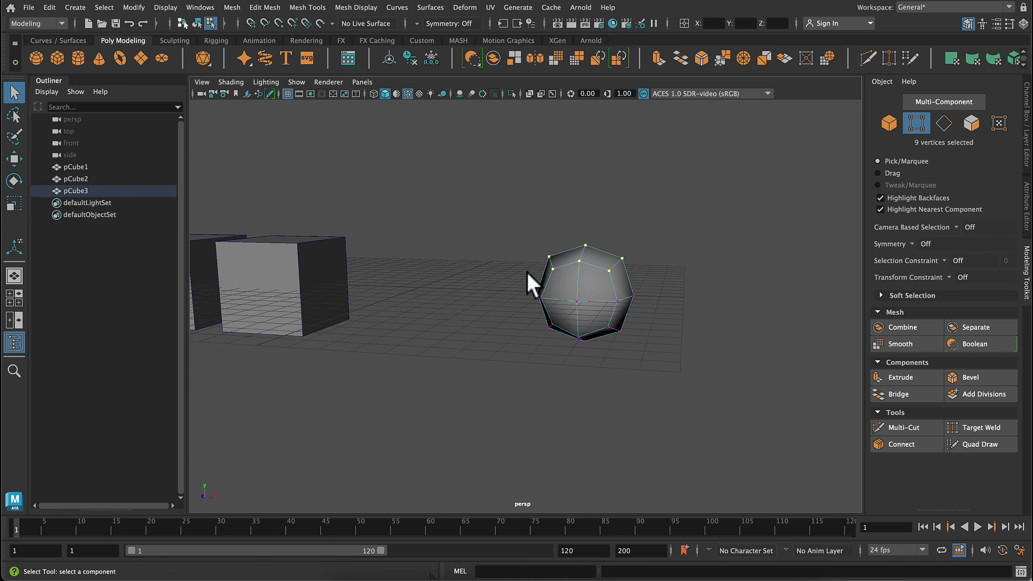
pyautogui.press('r')
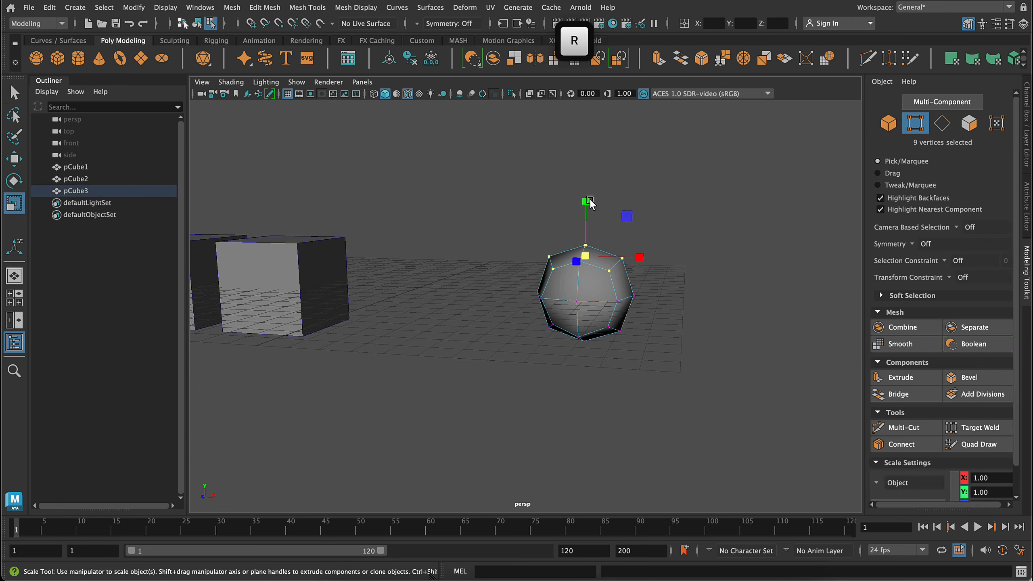
pyautogui.moveTo(590, 202); pyautogui.dragTo(597, 247)
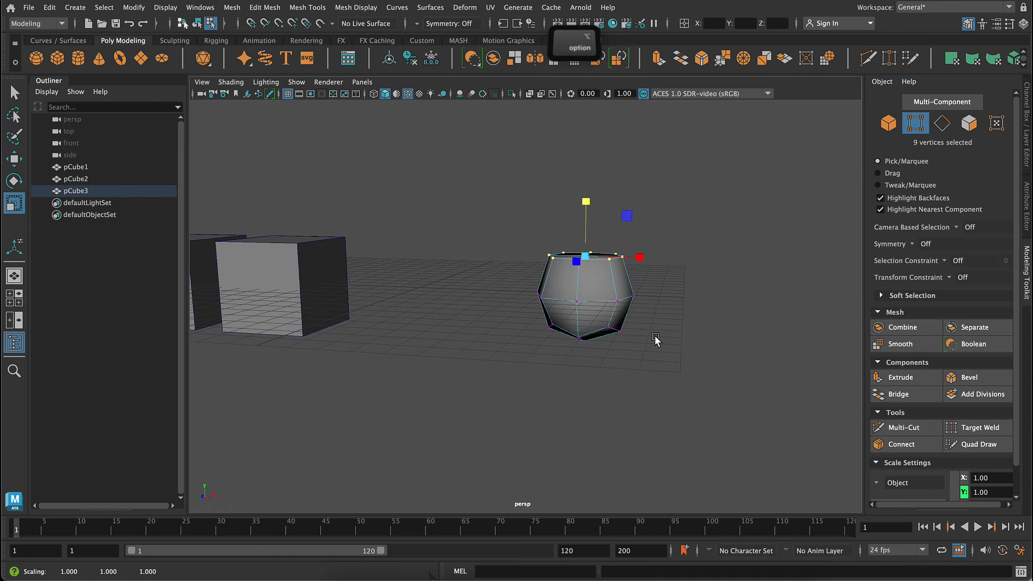
# Step: Flatten the ball's bottom nine vertices along Y and scale its middle vertex ring inward in X and Z to form a straight cylinder
pyautogui.keyDown('alt'); pyautogui.moveTo(657, 341); pyautogui.dragTo(484, 351); pyautogui.keyUp('alt')
pyautogui.keyDown('alt'); pyautogui.moveTo(738, 349); pyautogui.dragTo(682, 386); pyautogui.keyUp('alt')
pyautogui.moveTo(672, 273); pyautogui.dragTo(459, 313)
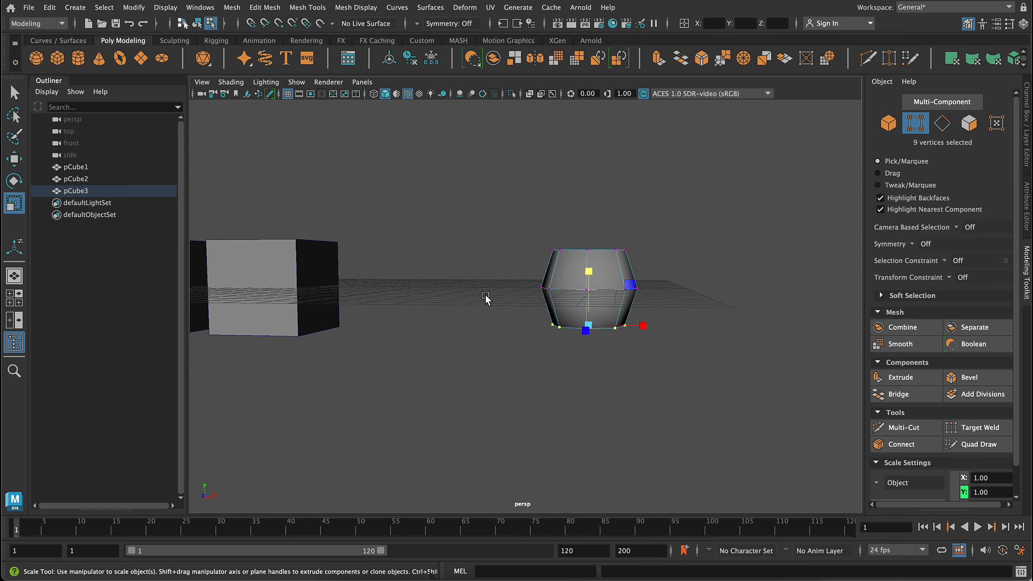
pyautogui.keyDown('alt'); pyautogui.moveTo(682, 362); pyautogui.dragTo(559, 311); pyautogui.keyUp('alt')
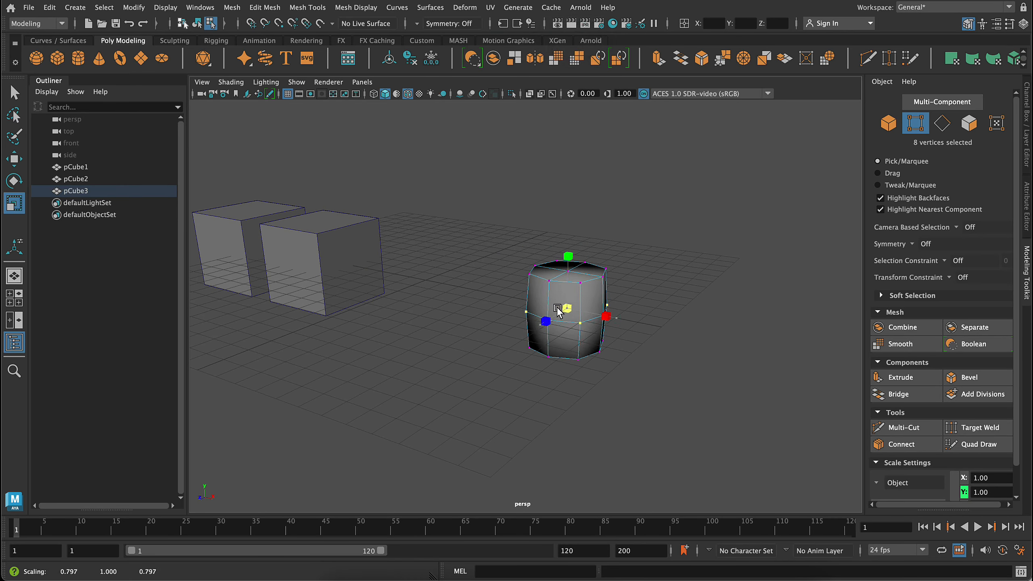
pyautogui.click(734, 394)
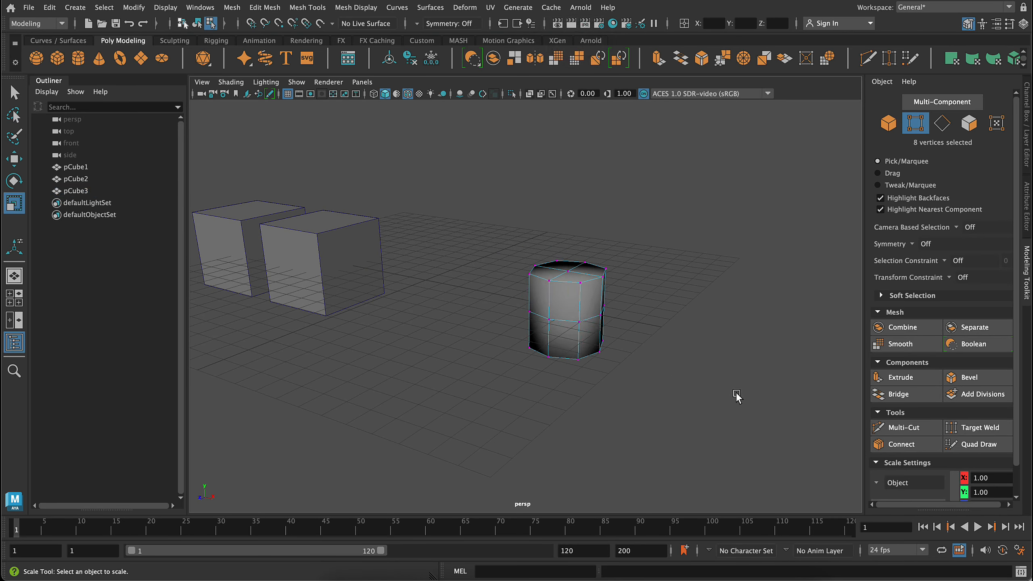
# Step: Insert edge loops near the cylinder's top and bottom with Multi-Cut and turn on its smooth preview
pyautogui.click(917, 433)
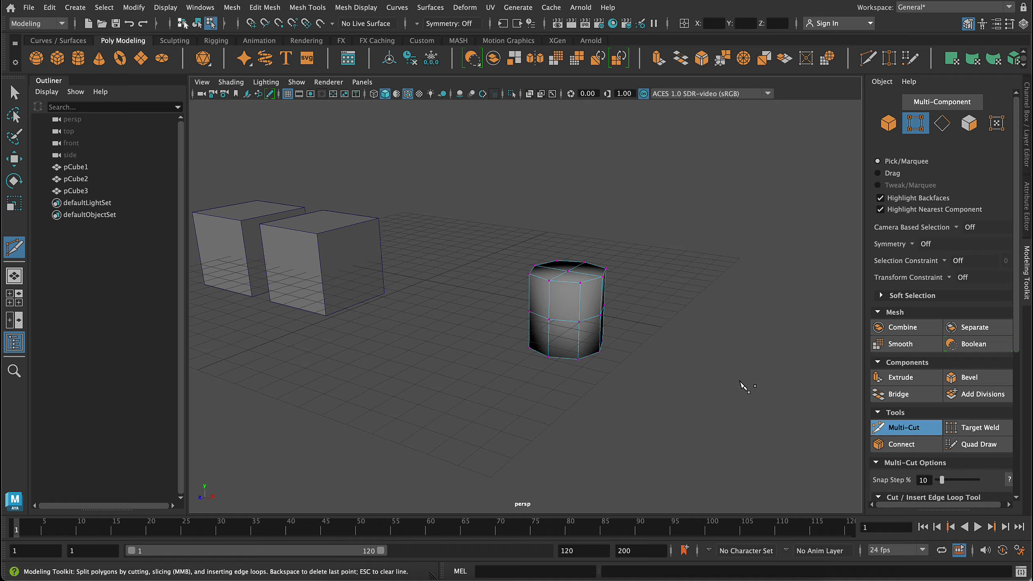
pyautogui.press('ctrl')
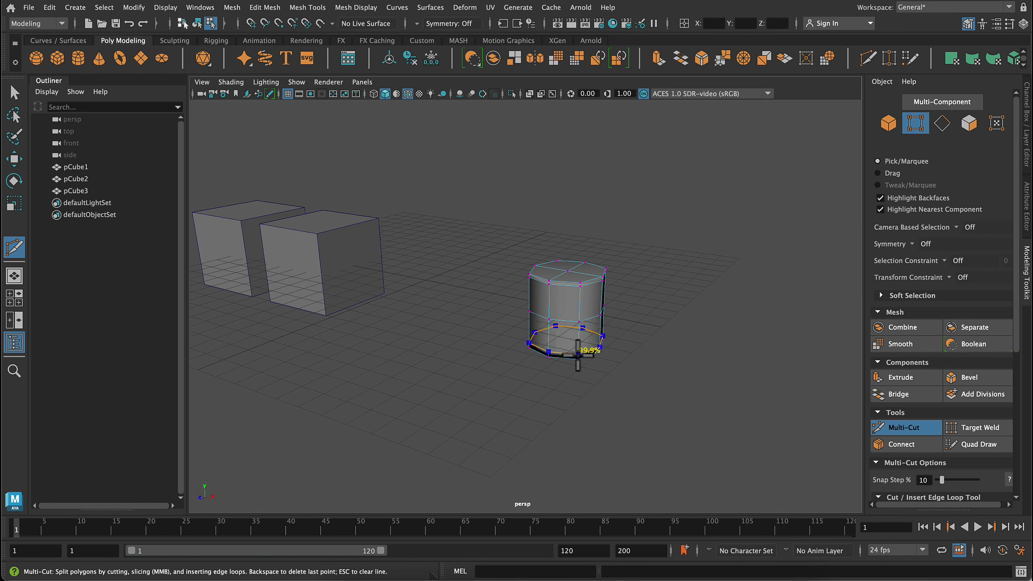
pyautogui.press('3')
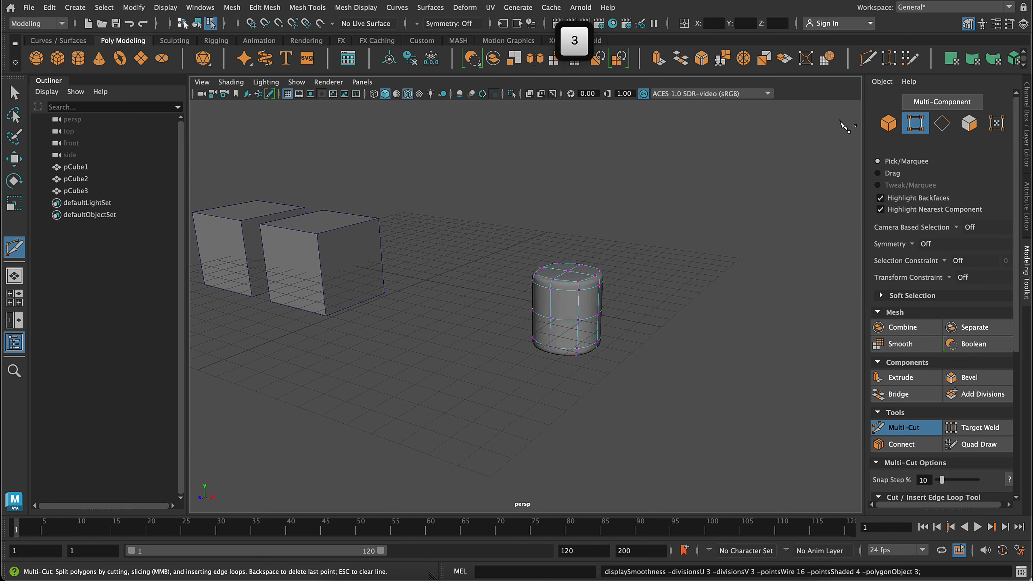
# Step: Return to object mode and clone the cylinder along X to place a copy beside it on the cubes' side
pyautogui.click(889, 124)
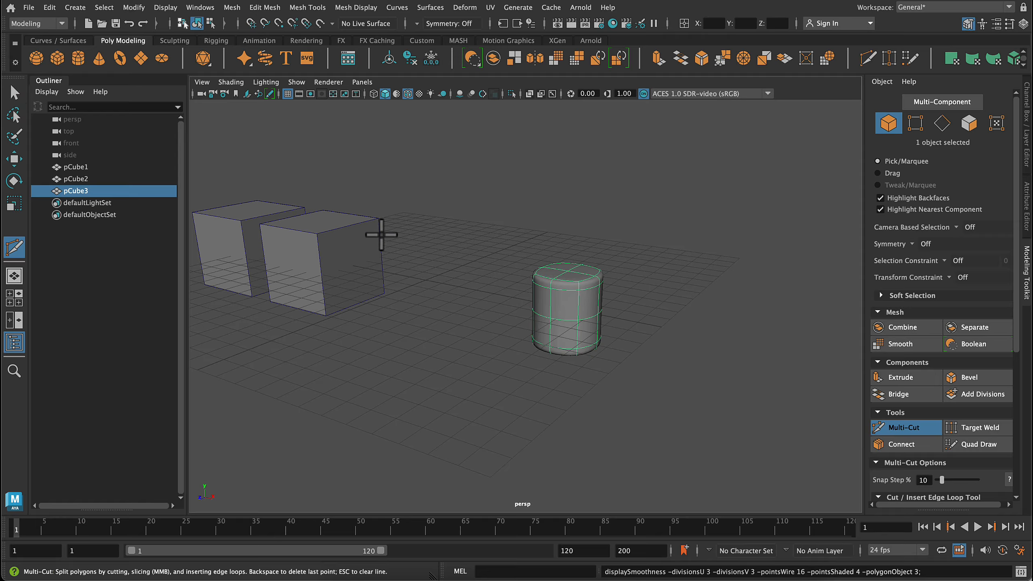
pyautogui.press('q')
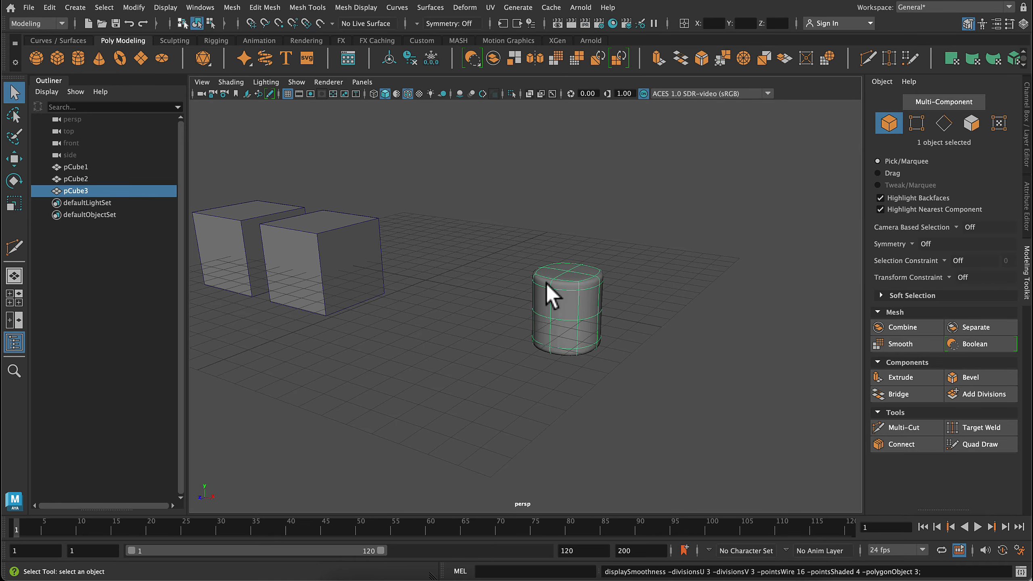
pyautogui.press('w')
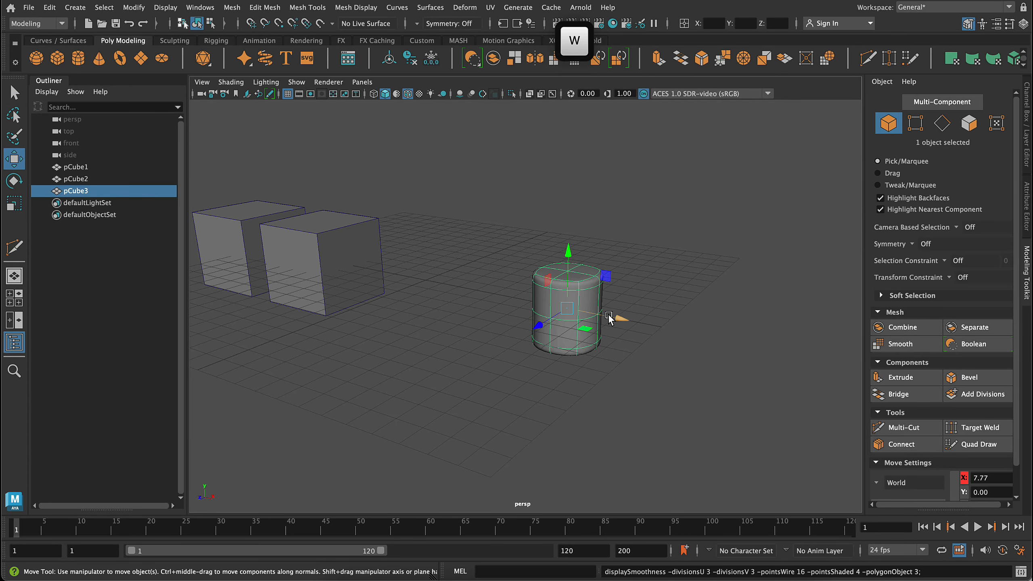
pyautogui.keyDown('shift'); pyautogui.moveTo(611, 319); pyautogui.dragTo(540, 289); pyautogui.keyUp('shift')
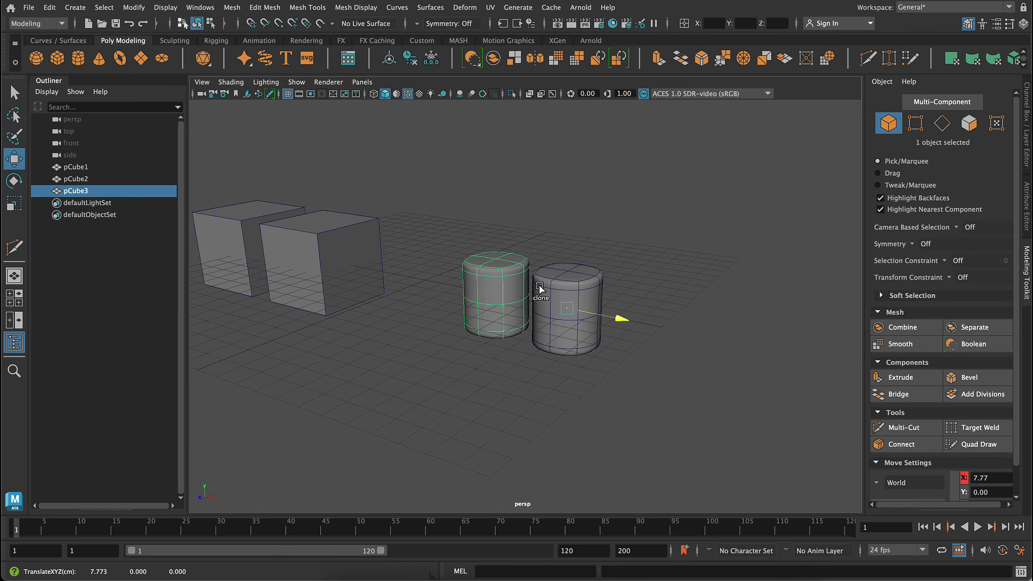
# Step: Apply Smooth to the second cube and turn on its smooth preview to make it a sphere
pyautogui.click(329, 232)
pyautogui.keyDown('alt'); pyautogui.moveTo(485, 363); pyautogui.dragTo(623, 372); pyautogui.keyUp('alt')
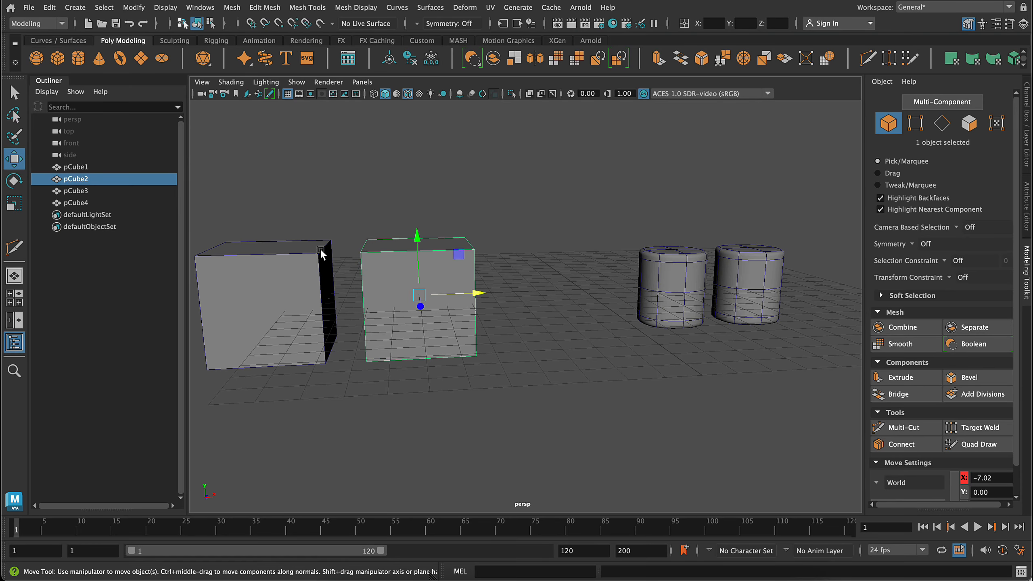
pyautogui.click(232, 7)
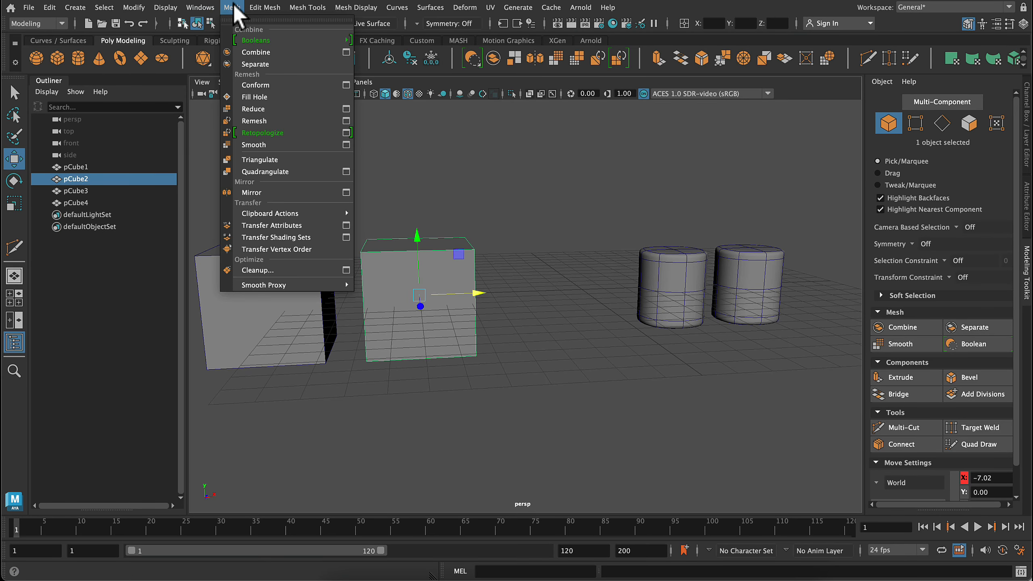
pyautogui.click(253, 145)
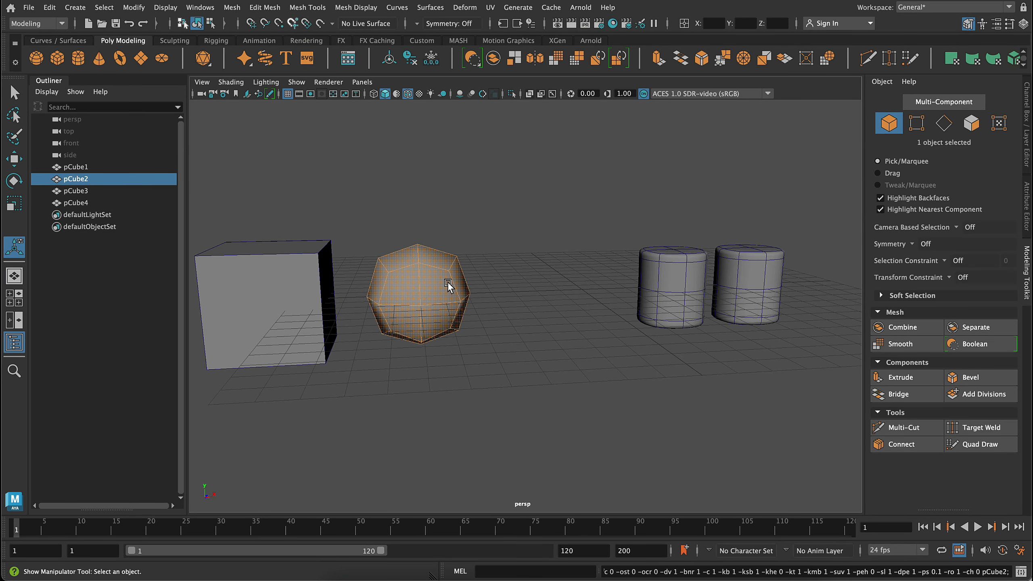
pyautogui.press('3')
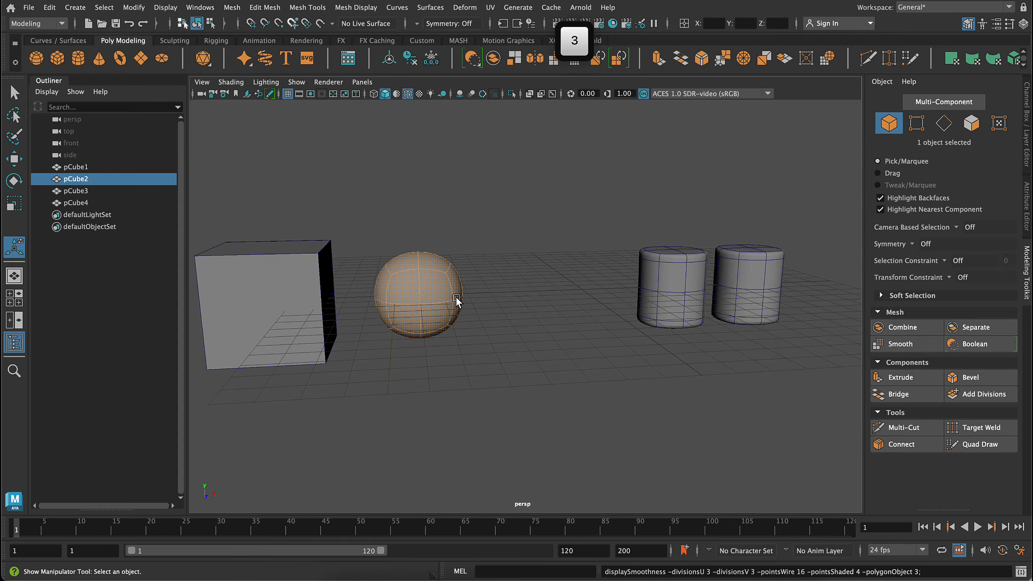
pyautogui.click(466, 308)
# Step: Scale the sphere up uniformly and move it along X to about -2.5, between the cube and the cylinders
pyautogui.keyDown('alt'); pyautogui.moveTo(543, 373); pyautogui.dragTo(523, 383); pyautogui.keyUp('alt')
pyautogui.click(420, 296)
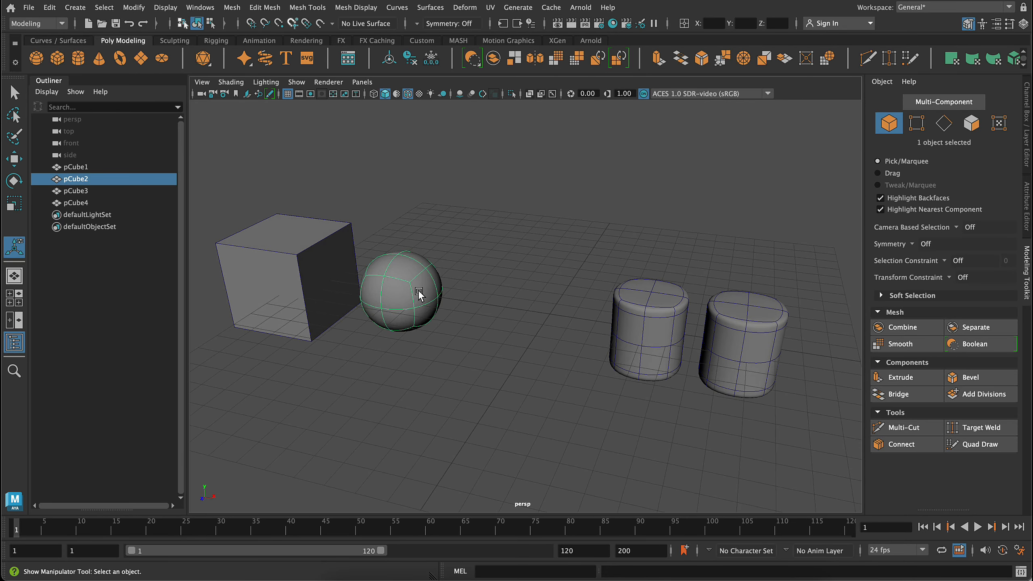
pyautogui.press('r')
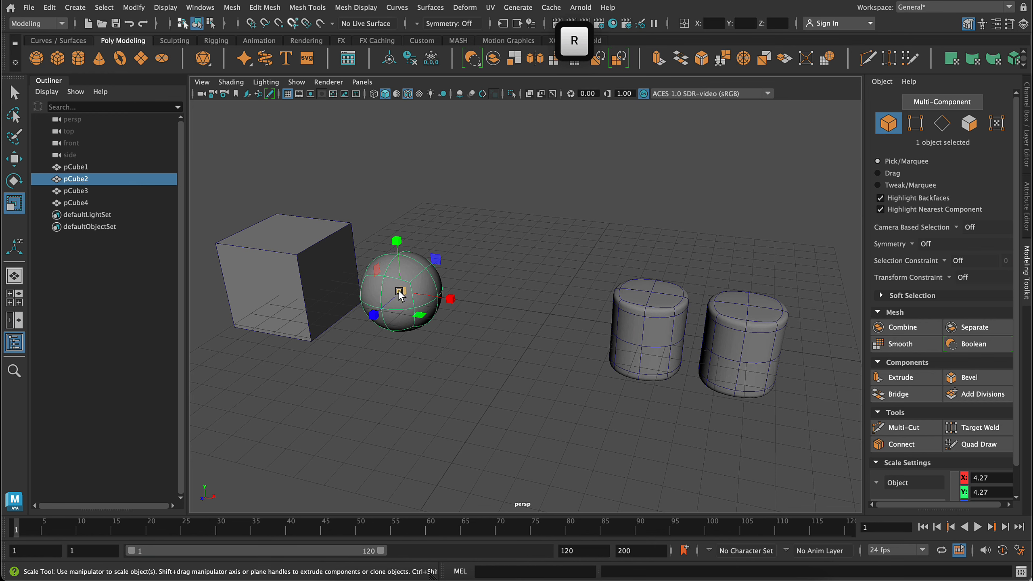
pyautogui.moveTo(399, 293); pyautogui.dragTo(527, 309)
pyautogui.press('w')
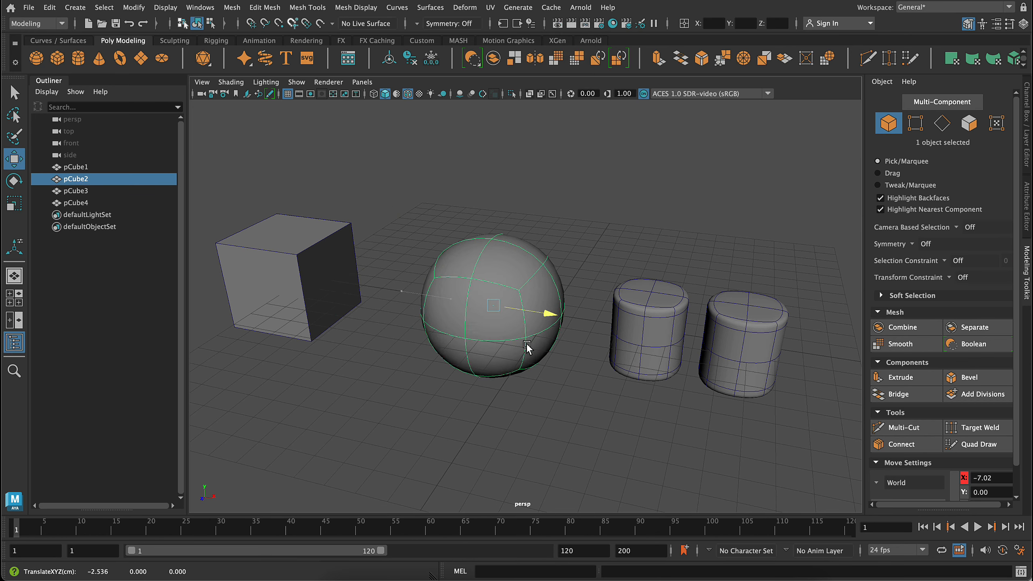
# Step: Duplicate the remaining cube and move the copy along X toward the sphere, to about -9.12
pyautogui.click(303, 254)
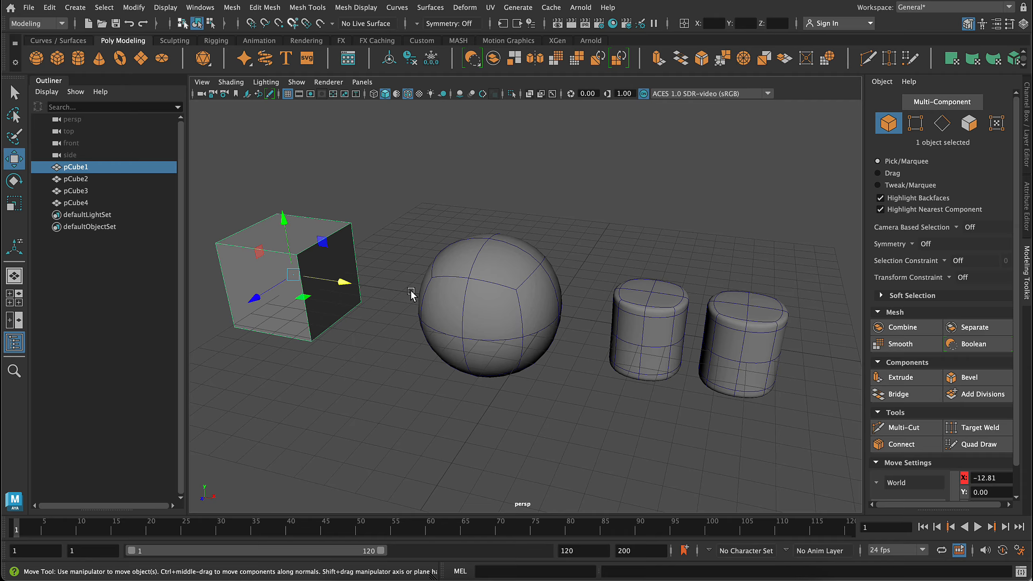
pyautogui.press('super+d')
pyautogui.moveTo(348, 285); pyautogui.dragTo(412, 323)
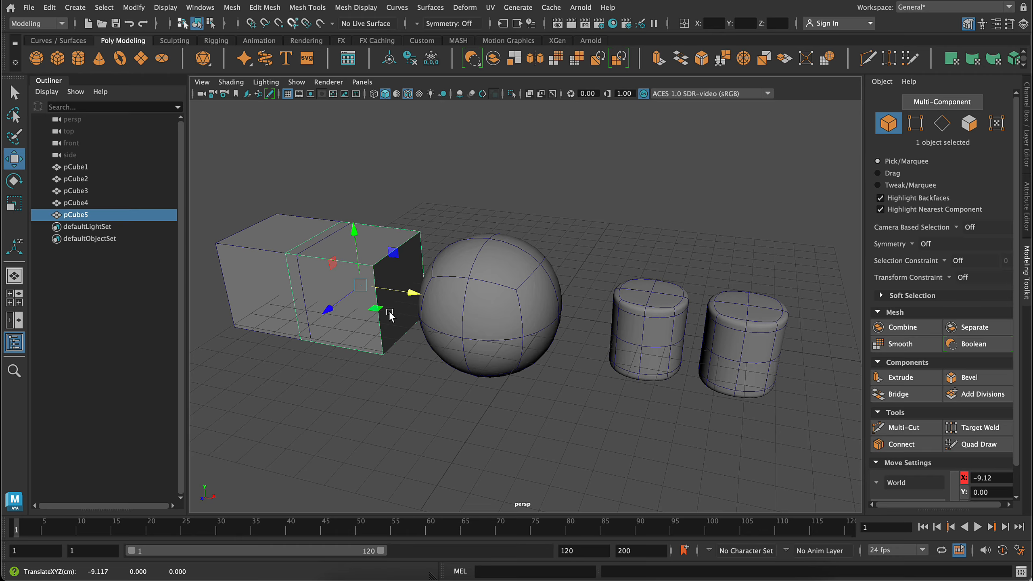
# Step: Move the original cube along X to about -15.28, away from its overlapping copy
pyautogui.click(295, 253)
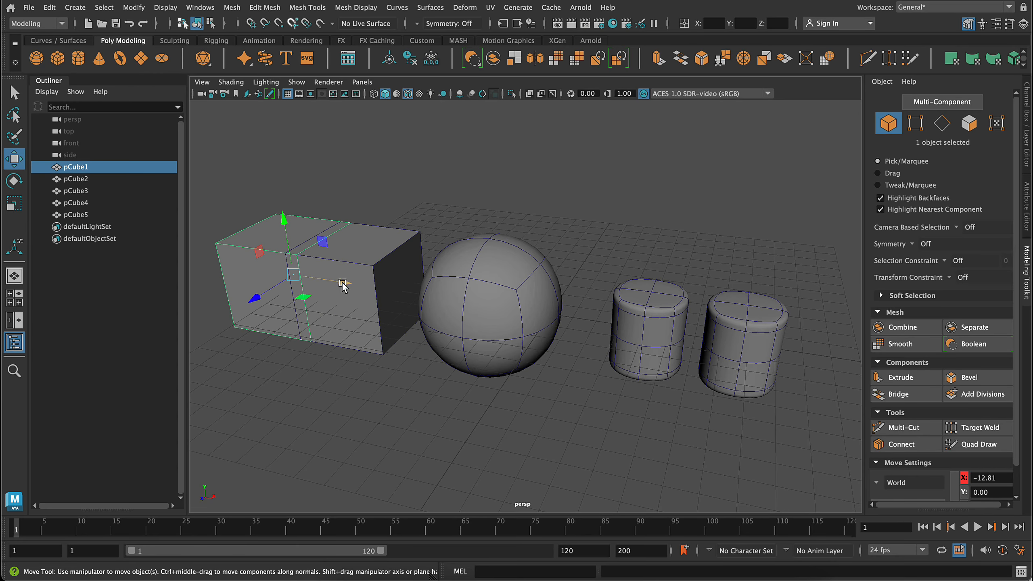
pyautogui.keyDown('alt'); pyautogui.moveTo(586, 396); pyautogui.dragTo(568, 329, button='right'); pyautogui.keyUp('alt')
pyautogui.keyDown('alt'); pyautogui.moveTo(568, 329); pyautogui.dragTo(569, 383); pyautogui.keyUp('alt')
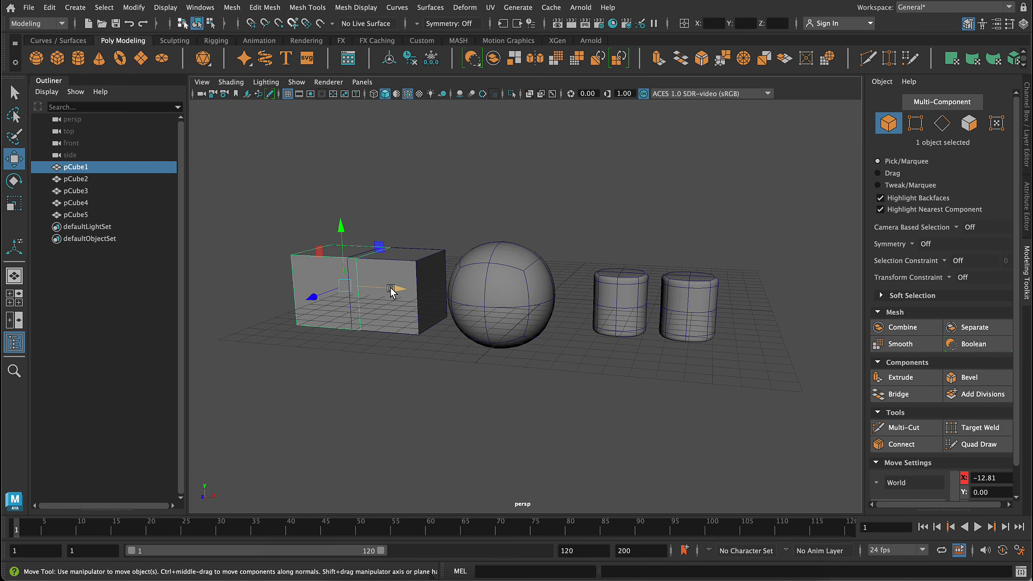
pyautogui.moveTo(391, 292); pyautogui.dragTo(355, 284)
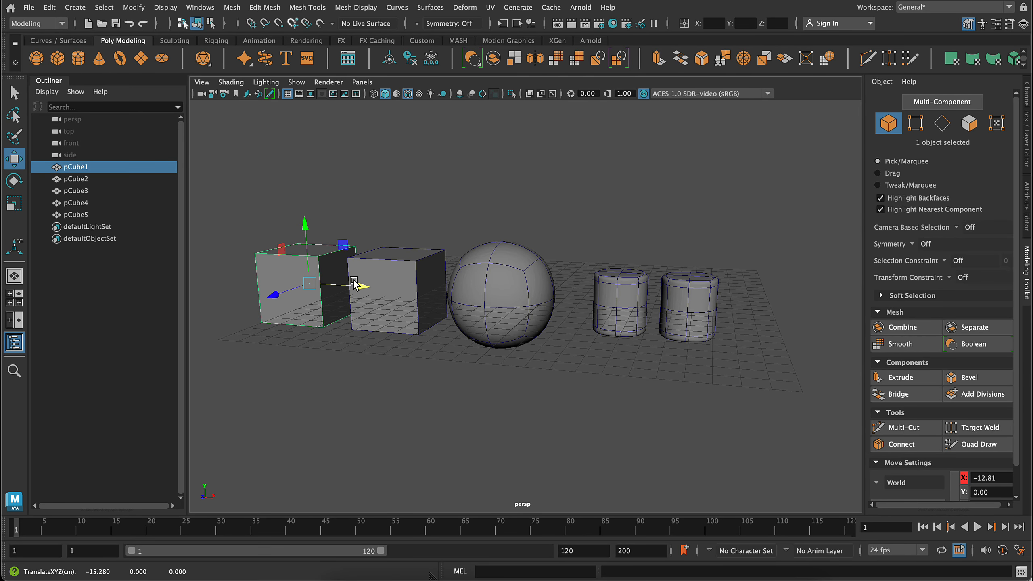
# Step: Scale the cube beside the sphere to about 13.75 in Y and narrow it in X and Z to form a tall, thin column
pyautogui.click(408, 286)
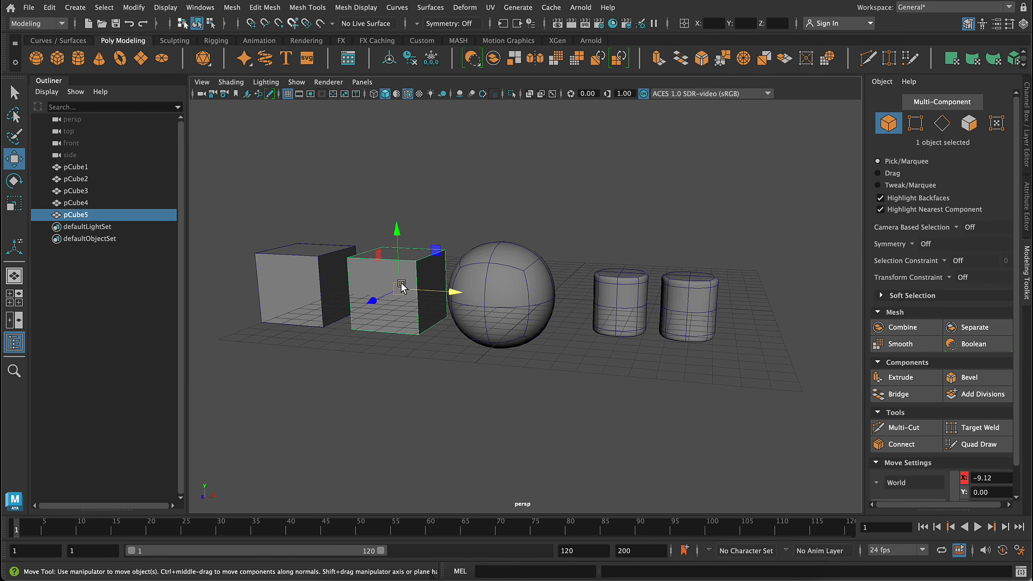
pyautogui.press('r')
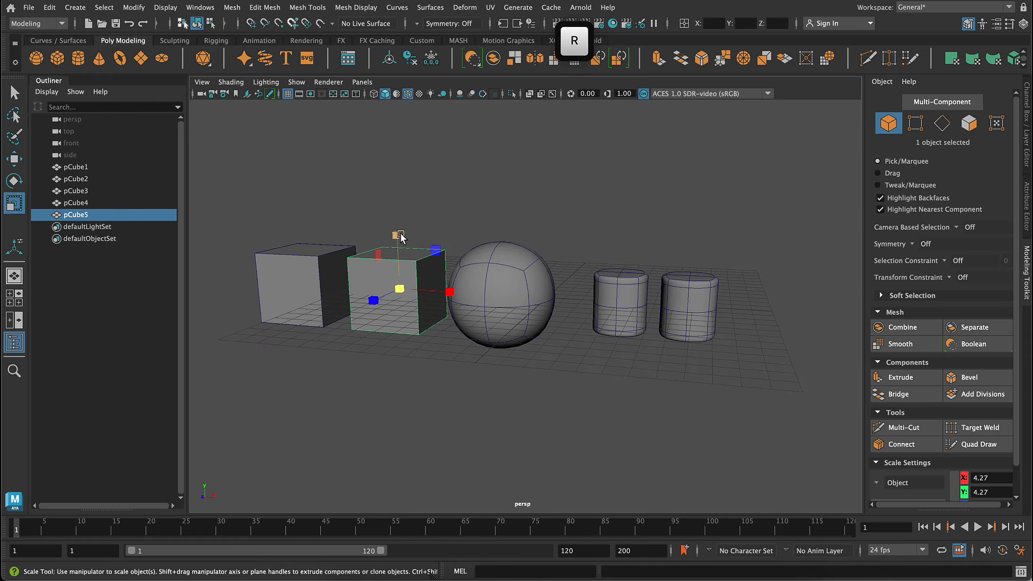
pyautogui.moveTo(401, 238); pyautogui.dragTo(385, 114)
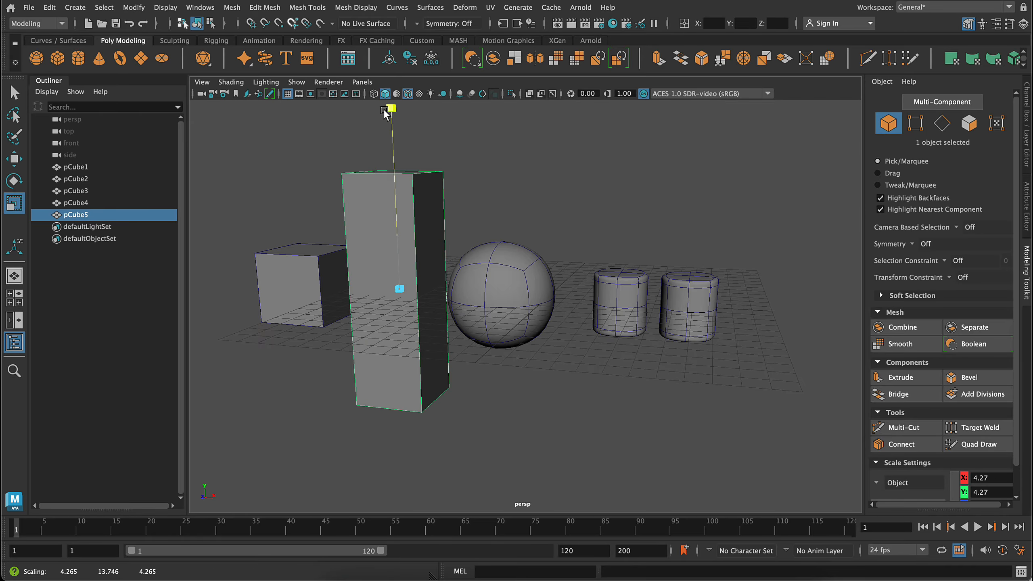
pyautogui.keyDown('alt'); pyautogui.moveTo(577, 422); pyautogui.dragTo(573, 430); pyautogui.keyUp('alt')
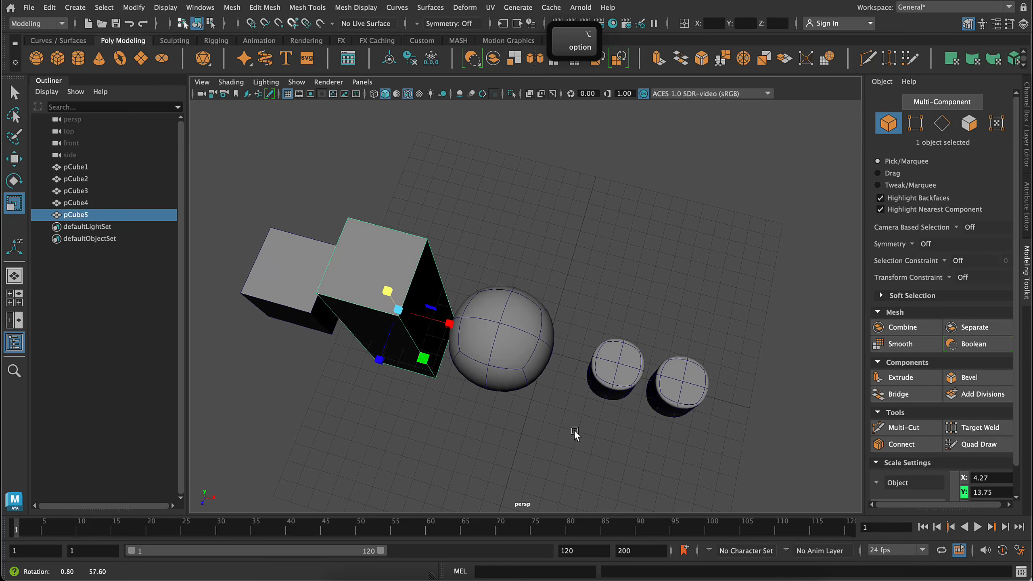
pyautogui.moveTo(418, 360); pyautogui.dragTo(512, 392)
pyautogui.click(614, 195)
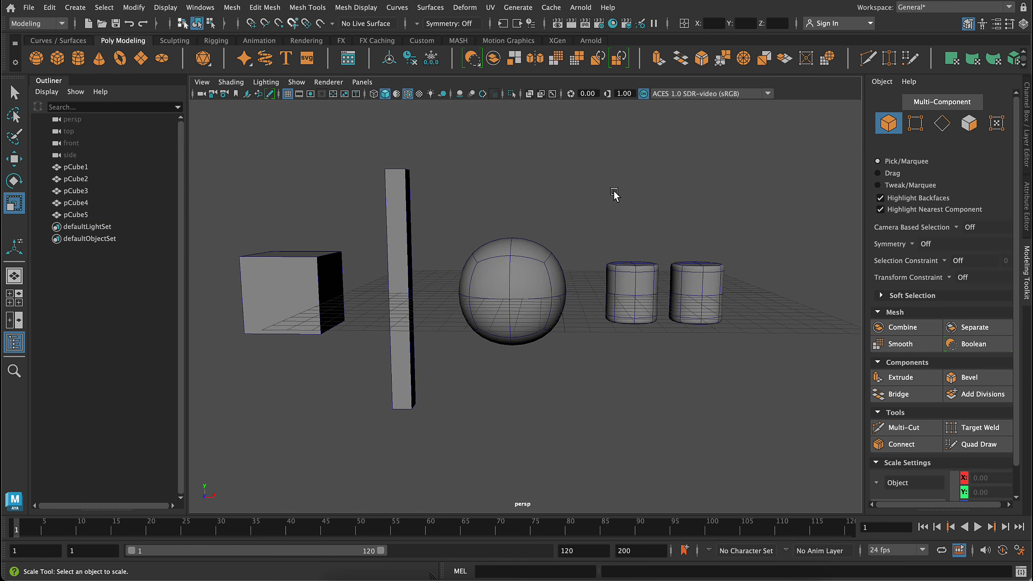
# Step: Scale the remaining cube down uniformly and move it along X to about -11.66, beside the tall column
pyautogui.click(403, 290)
pyautogui.click(583, 351)
pyautogui.click(304, 267)
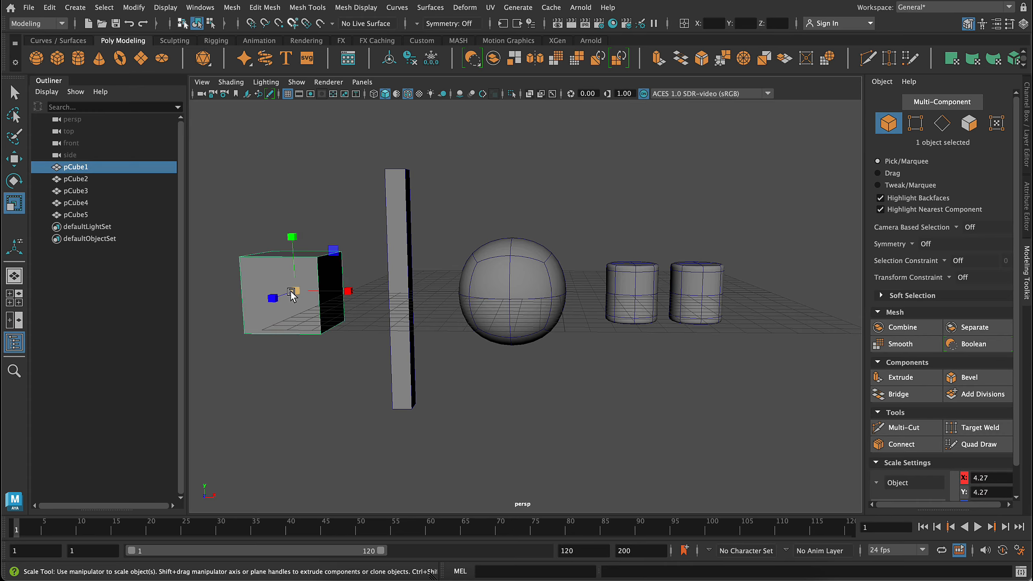
pyautogui.moveTo(291, 295); pyautogui.dragTo(280, 296)
pyautogui.press('w')
pyautogui.moveTo(348, 293); pyautogui.dragTo(423, 292)
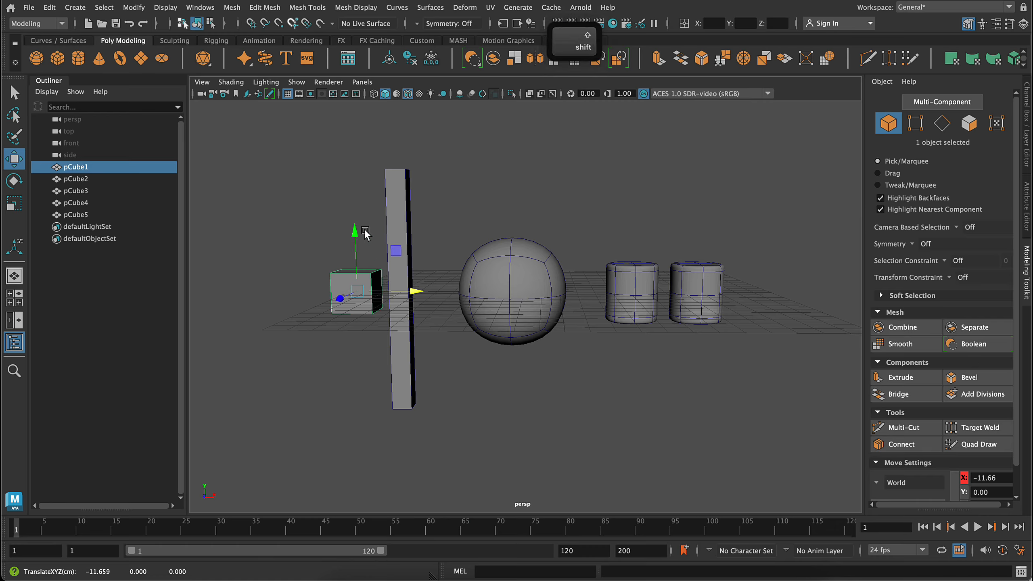
# Step: Clone the small cube up and down along Y to build a vertical row of five cubes matching the column's height
pyautogui.keyDown('shift'); pyautogui.moveTo(365, 232); pyautogui.dragTo(352, 310); pyautogui.keyUp('shift')
pyautogui.keyDown('shift'); pyautogui.moveTo(357, 290); pyautogui.dragTo(357, 338); pyautogui.keyUp('shift')
pyautogui.click(614, 385)
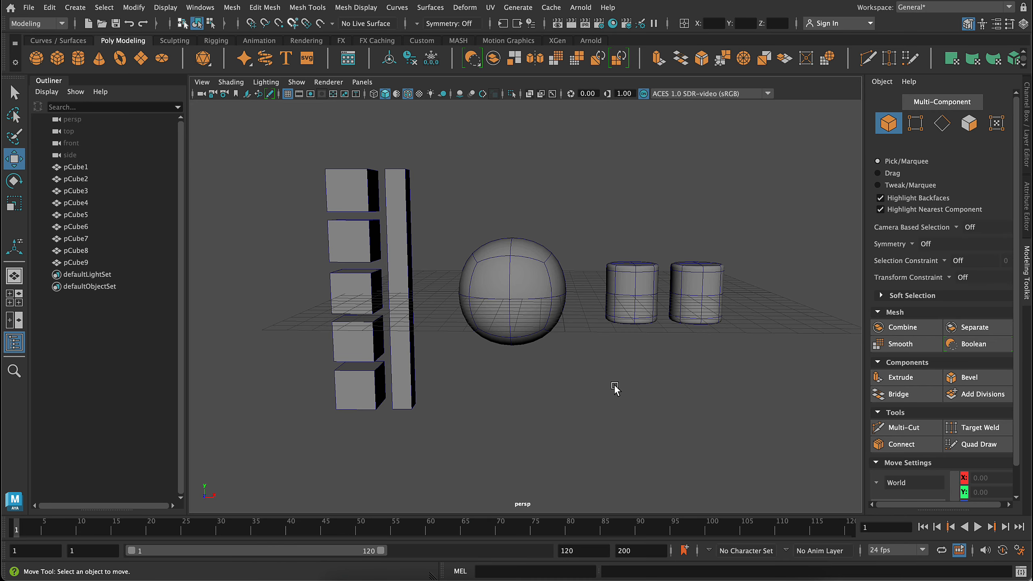
# Step: Group the five small cubes and rename the group small_cubes
pyautogui.click(355, 194)
pyautogui.keyDown('shift'); pyautogui.click(361, 246); pyautogui.keyUp('shift')
pyautogui.keyDown('shift'); pyautogui.click(359, 291); pyautogui.keyUp('shift')
pyautogui.keyDown('shift'); pyautogui.click(358, 339); pyautogui.keyUp('shift')
pyautogui.keyDown('shift'); pyautogui.click(357, 387); pyautogui.keyUp('shift')
pyautogui.click(75, 7)
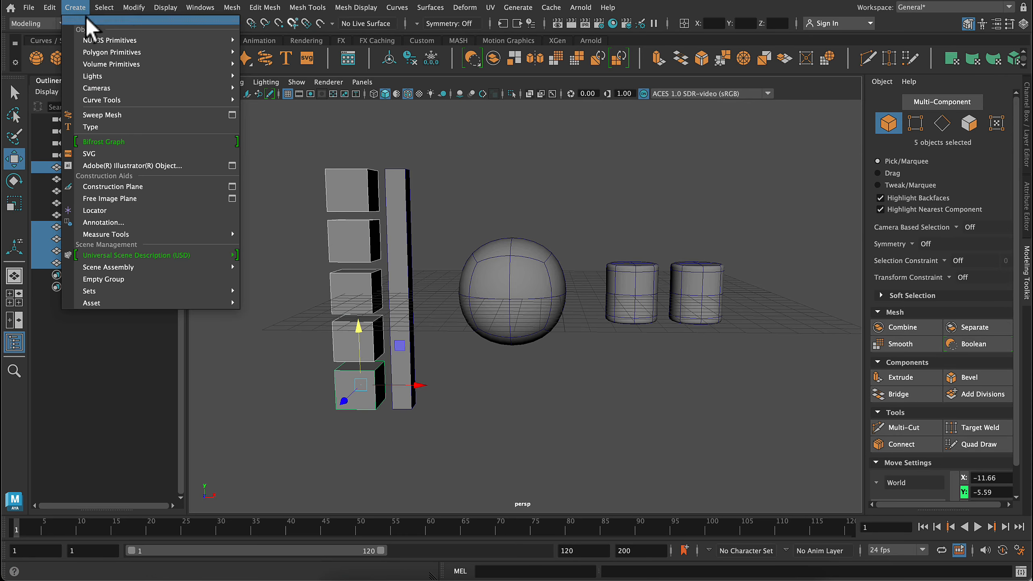
pyautogui.moveTo(50, 7)
pyautogui.click(73, 240)
pyautogui.doubleClick(77, 214)
pyautogui.write('small_cubes')
pyautogui.press('Return')
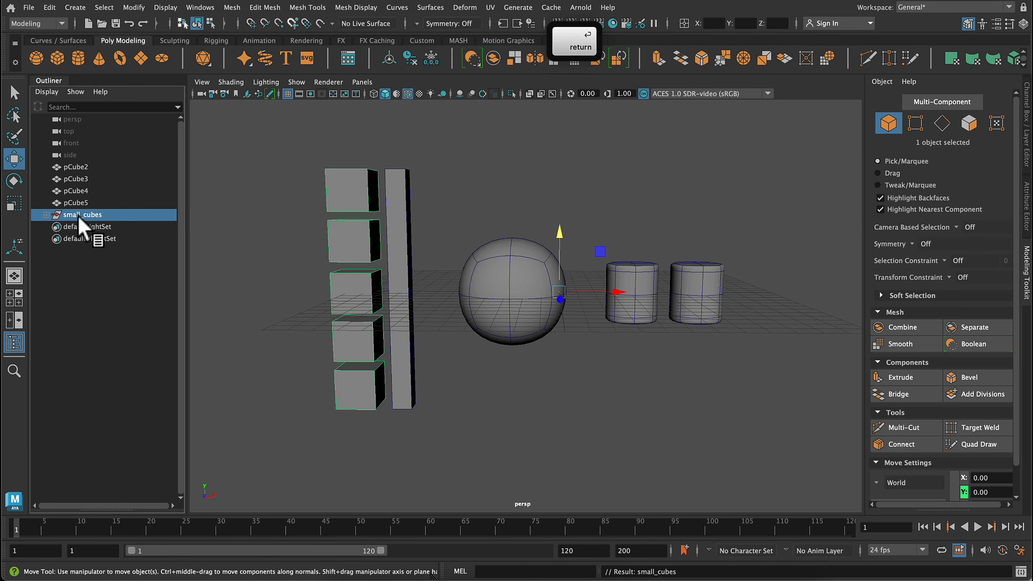
# Step: Center the pivot of the small_cubes group and move the group slightly along X toward the column
pyautogui.click(393, 60)
pyautogui.moveTo(416, 292); pyautogui.dragTo(422, 292)
pyautogui.click(463, 340)
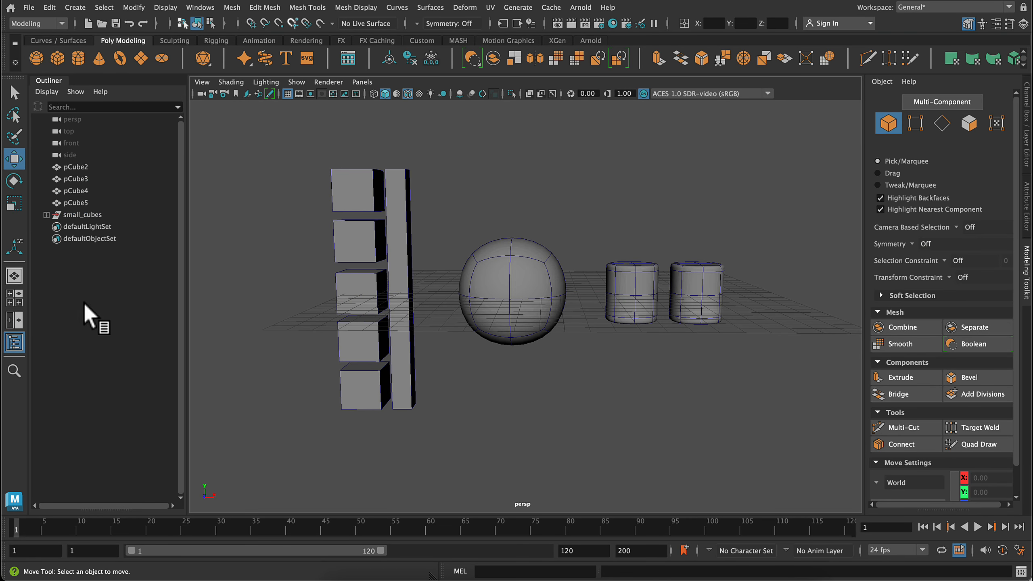
# Step: Move the sphere along X to about -2.67 and raise it along Y to about 3.76
pyautogui.click(522, 267)
pyautogui.keyDown('alt'); pyautogui.moveTo(539, 379); pyautogui.dragTo(522, 409); pyautogui.keyUp('alt')
pyautogui.moveTo(448, 296)
pyautogui.mouseDown()
pyautogui.moveTo(287, 346)
pyautogui.moveTo(441, 303)
pyautogui.mouseUp()
pyautogui.moveTo(486, 229); pyautogui.dragTo(453, 164)
# Step: Tilt the cylinder nearest the sphere, shrink it to a slim rod and move it along X to about -1.8
pyautogui.click(600, 292)
pyautogui.press('e')
pyautogui.moveTo(606, 249); pyautogui.dragTo(569, 271)
pyautogui.press('r')
pyautogui.moveTo(634, 240); pyautogui.dragTo(577, 293)
pyautogui.press('w')
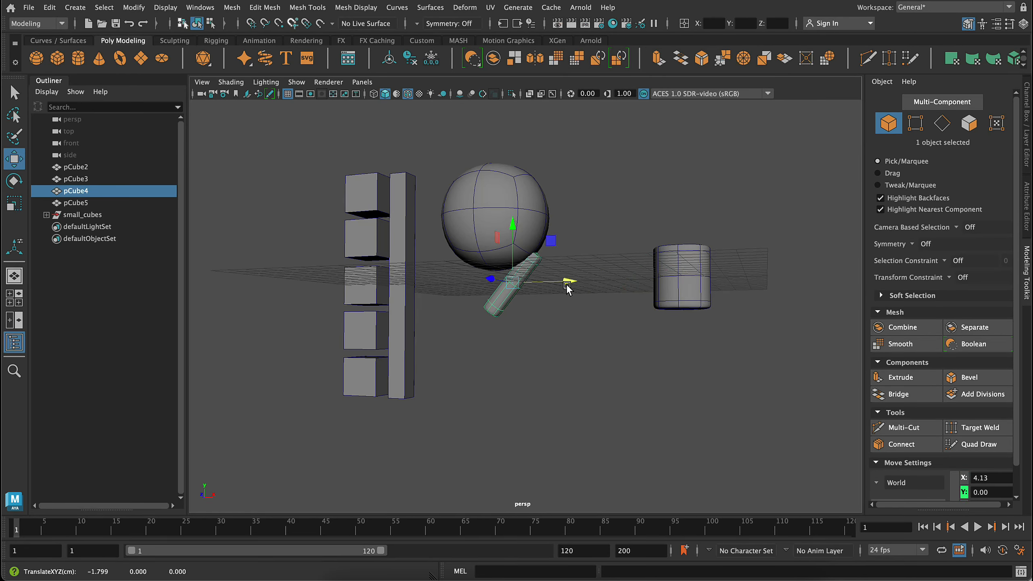
# Step: Scale the remaining upright cylinder into a slim vertical rod
pyautogui.click(690, 277)
pyautogui.press('r')
pyautogui.moveTo(681, 222); pyautogui.dragTo(697, 390)
pyautogui.moveTo(712, 424); pyautogui.dragTo(709, 232)
# Step: Lower the sphere along Y to about -3.7, below the tilted rod
pyautogui.click(531, 207)
pyautogui.press('w')
pyautogui.moveTo(497, 157); pyautogui.dragTo(482, 294)
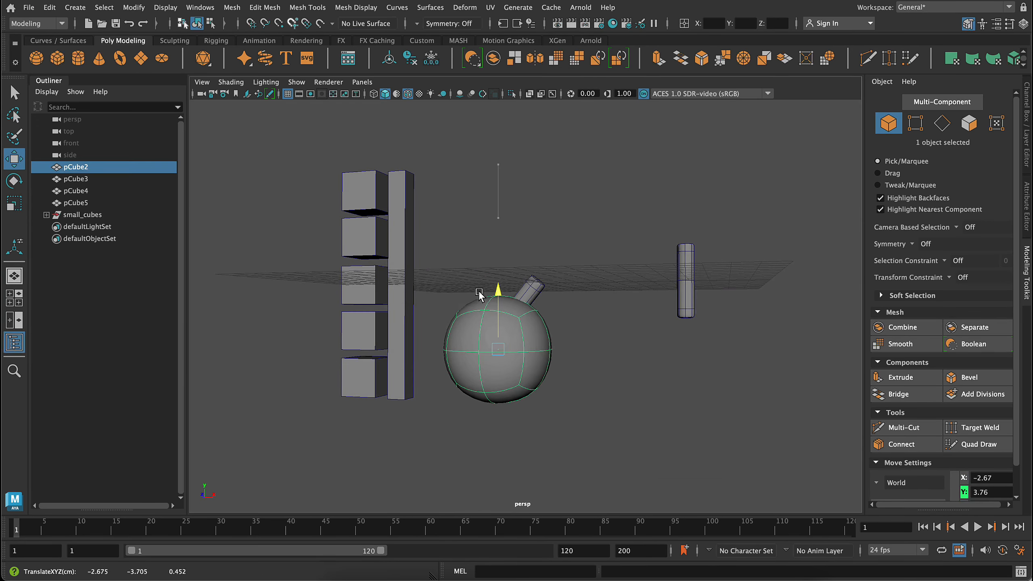
# Step: Raise the tilted rod above the sphere and rotate it to slope down away from the column
pyautogui.click(534, 282)
pyautogui.moveTo(517, 254); pyautogui.dragTo(522, 197)
pyautogui.press('e')
pyautogui.moveTo(547, 269); pyautogui.dragTo(607, 303)
pyautogui.keyDown('alt'); pyautogui.moveTo(608, 317); pyautogui.dragTo(638, 346); pyautogui.keyUp('alt')
pyautogui.moveTo(528, 233); pyautogui.dragTo(573, 236)
# Step: Move the upright rod along X to about -5.77 beside the column and tilt it
pyautogui.click(695, 281)
pyautogui.press('w')
pyautogui.moveTo(693, 281); pyautogui.dragTo(461, 278)
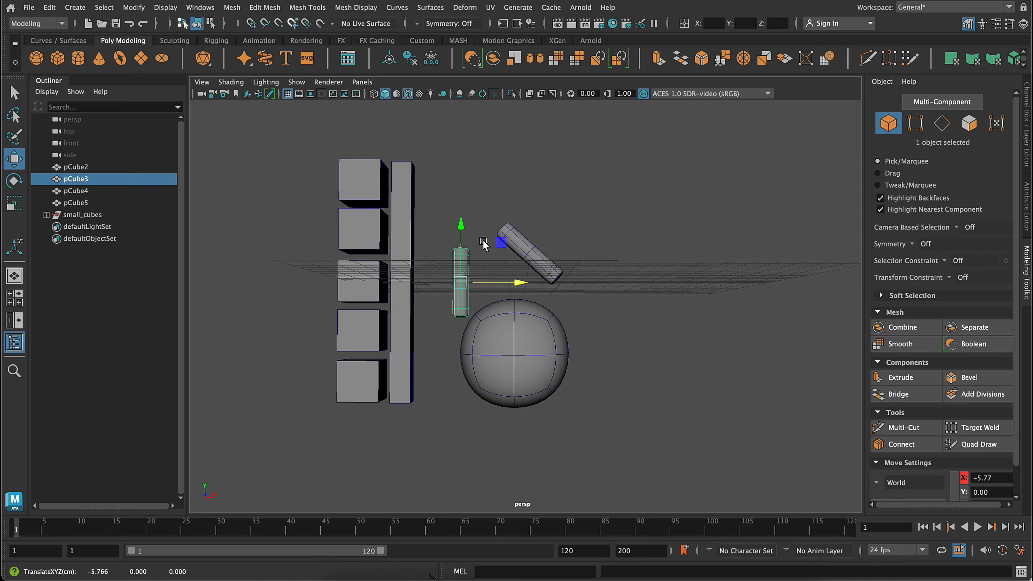
pyautogui.press('e')
pyautogui.moveTo(495, 244); pyautogui.dragTo(505, 295)
# Step: Clone both tilted rods upward along Y to about 2.29 and rotate the copies to a different angle
pyautogui.click(529, 251)
pyautogui.keyDown('shift'); pyautogui.click(452, 288); pyautogui.keyUp('shift')
pyautogui.press('w')
pyautogui.keyDown('shift'); pyautogui.moveTo(462, 246); pyautogui.dragTo(462, 210); pyautogui.keyUp('shift')
pyautogui.keyDown('alt'); pyautogui.moveTo(646, 301); pyautogui.dragTo(671, 367); pyautogui.keyUp('alt')
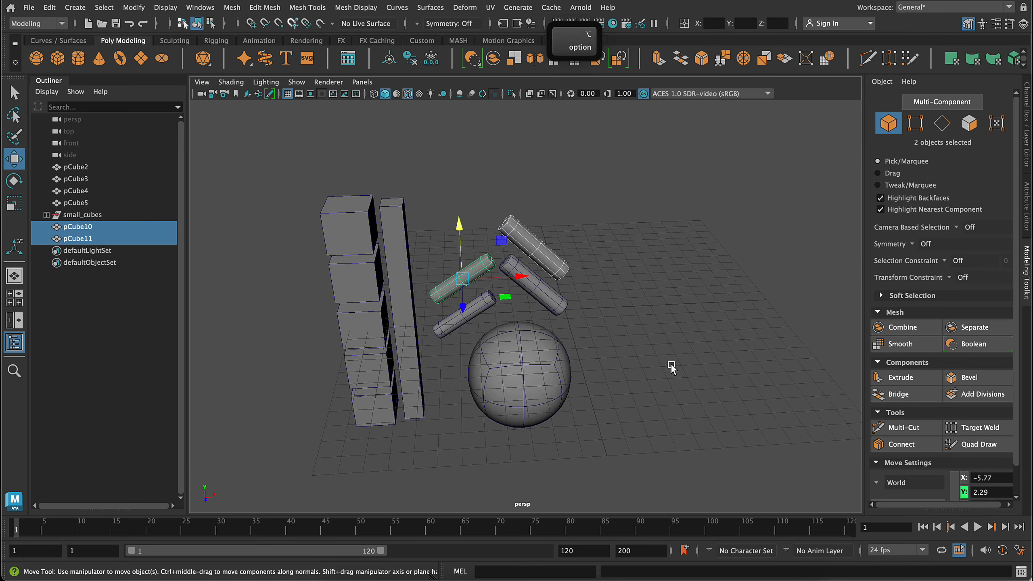
pyautogui.press('e')
pyautogui.moveTo(452, 286); pyautogui.dragTo(496, 311)
# Step: Clone the pair of upper rods upward along Y again to add a third pair above the sphere
pyautogui.keyDown('alt'); pyautogui.moveTo(684, 385); pyautogui.dragTo(671, 322); pyautogui.keyUp('alt')
pyautogui.press('w')
pyautogui.keyDown('shift'); pyautogui.moveTo(454, 209); pyautogui.dragTo(454, 168); pyautogui.keyUp('shift')
pyautogui.click(533, 197)
pyautogui.keyDown('alt'); pyautogui.moveTo(585, 261); pyautogui.dragTo(563, 351); pyautogui.keyUp('alt')
pyautogui.click(485, 375)
pyautogui.keyDown('alt'); pyautogui.moveTo(703, 460); pyautogui.dragTo(717, 370); pyautogui.keyUp('alt')
# Step: Shrink the topmost rod nearest the column and reposition it at about X -6.39, slightly lower along Y
pyautogui.click(460, 168)
pyautogui.press('e')
pyautogui.press('r')
pyautogui.moveTo(455, 171); pyautogui.dragTo(435, 171)
pyautogui.press('w')
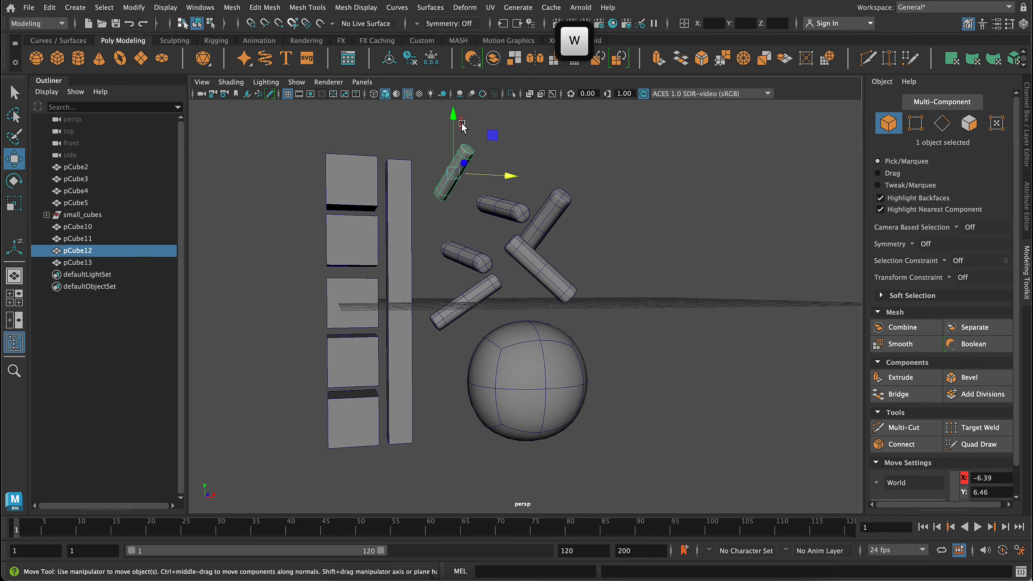
pyautogui.moveTo(453, 121); pyautogui.dragTo(454, 149)
pyautogui.press('r')
pyautogui.click(497, 285)
pyautogui.click(537, 229)
pyautogui.keyDown('alt'); pyautogui.moveTo(631, 393); pyautogui.dragTo(651, 403); pyautogui.keyUp('alt')
# Step: Duplicate the large sphere along X, scale the copy down to medium size and place it at about X 2.41, Y -5.21
pyautogui.click(535, 378)
pyautogui.press('w')
pyautogui.press('super+z')
pyautogui.press('super+z')
pyautogui.click(538, 378)
pyautogui.click(415, 345)
pyautogui.moveTo(561, 376); pyautogui.dragTo(603, 376)
pyautogui.click(524, 362)
pyautogui.press('r')
pyautogui.press('w')
pyautogui.moveTo(629, 325); pyautogui.dragTo(630, 348)
pyautogui.moveTo(683, 400); pyautogui.dragTo(659, 400)
# Step: Clone the medium sphere along X, shrink the copy to a small ball and place it above the rods
pyautogui.keyDown('shift'); pyautogui.moveTo(660, 400); pyautogui.dragTo(718, 399); pyautogui.keyUp('shift')
pyautogui.press('r')
pyautogui.moveTo(673, 353); pyautogui.dragTo(673, 360)
pyautogui.press('r')
pyautogui.click(760, 293)
pyautogui.moveTo(673, 406)
pyautogui.mouseDown()
pyautogui.moveTo(664, 407)
pyautogui.moveTo(669, 376)
pyautogui.moveTo(486, 269)
pyautogui.moveTo(485, 166)
pyautogui.moveTo(468, 165)
pyautogui.mouseUp()
pyautogui.click(672, 405)
pyautogui.press('w')
pyautogui.press('r')
# Step: Clone the small ball down along Y, across to about X -7.22, and down again to about Y 2.6
pyautogui.moveTo(485, 111); pyautogui.dragTo(486, 191)
pyautogui.press('super+z')
pyautogui.press('w')
pyautogui.keyDown('shift'); pyautogui.moveTo(540, 244); pyautogui.dragTo(474, 245); pyautogui.keyUp('shift')
pyautogui.keyDown('shift'); pyautogui.moveTo(420, 191); pyautogui.dragTo(421, 237); pyautogui.keyUp('shift')
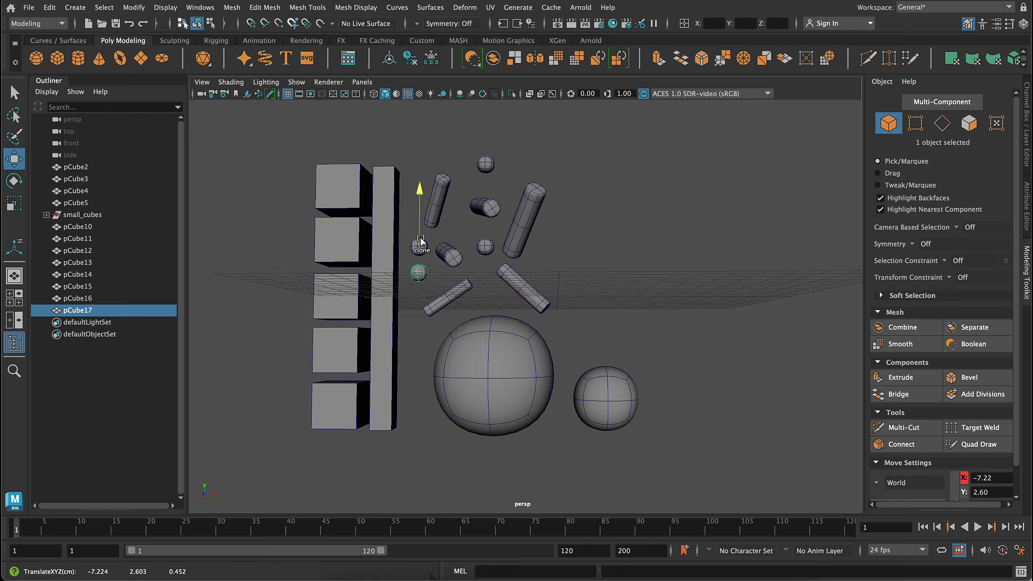
# Step: Clone the lowest small ball along X and place the copy just above the large sphere
pyautogui.keyDown('shift'); pyautogui.moveTo(475, 273); pyautogui.dragTo(542, 273); pyautogui.keyUp('shift')
pyautogui.moveTo(486, 221); pyautogui.dragTo(486, 245)
pyautogui.moveTo(523, 299); pyautogui.dragTo(530, 299)
# Step: Clone a small ball down to about X -7.77, Y -3.82 beside the large sphere, and nudge the ball above it along X
pyautogui.keyDown('shift'); pyautogui.moveTo(493, 242); pyautogui.dragTo(494, 402); pyautogui.keyUp('shift')
pyautogui.moveTo(515, 457); pyautogui.dragTo(430, 457)
pyautogui.moveTo(408, 389); pyautogui.dragTo(443, 297)
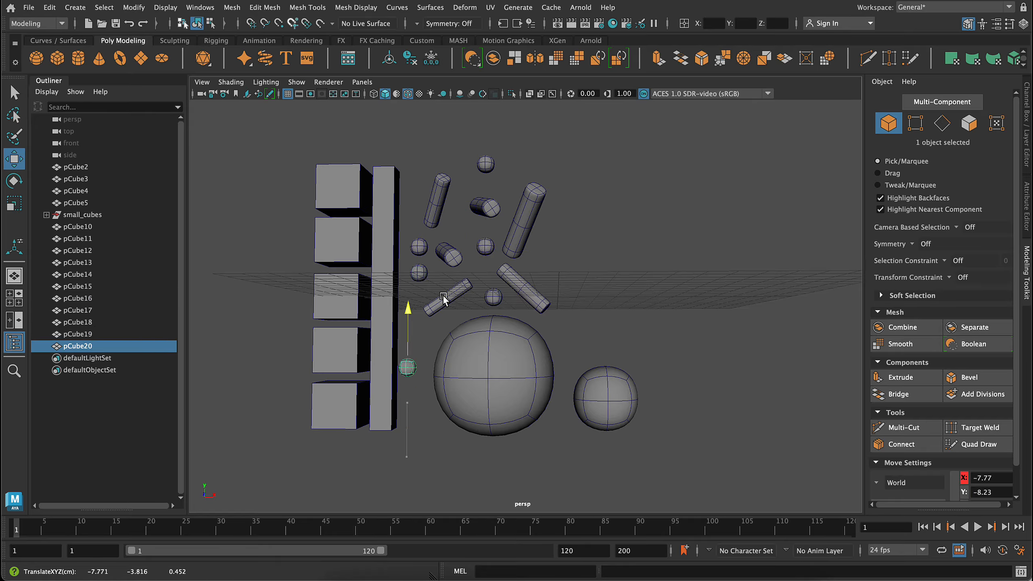
pyautogui.moveTo(466, 353); pyautogui.dragTo(474, 353)
pyautogui.click(419, 273)
pyautogui.moveTo(468, 273); pyautogui.dragTo(481, 273)
# Step: Raise the small ball beside the large sphere, clone it downward along Y and stagger the balls along X
pyautogui.click(416, 353)
pyautogui.moveTo(416, 325); pyautogui.dragTo(417, 304)
pyautogui.keyDown('shift'); pyautogui.moveTo(416, 325); pyautogui.dragTo(417, 408); pyautogui.keyUp('shift')
pyautogui.moveTo(466, 419); pyautogui.dragTo(481, 420)
pyautogui.click(415, 375)
pyautogui.moveTo(466, 374); pyautogui.dragTo(460, 374)
pyautogui.click(416, 334)
pyautogui.moveTo(467, 333); pyautogui.dragTo(472, 334)
# Step: Shrink one small ball beside the large sphere and enlarge the upper small ball next to the column
pyautogui.click(605, 396)
pyautogui.keyDown('alt'); pyautogui.moveTo(686, 306); pyautogui.dragTo(502, 330); pyautogui.keyUp('alt')
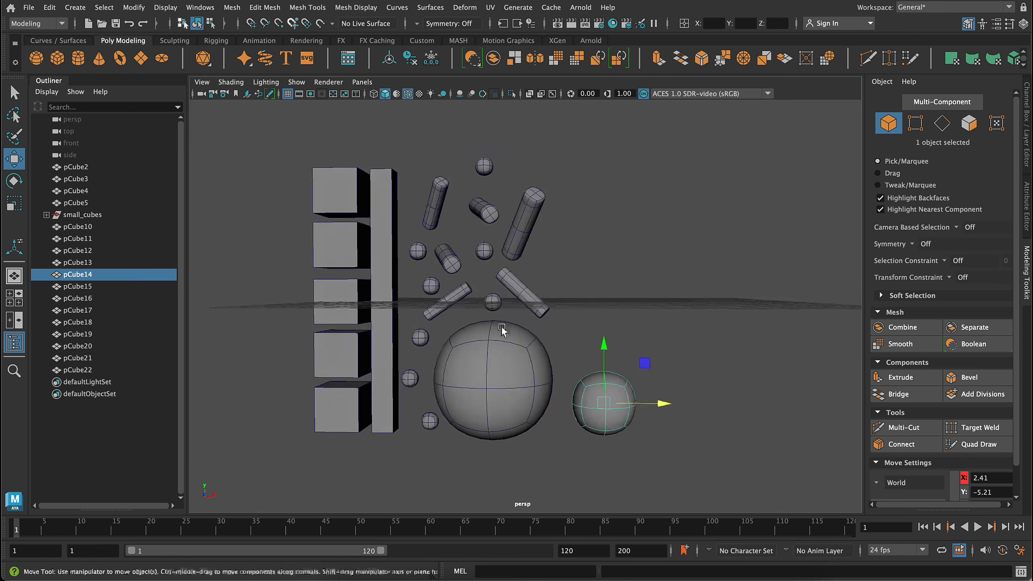
pyautogui.click(410, 379)
pyautogui.press('r')
pyautogui.moveTo(412, 378); pyautogui.dragTo(408, 378)
pyautogui.click(484, 251)
pyautogui.click(418, 251)
pyautogui.moveTo(416, 251); pyautogui.dragTo(421, 252)
# Step: Clone the medium sphere further along X to place a smaller third sphere beside it
pyautogui.click(603, 402)
pyautogui.press('w')
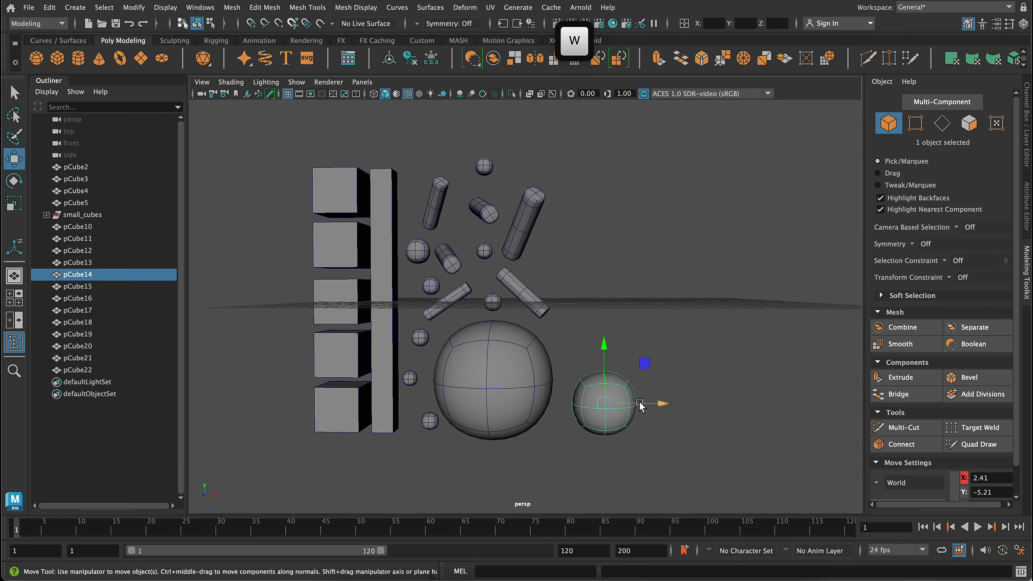
pyautogui.keyDown('shift'); pyautogui.moveTo(639, 405); pyautogui.dragTo(683, 403); pyautogui.keyUp('shift')
pyautogui.press('r')
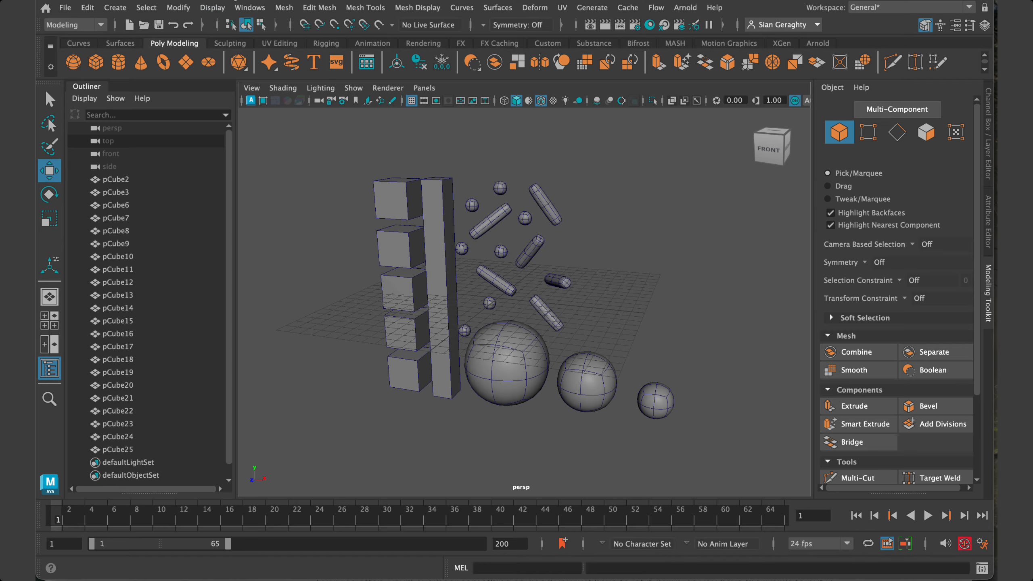
# Step: Hide the viewport grid
pyautogui.click(218, 11)
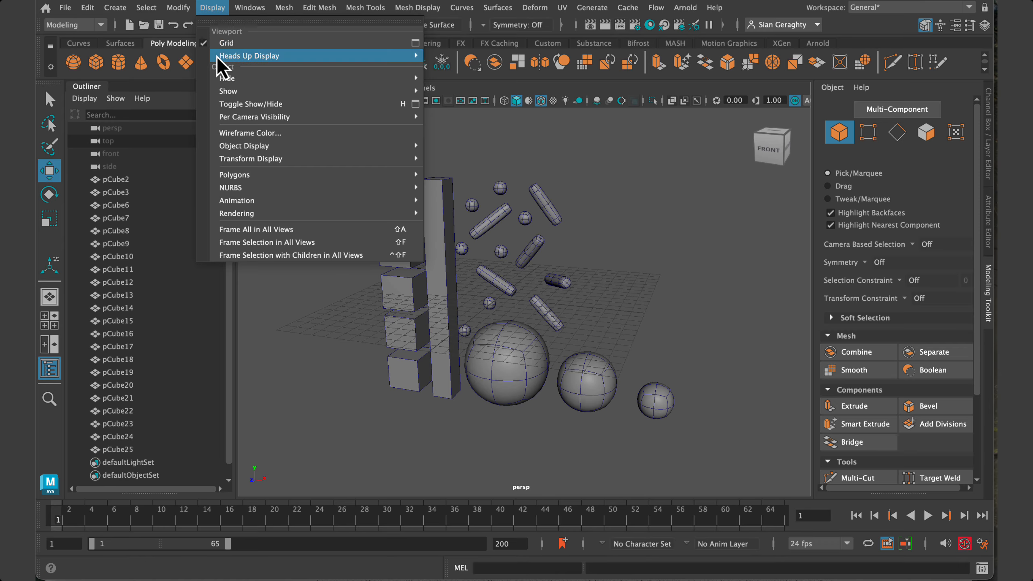
pyautogui.click(209, 42)
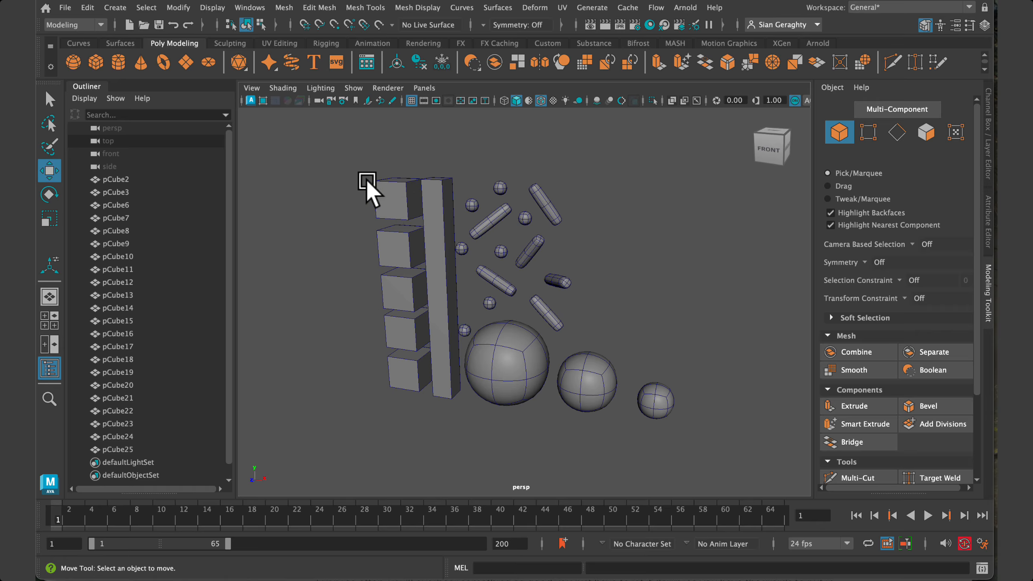
# Step: Select the uppermost small cube and open the Hypershade window, shifting it slightly aside
pyautogui.click(407, 200)
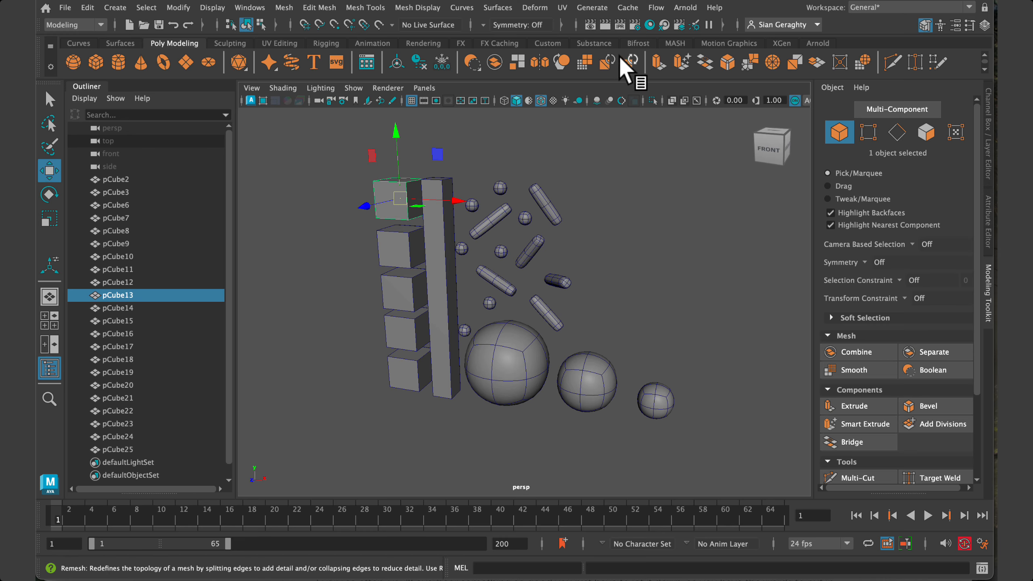
pyautogui.click(651, 28)
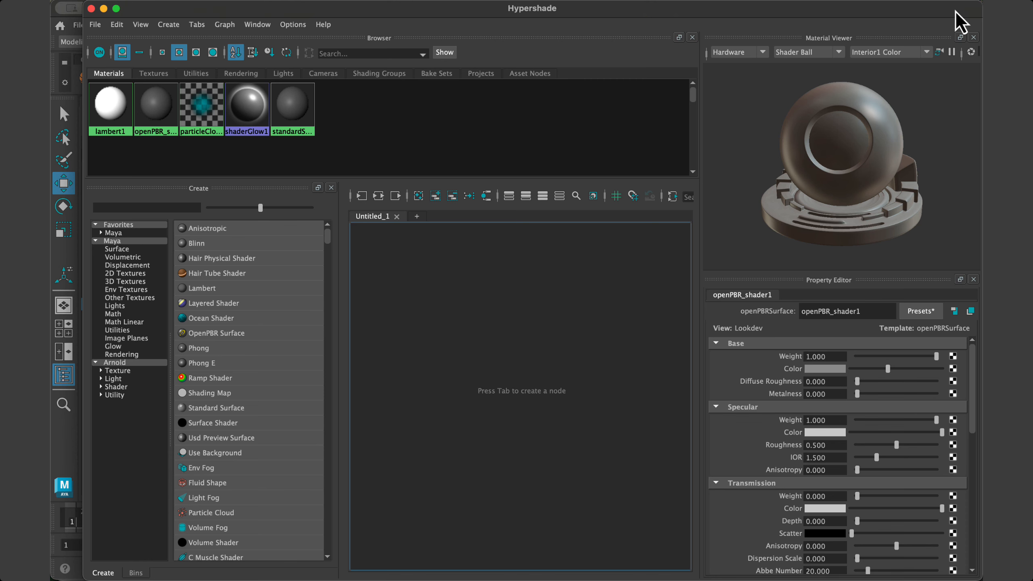
pyautogui.moveTo(956, 12); pyautogui.dragTo(939, 12)
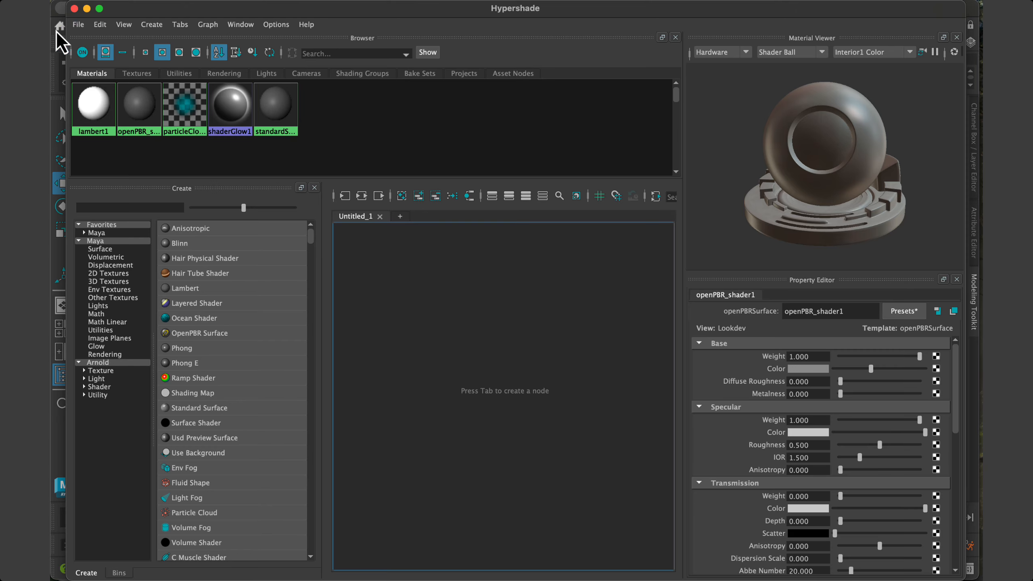
pyautogui.click(79, 25)
pyautogui.moveTo(98, 28)
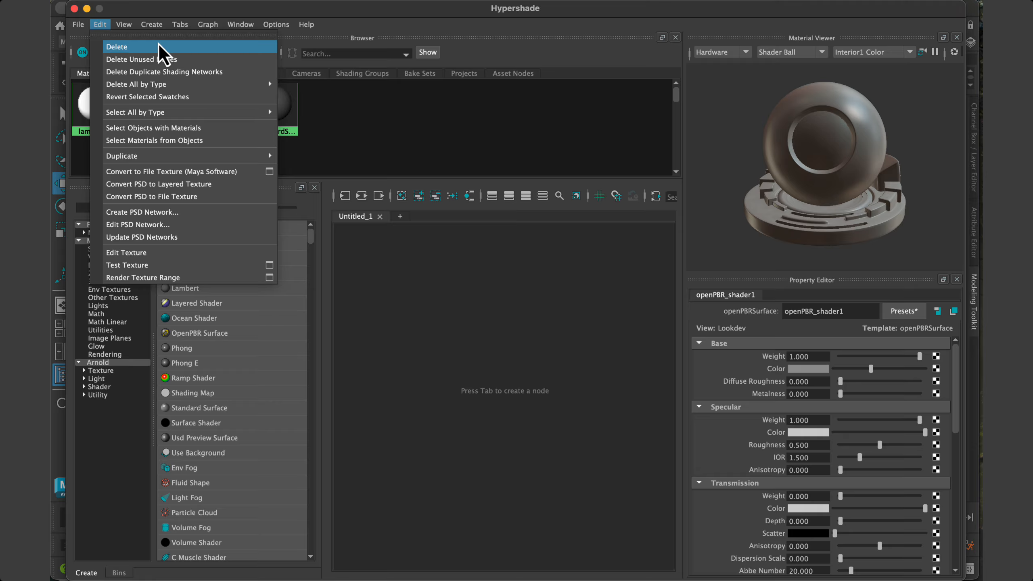
pyautogui.moveTo(150, 27)
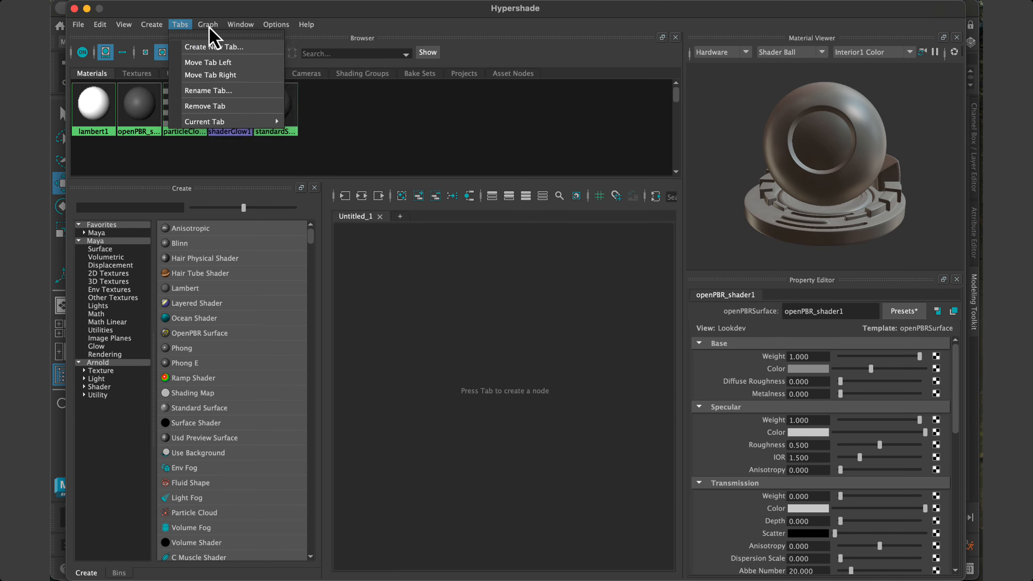
pyautogui.moveTo(266, 26)
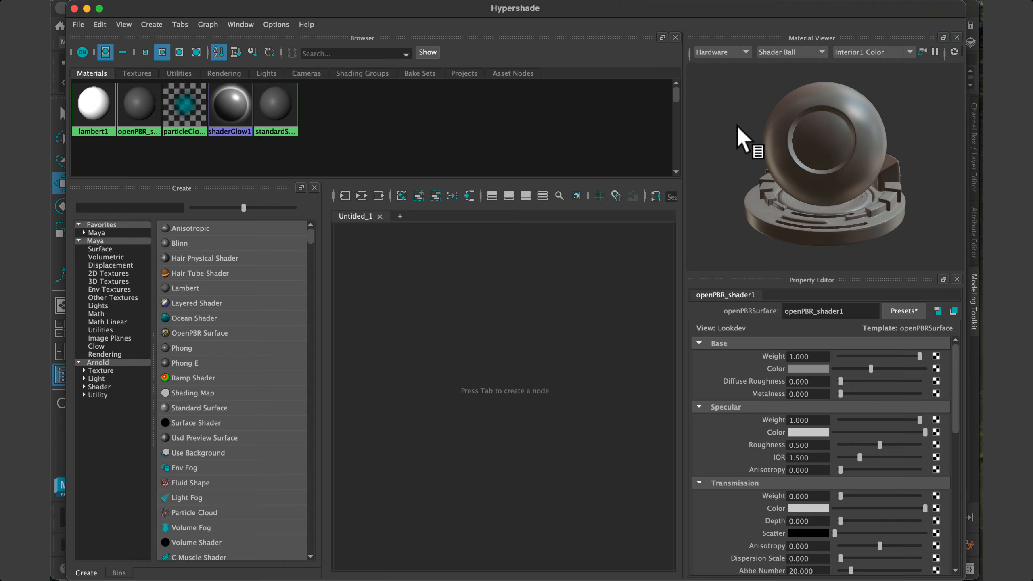
# Step: Set the Material Viewer's renderer to Arnold
pyautogui.click(745, 52)
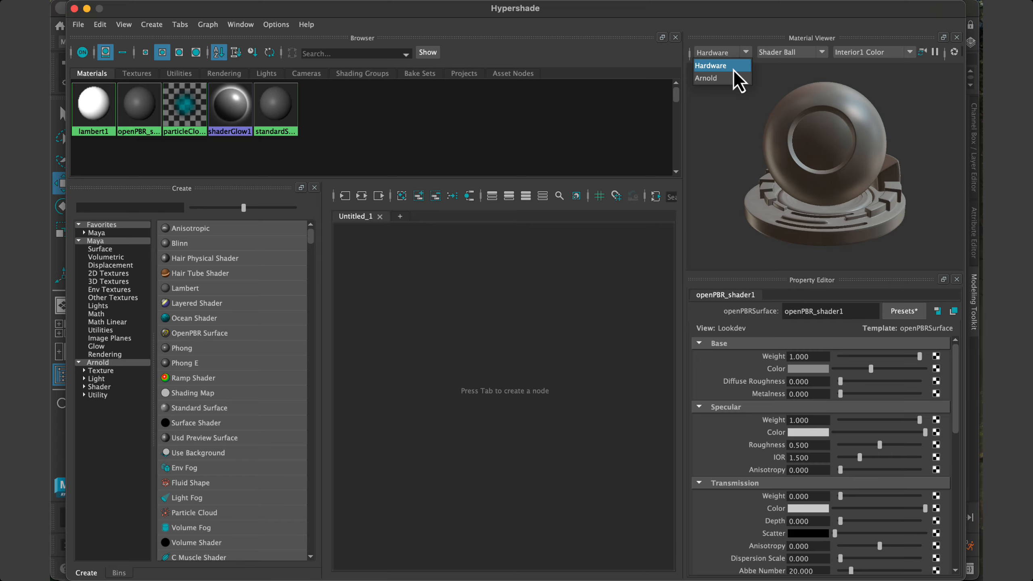
pyautogui.click(733, 77)
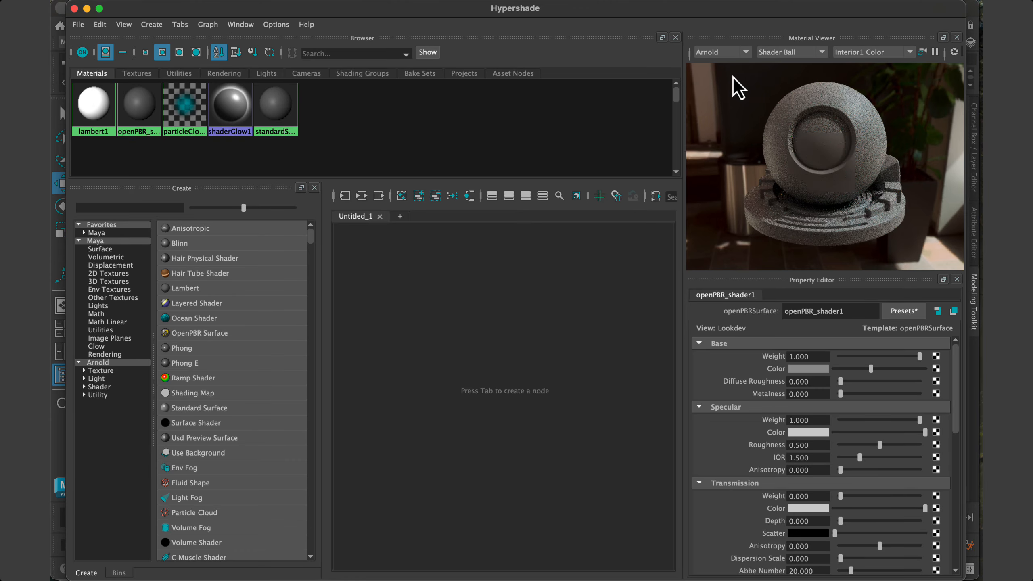
pyautogui.click(744, 52)
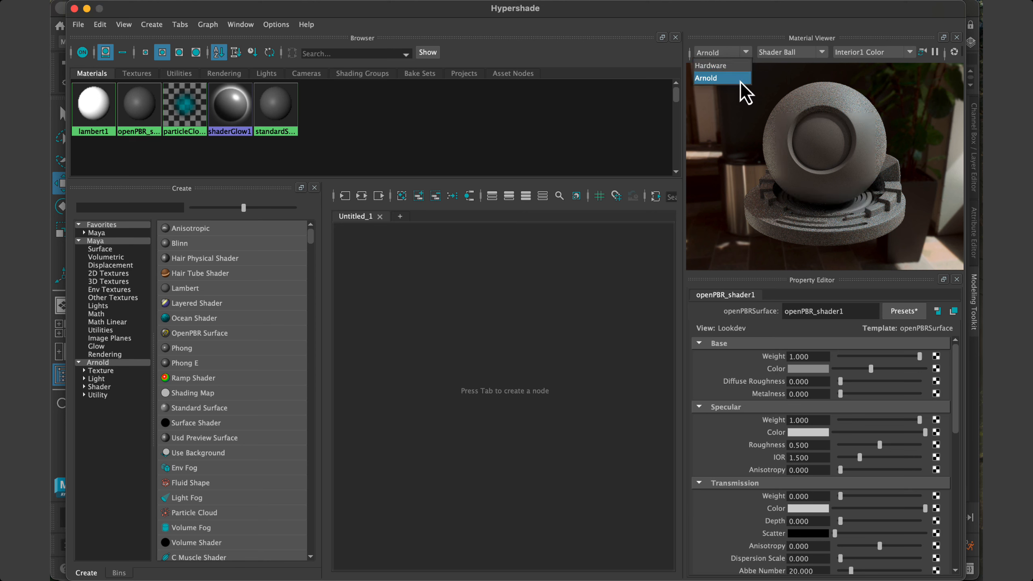
pyautogui.click(741, 80)
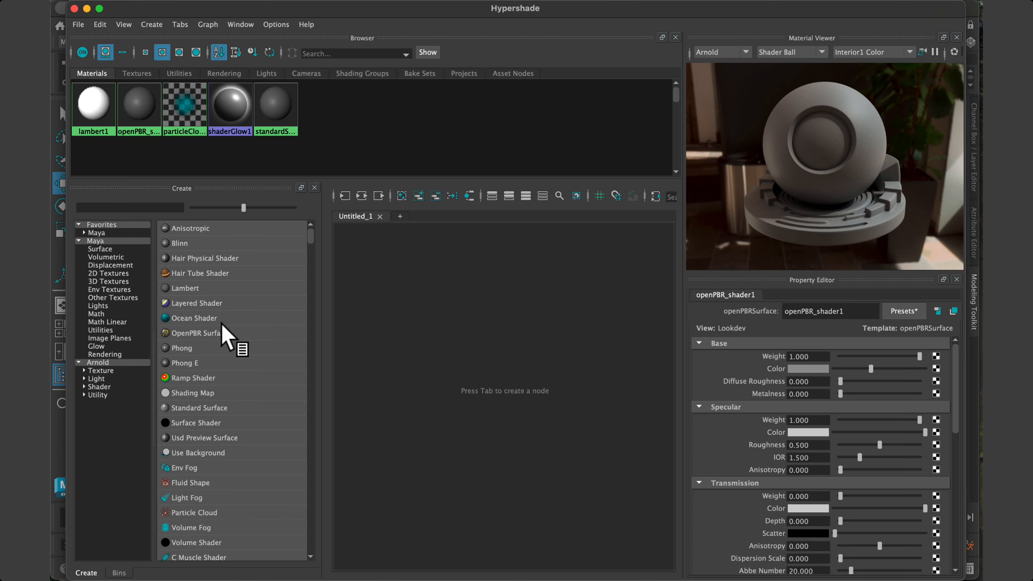
# Step: Browse the Maya Surface and Arnold node categories, ending with the Maya category expanded
pyautogui.moveTo(220, 322); pyautogui.dragTo(103, 254)
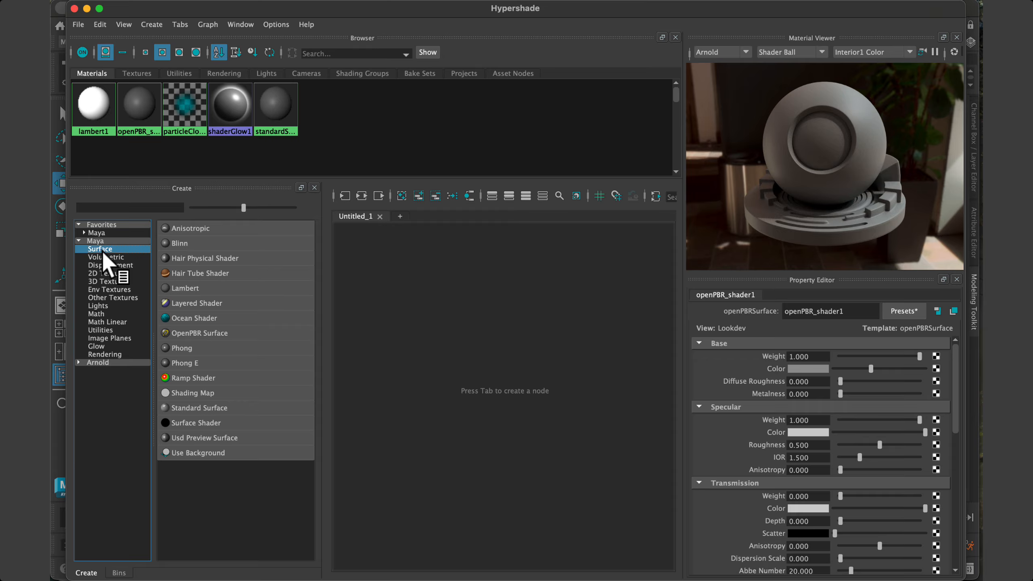
pyautogui.moveTo(104, 256)
pyautogui.mouseDown()
pyautogui.moveTo(64, 238)
pyautogui.moveTo(81, 256)
pyautogui.moveTo(121, 250)
pyautogui.mouseUp()
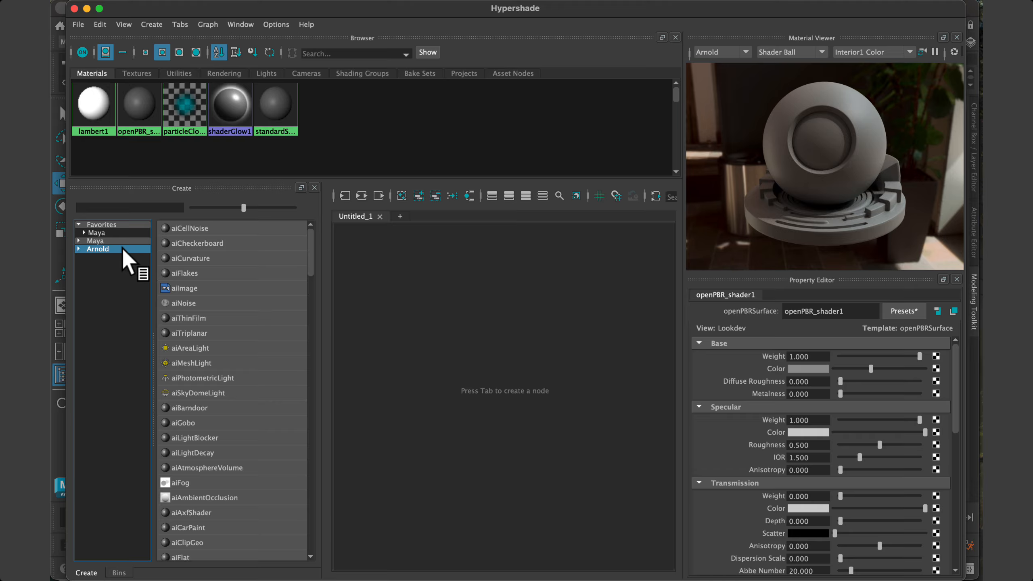
pyautogui.click(79, 254)
pyautogui.click(96, 249)
pyautogui.click(98, 241)
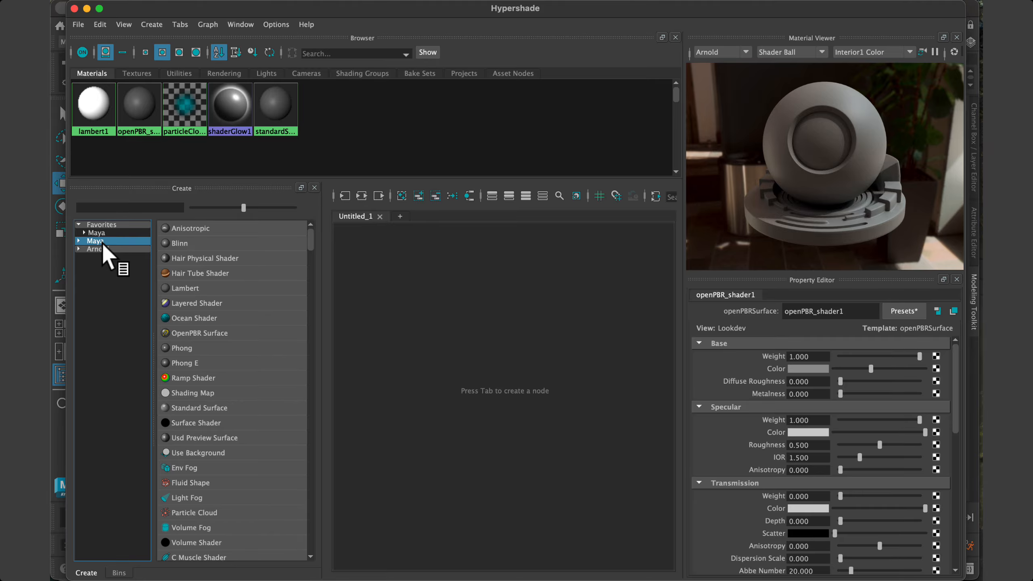
pyautogui.doubleClick(101, 242)
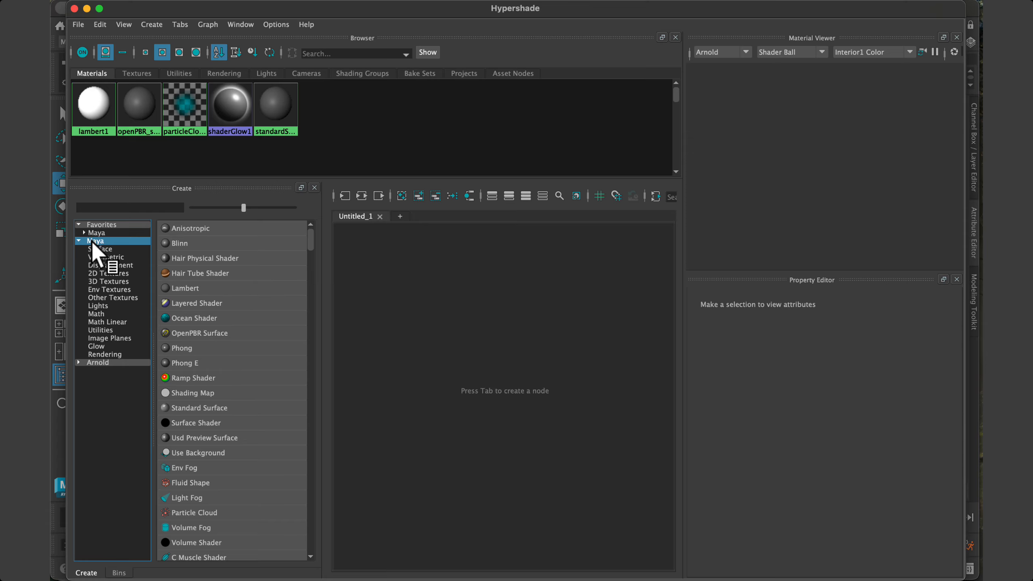
# Step: Create a Lambert material and rename it orange
pyautogui.click(179, 288)
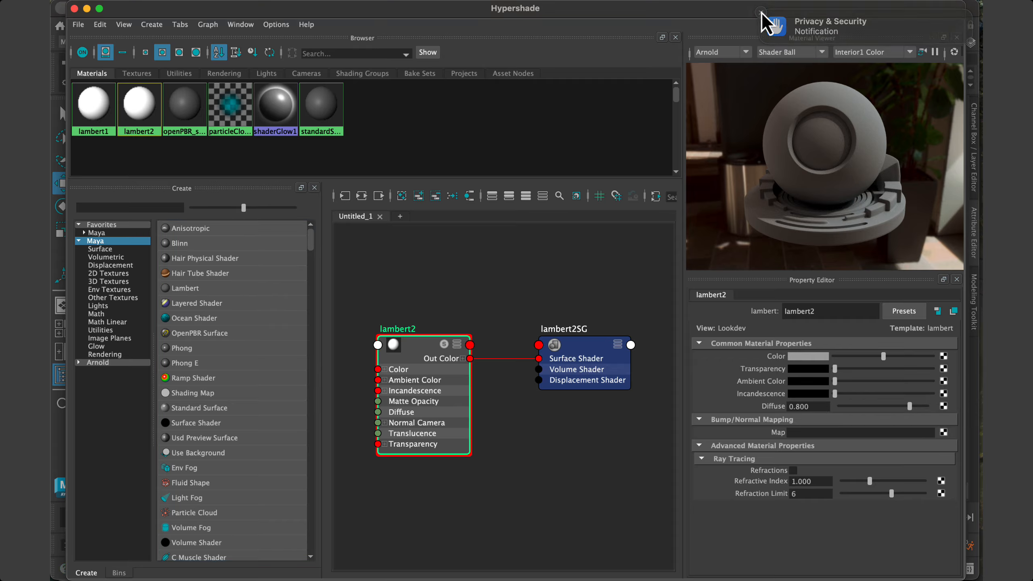
pyautogui.click(761, 12)
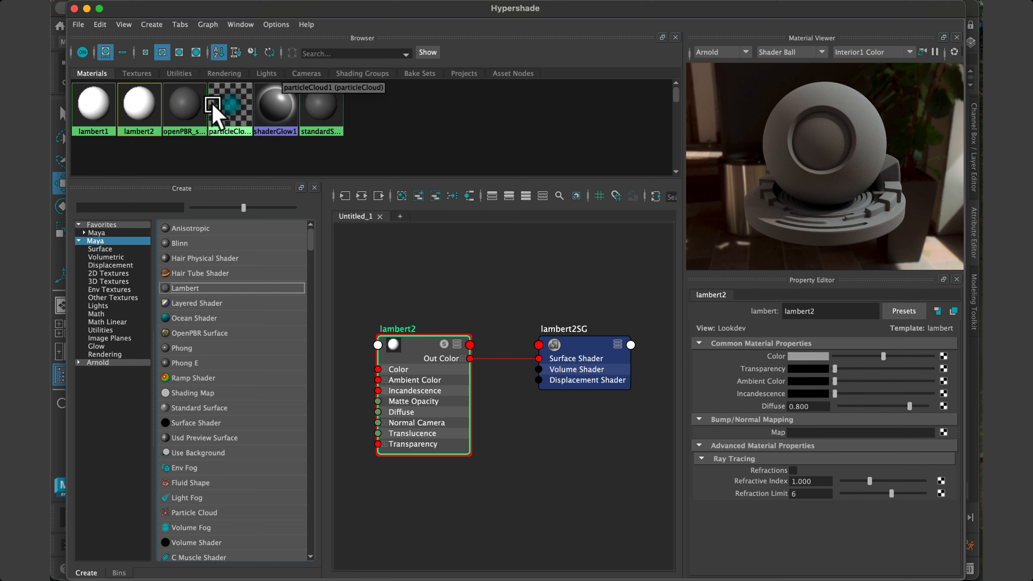
pyautogui.doubleClick(859, 316)
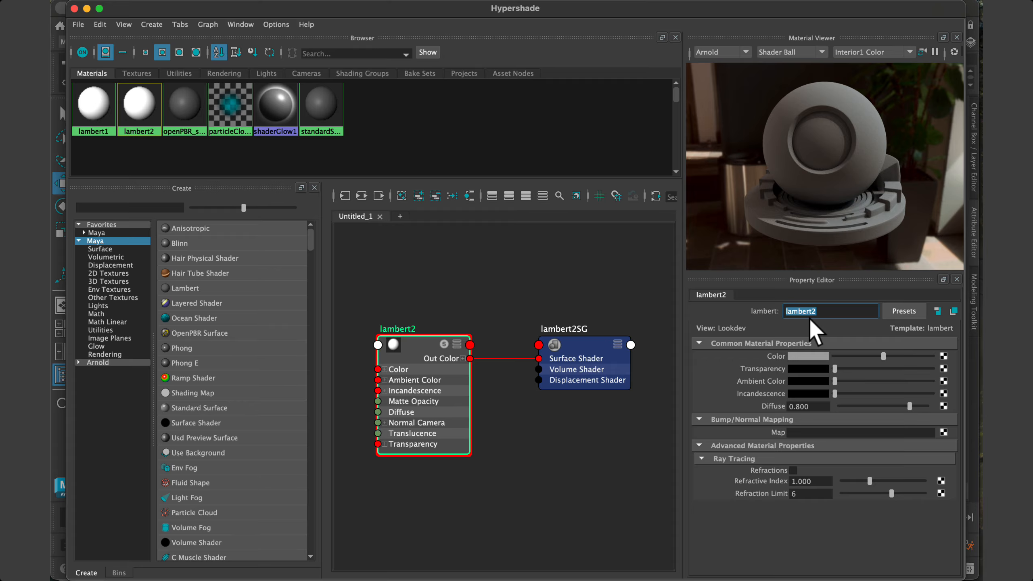
pyautogui.click(846, 312)
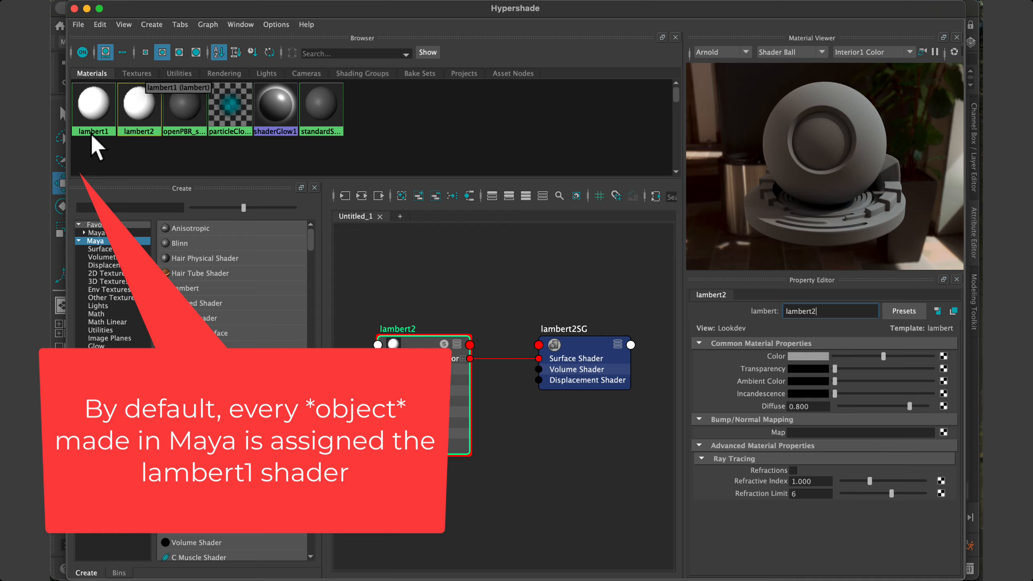
pyautogui.moveTo(93, 136)
pyautogui.mouseDown(button='middle')
pyautogui.moveTo(103, 139)
pyautogui.moveTo(82, 79)
pyautogui.moveTo(101, 122)
pyautogui.mouseUp(button='middle')
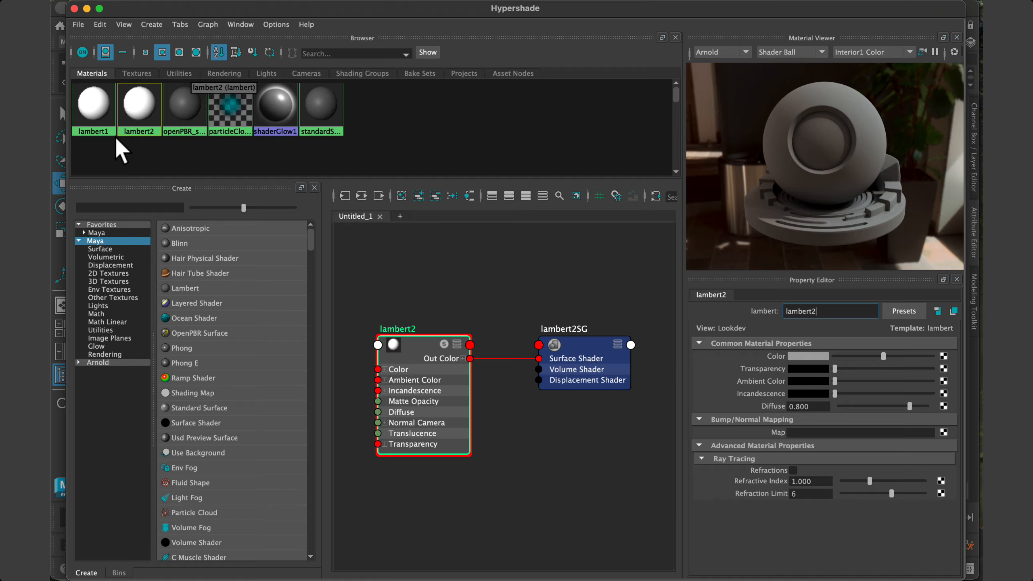
pyautogui.moveTo(85, 128); pyautogui.dragTo(87, 128, button='middle')
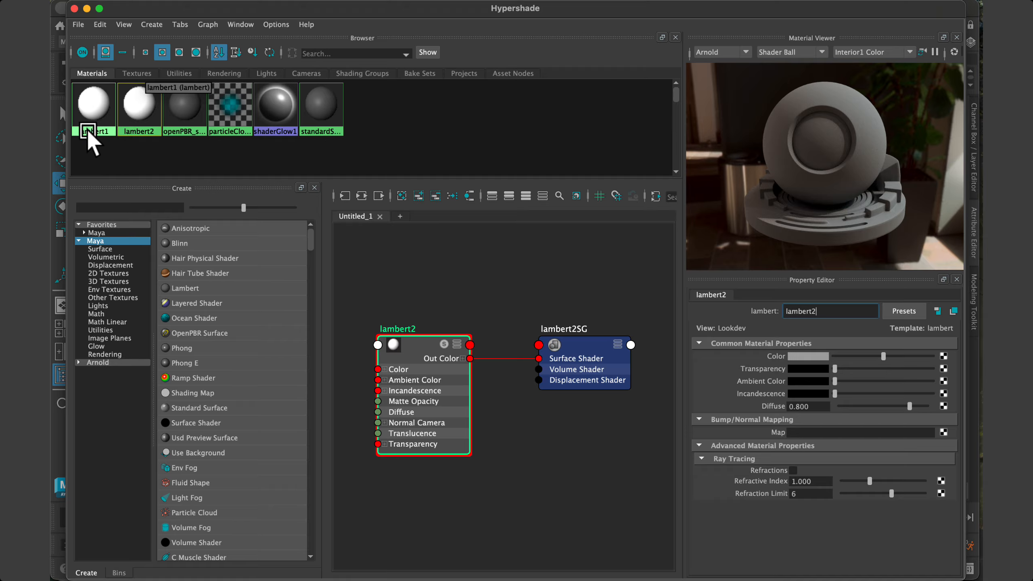
pyautogui.moveTo(87, 128); pyautogui.dragTo(84, 131, button='middle')
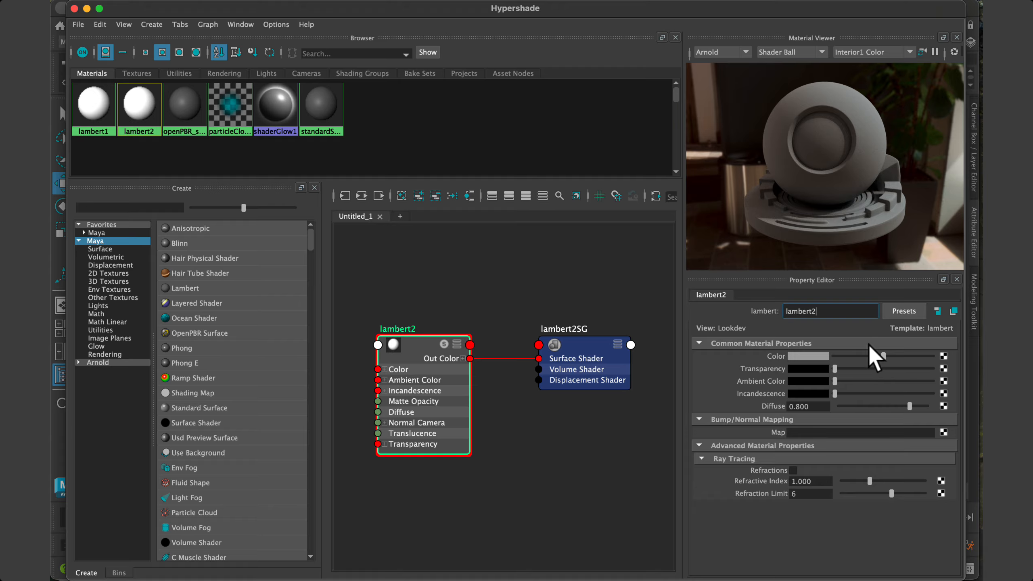
pyautogui.doubleClick(841, 309)
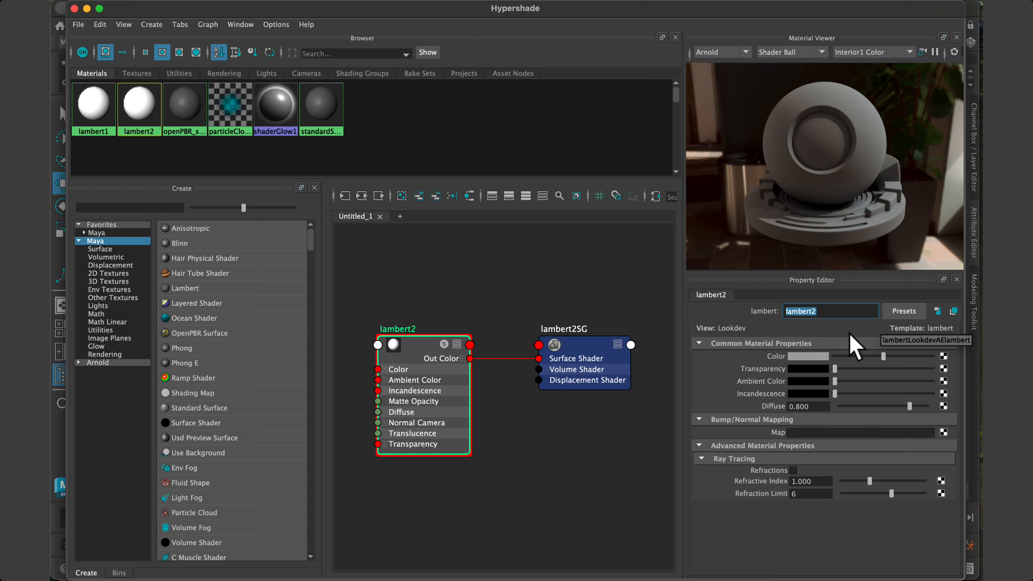
pyautogui.write('orange')
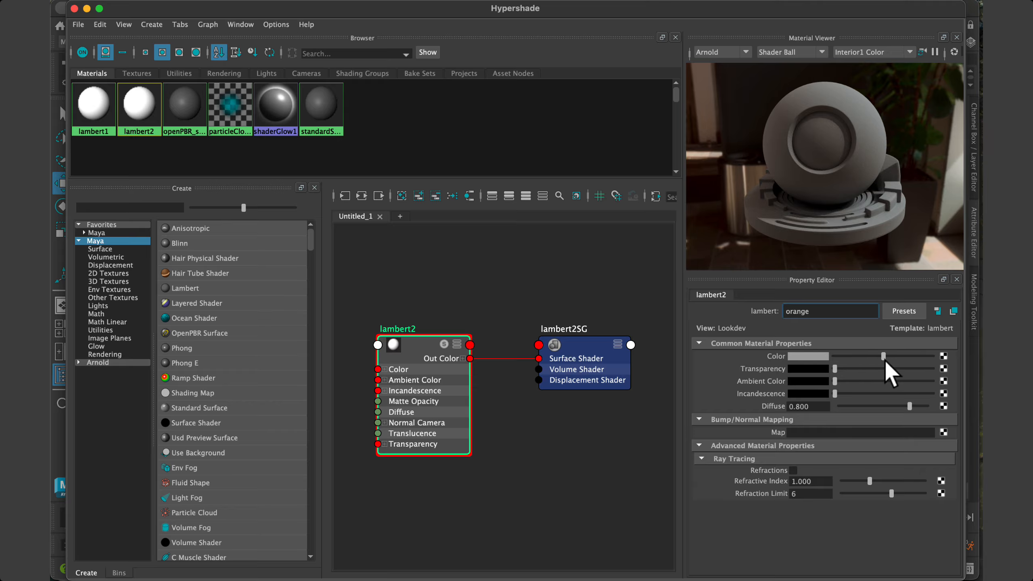
# Step: Set the new Lambert material's colour to an orange with hue about 31, saturation about 0.77 and value about 0.64
pyautogui.moveTo(884, 358)
pyautogui.mouseDown()
pyautogui.moveTo(847, 358)
pyautogui.moveTo(926, 358)
pyautogui.moveTo(841, 361)
pyautogui.moveTo(874, 358)
pyautogui.mouseUp()
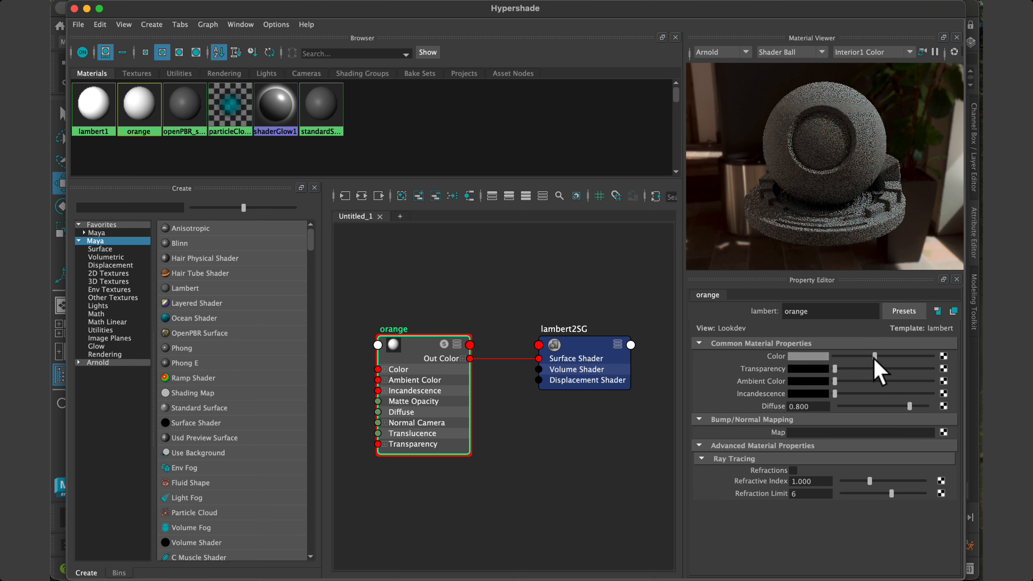
pyautogui.click(821, 357)
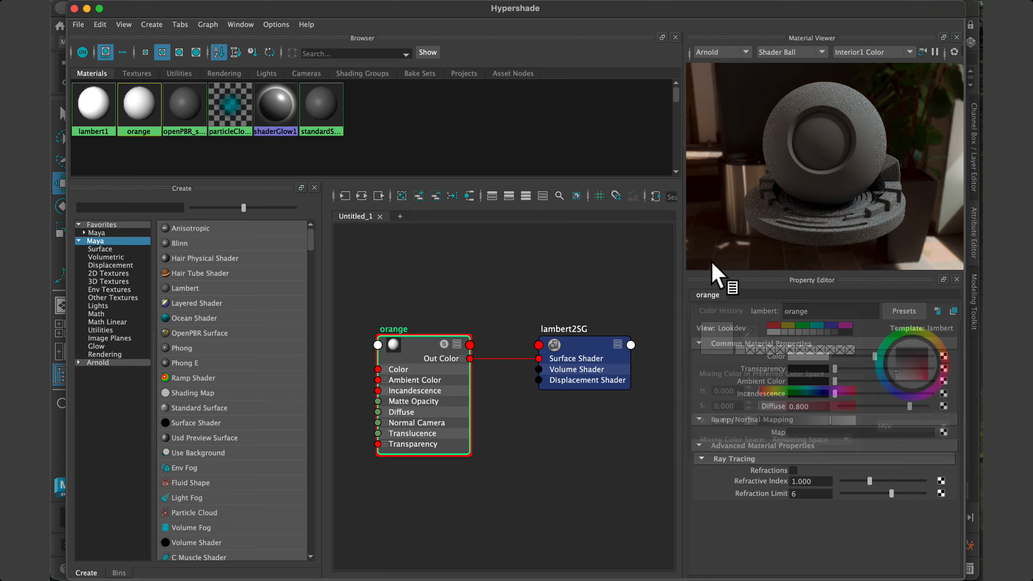
pyautogui.click(815, 357)
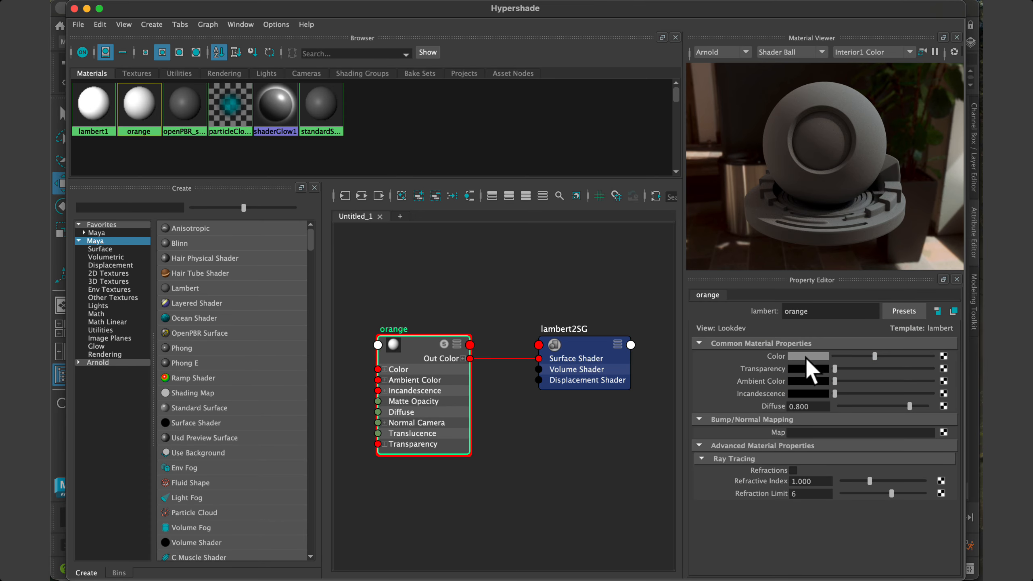
pyautogui.click(807, 357)
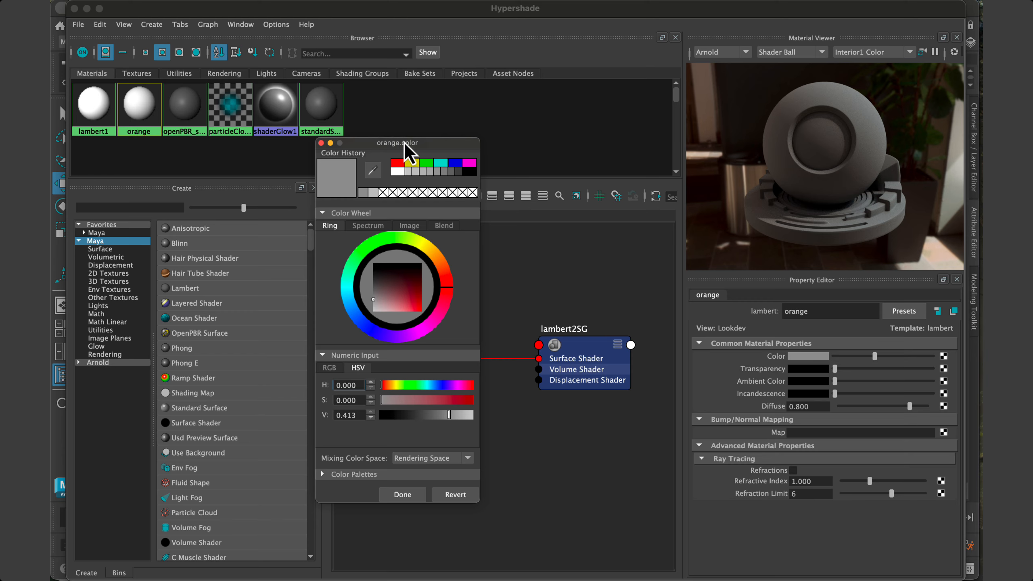
pyautogui.moveTo(410, 139); pyautogui.dragTo(577, 128)
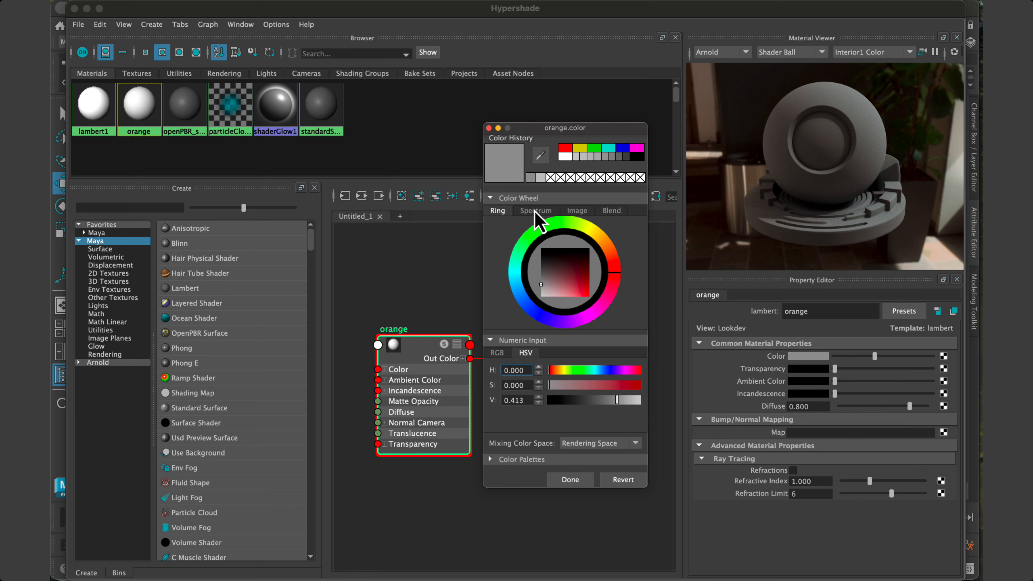
pyautogui.click(548, 215)
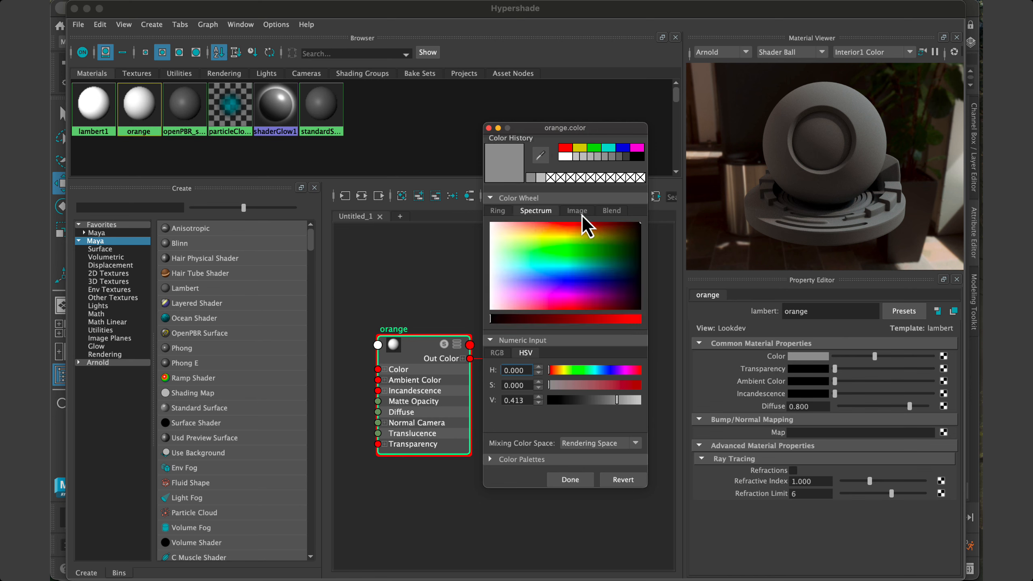
pyautogui.click(495, 212)
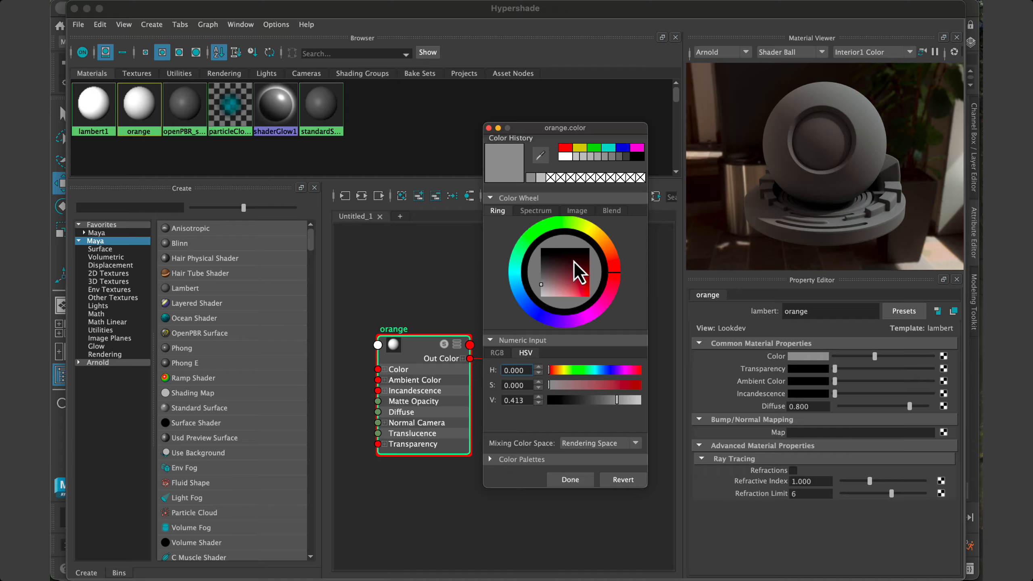
pyautogui.moveTo(543, 285)
pyautogui.mouseDown()
pyautogui.moveTo(544, 248)
pyautogui.moveTo(539, 291)
pyautogui.mouseUp()
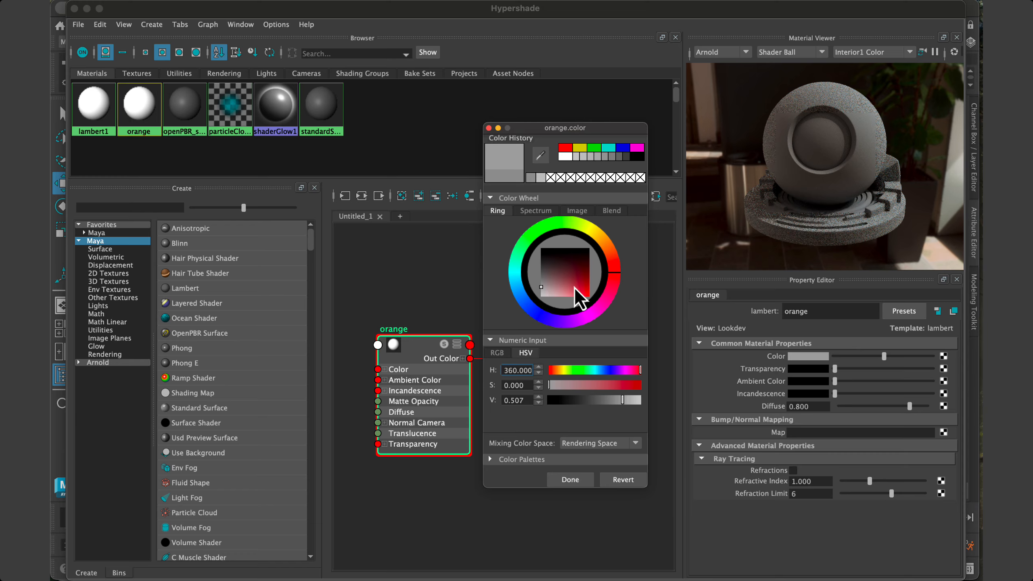
pyautogui.moveTo(586, 285); pyautogui.dragTo(541, 283)
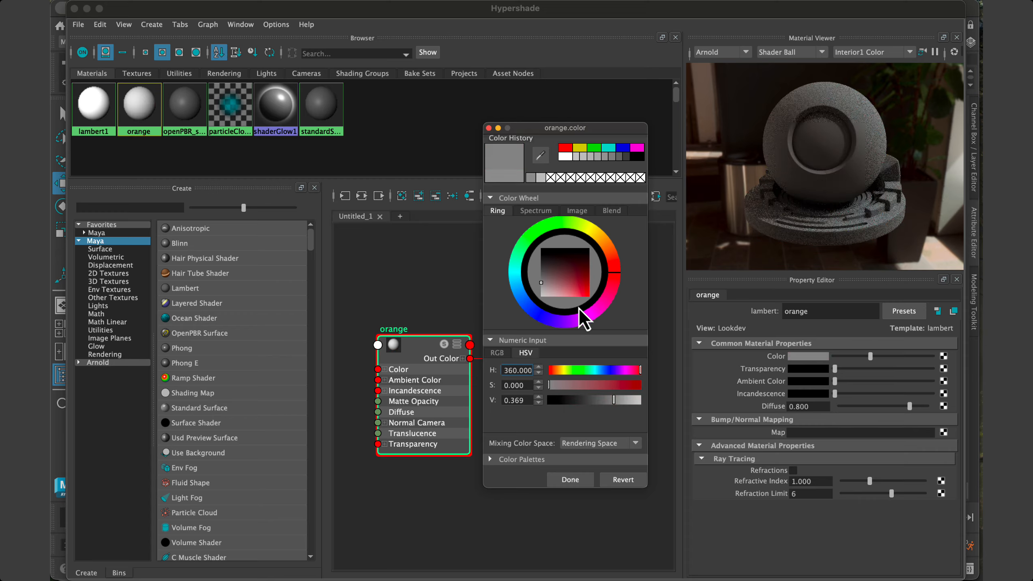
pyautogui.moveTo(608, 286); pyautogui.dragTo(608, 249)
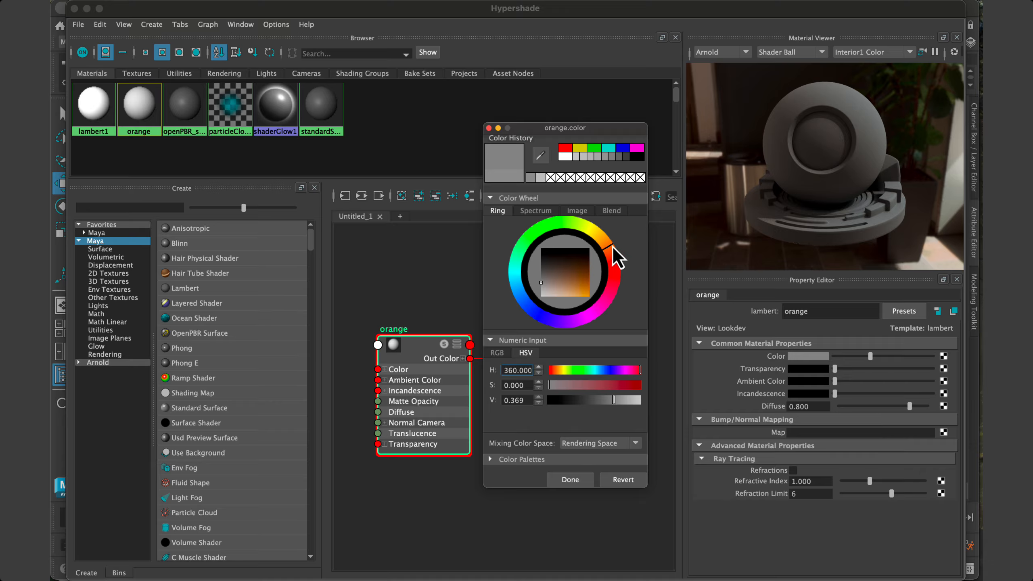
pyautogui.moveTo(541, 287); pyautogui.dragTo(578, 292)
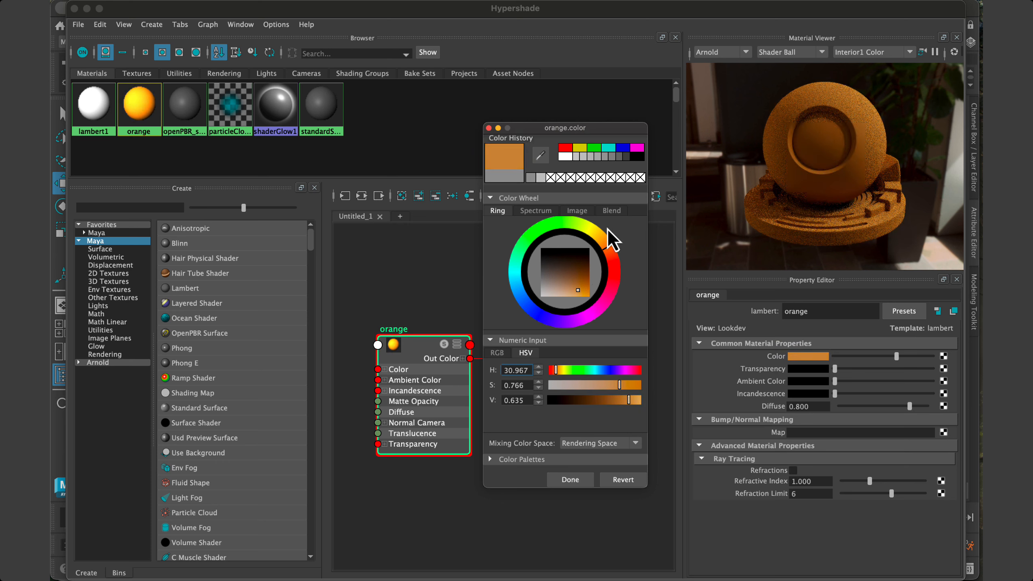
# Step: Start loading an image into the orange material's colour picker and browse up to the user's home folder
pyautogui.click(569, 211)
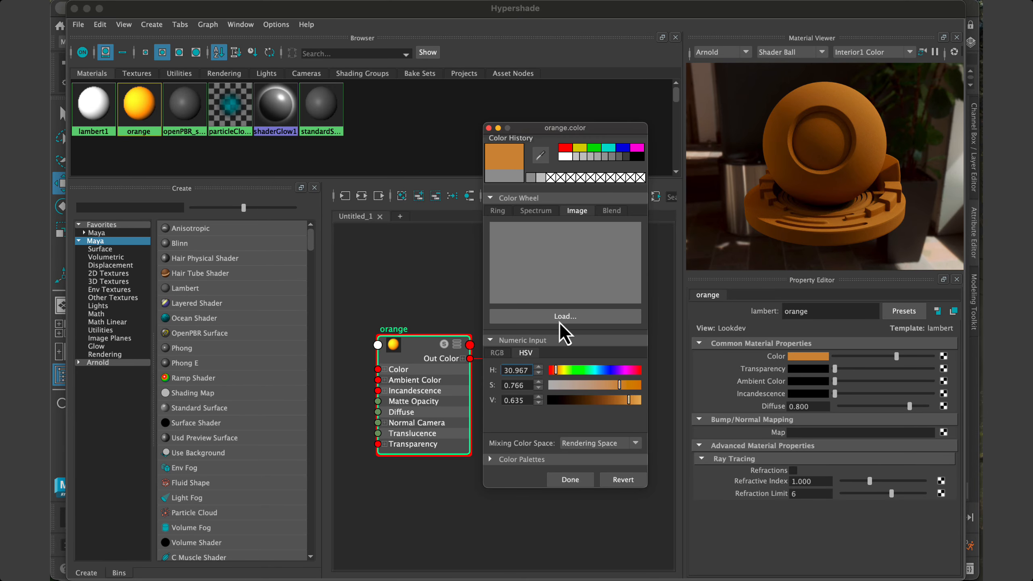
pyautogui.click(597, 326)
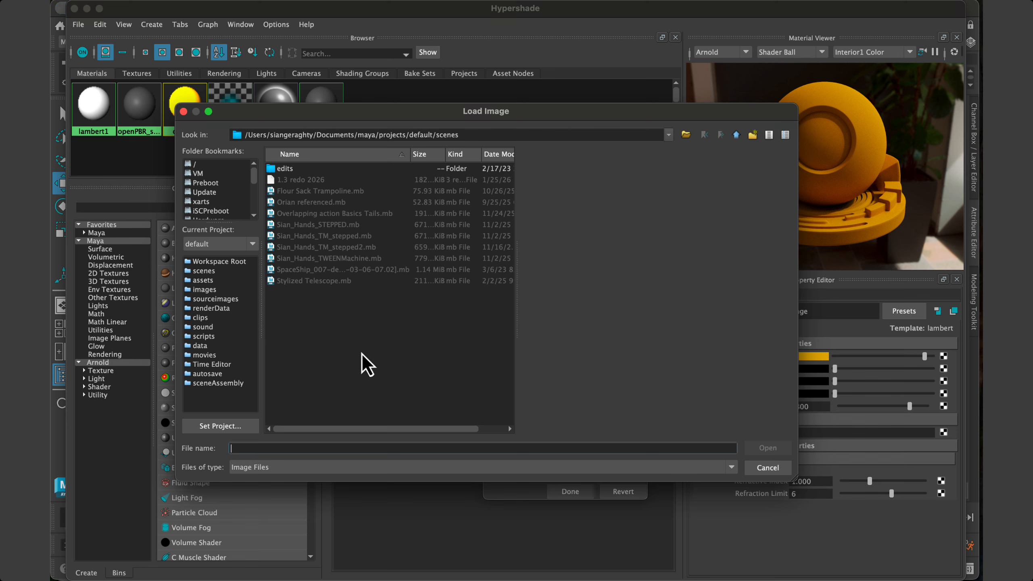
pyautogui.click(737, 136)
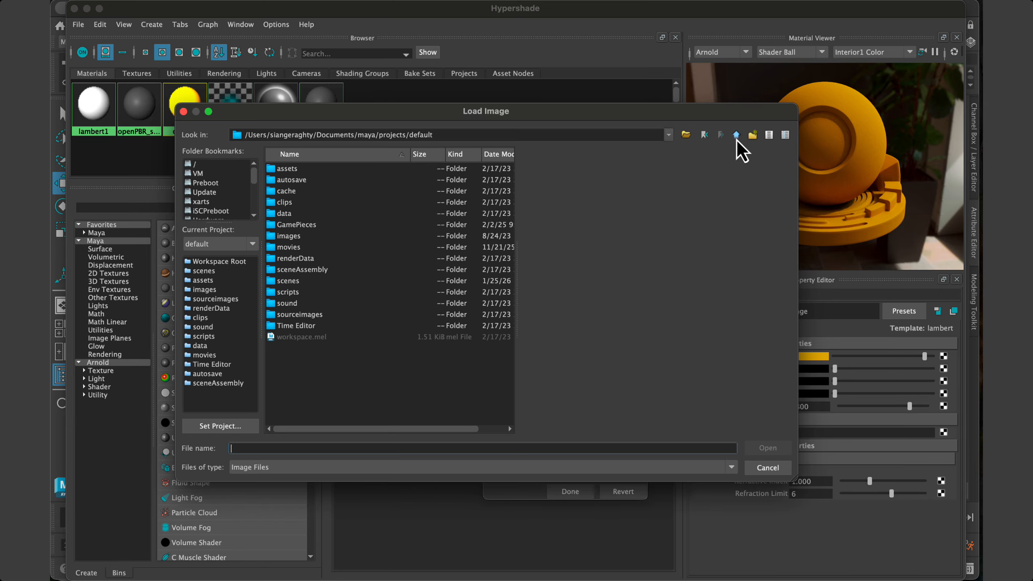
pyautogui.click(736, 137)
pyautogui.click(736, 136)
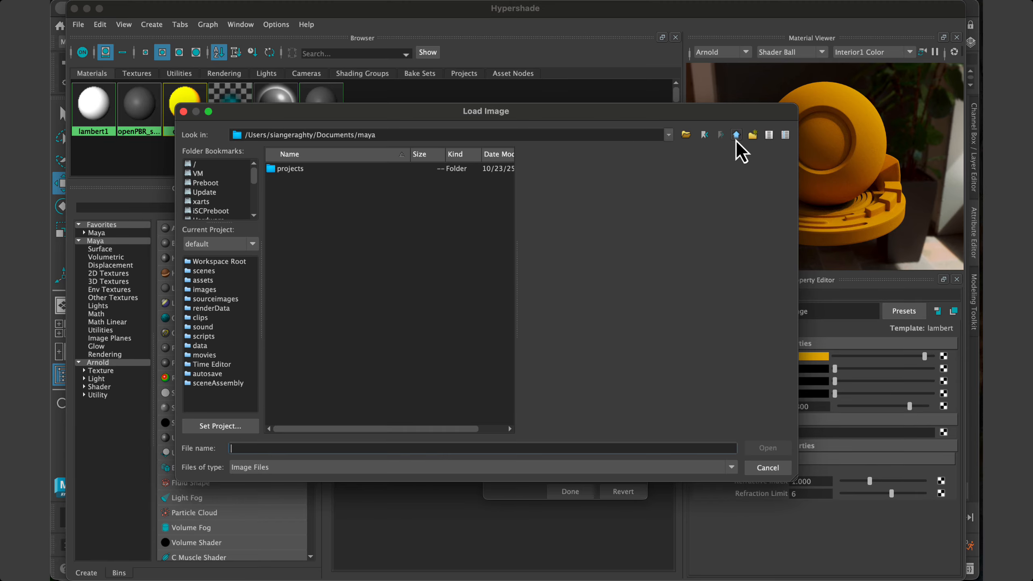
pyautogui.click(737, 140)
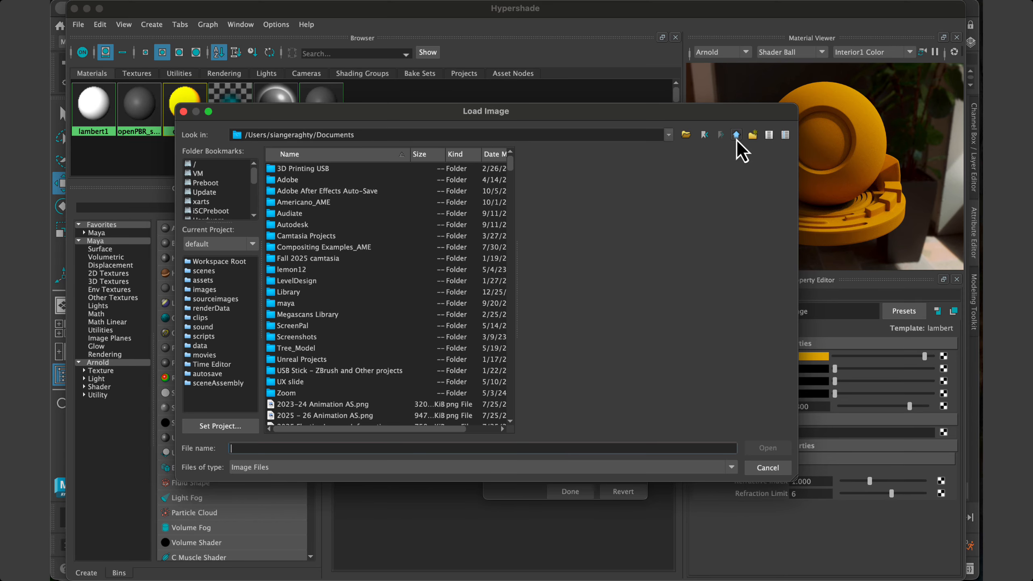
pyautogui.click(736, 138)
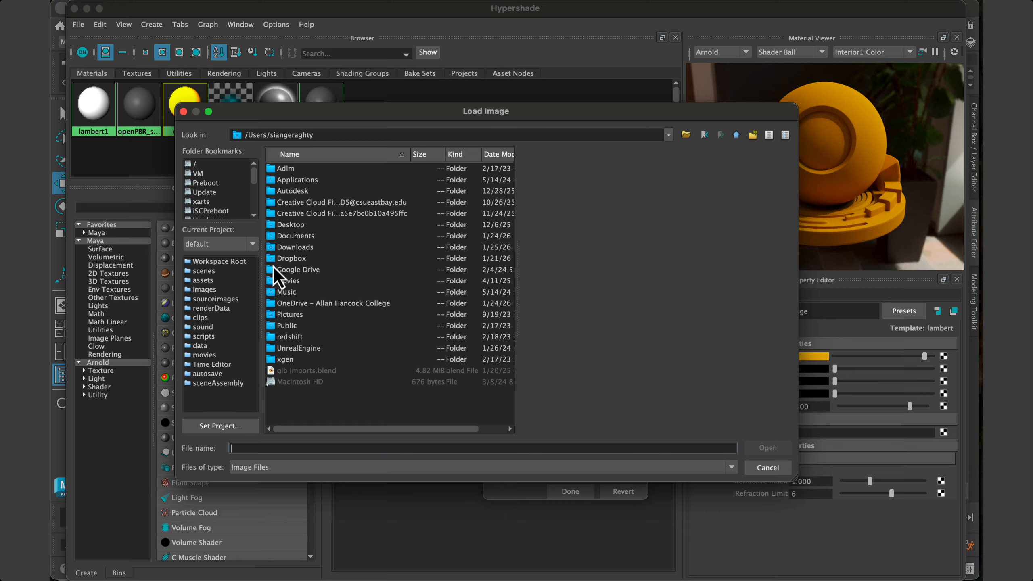
# Step: Add the Downloads folder to the folder bookmarks and open it from there
pyautogui.click(294, 248)
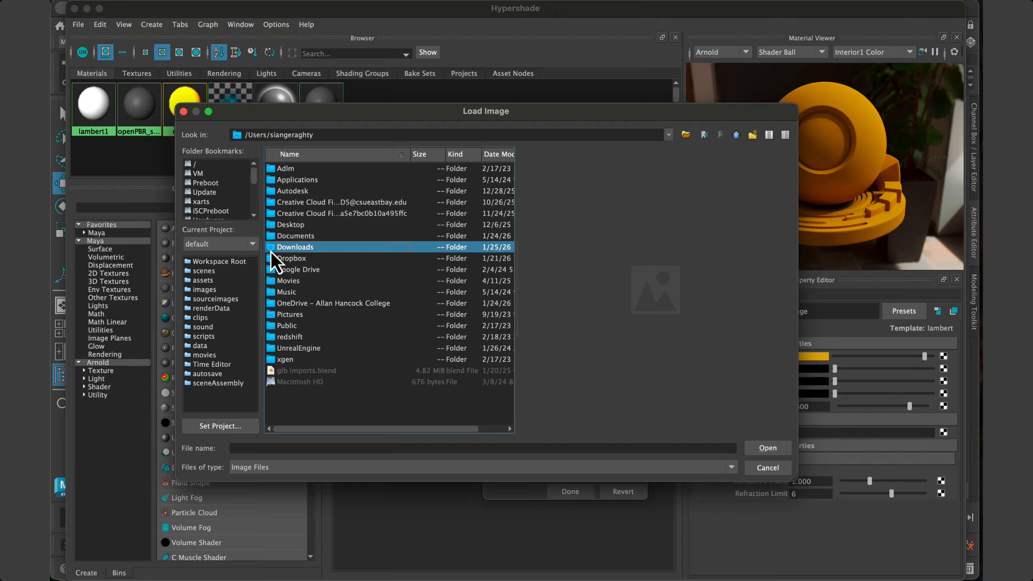
pyautogui.moveTo(271, 251); pyautogui.dragTo(216, 177)
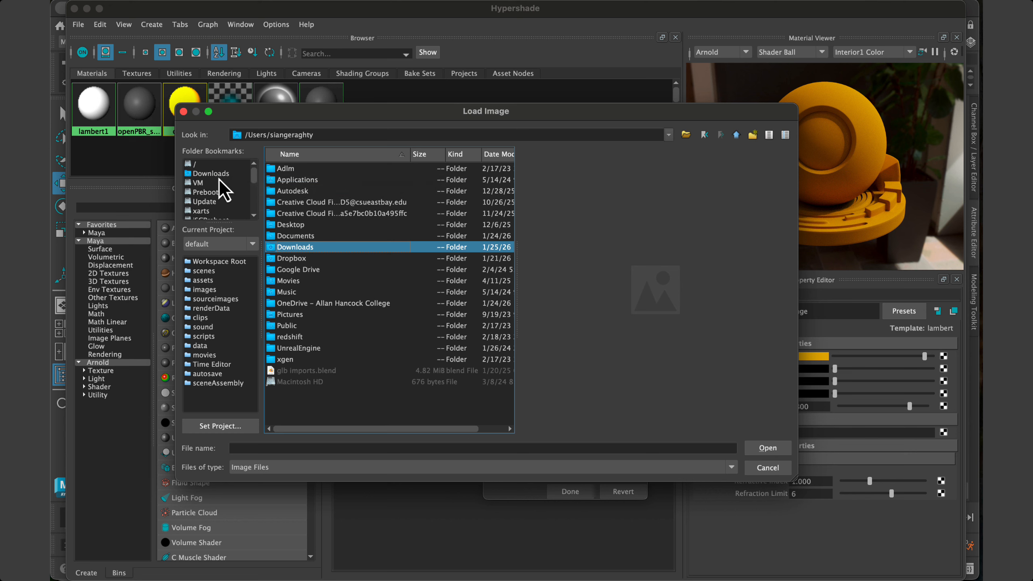
pyautogui.click(219, 177)
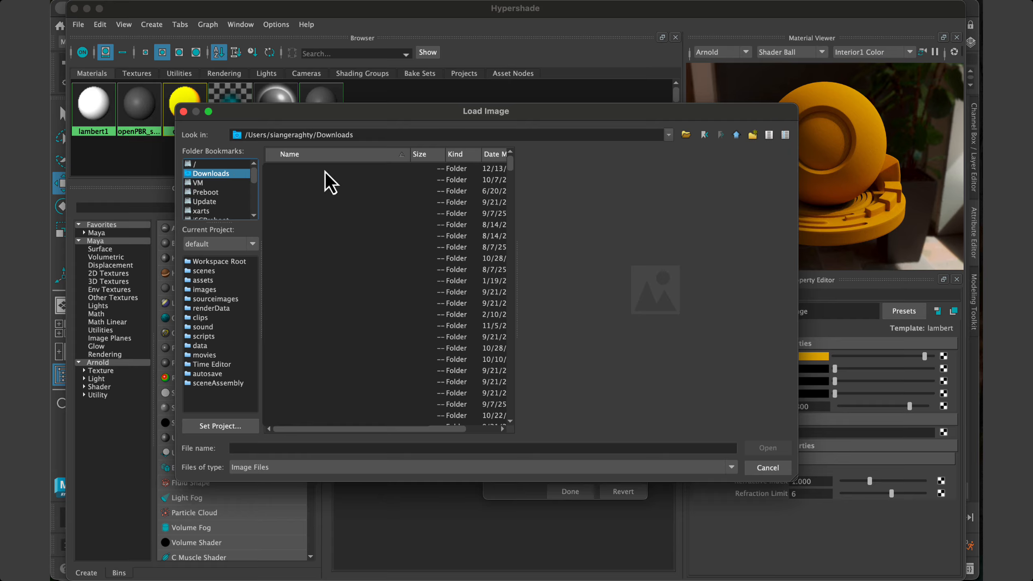
# Step: Load the Summer Vibes palette image 25a221000a0a24d5b07e5a60cdc3a994.jpg from Downloads into the colour picker
pyautogui.scroll(-5, 513, 180)
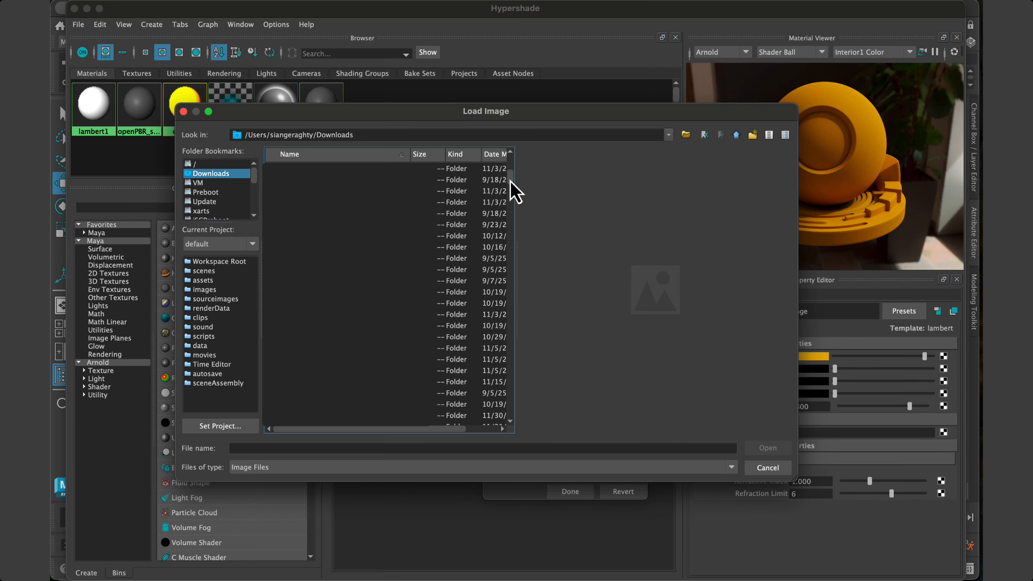
pyautogui.moveTo(511, 174); pyautogui.dragTo(505, 202)
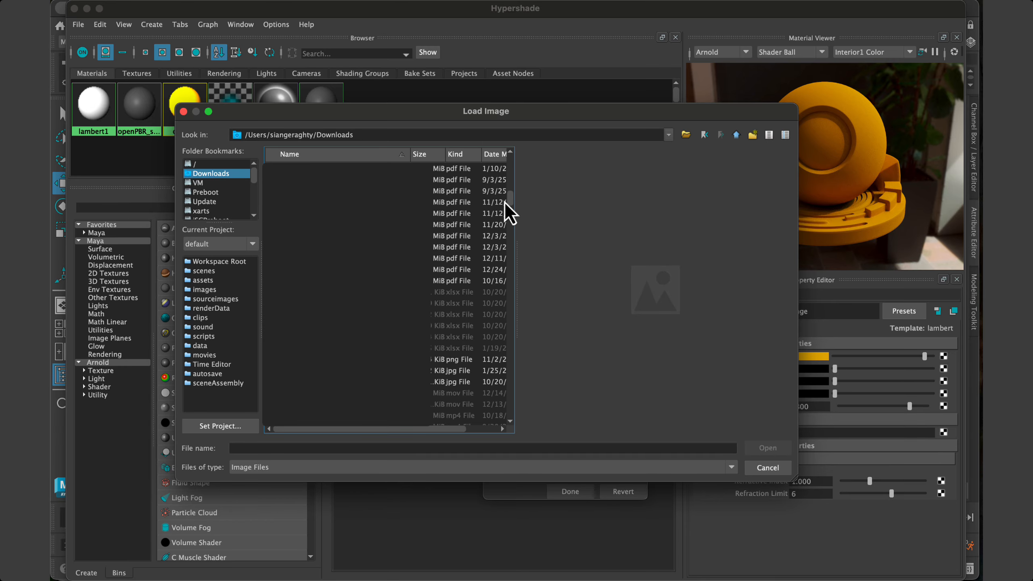
pyautogui.click(356, 370)
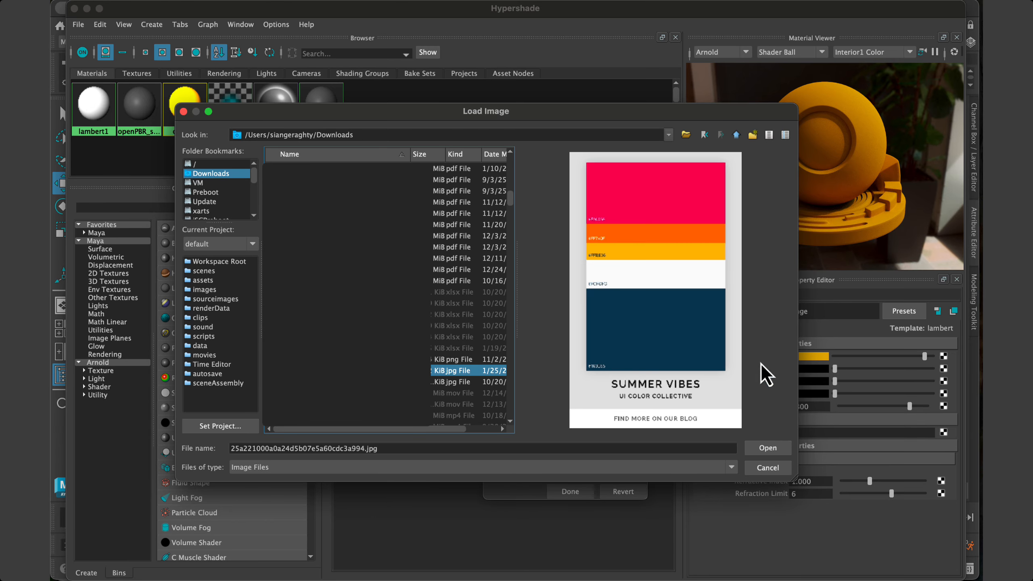
pyautogui.click(772, 450)
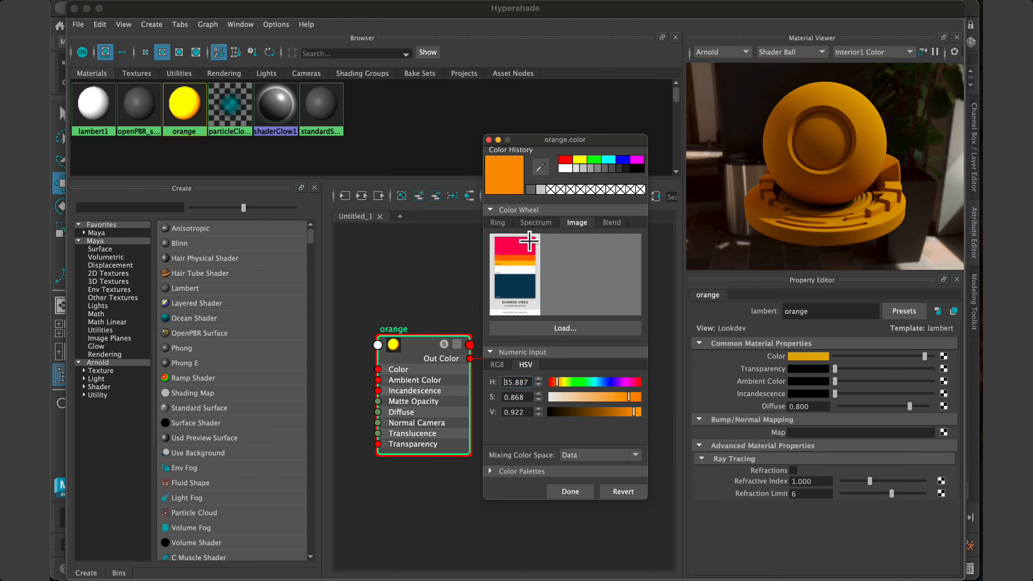
# Step: Sample the palette image's orange band and its yellow-orange band with the eyedropper as the material's colour
pyautogui.click(540, 167)
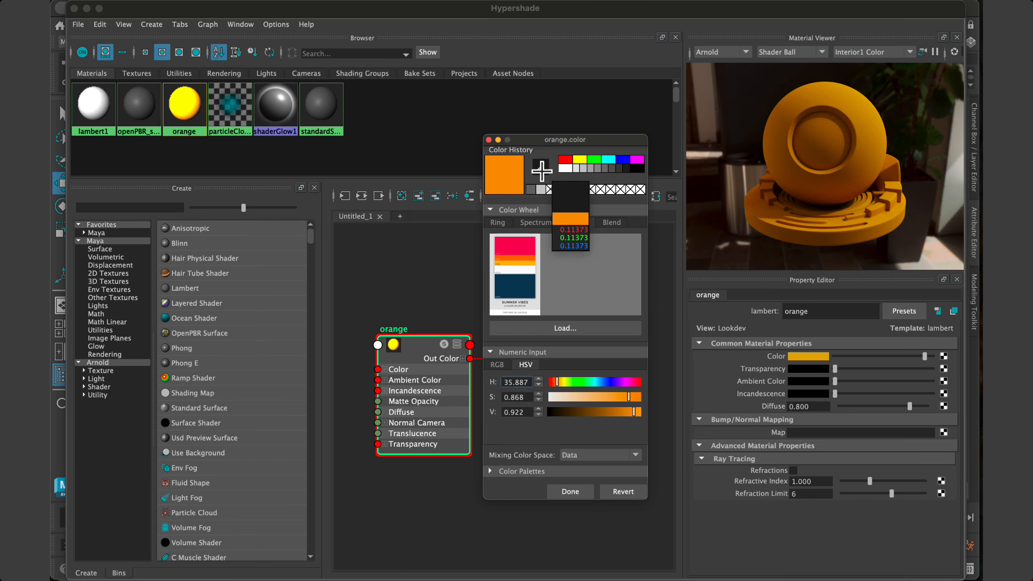
pyautogui.click(524, 256)
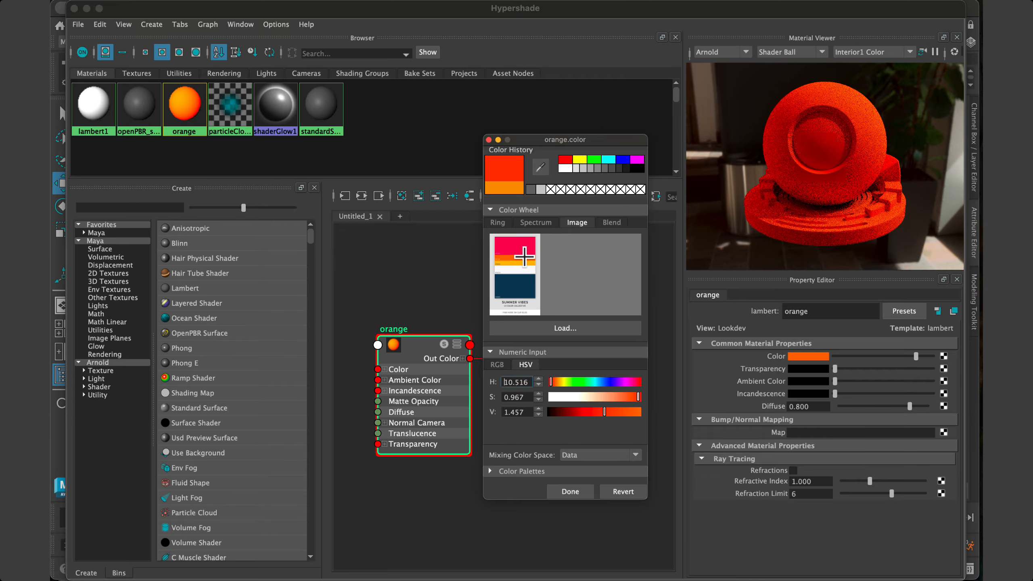
pyautogui.click(540, 167)
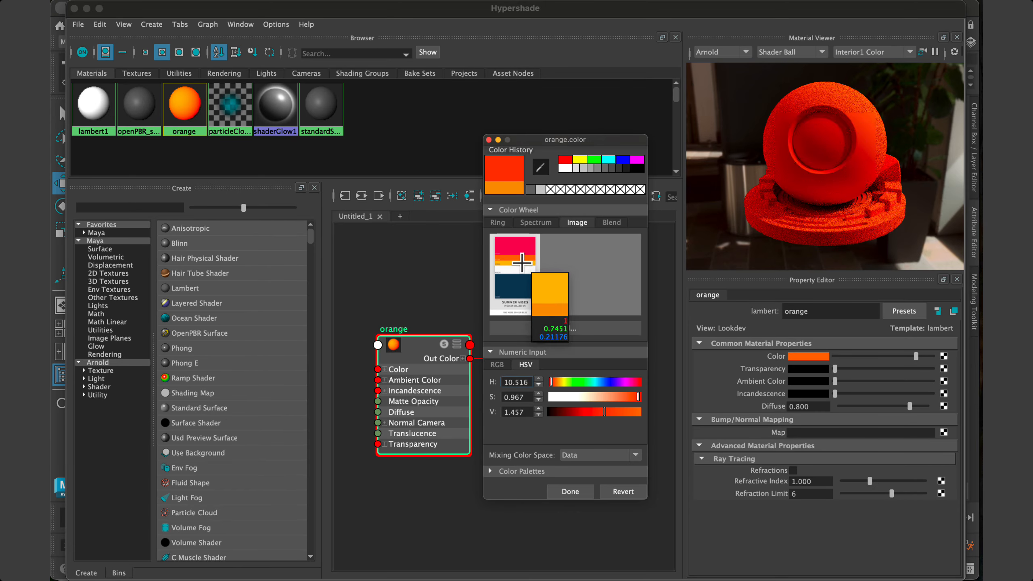
pyautogui.click(522, 262)
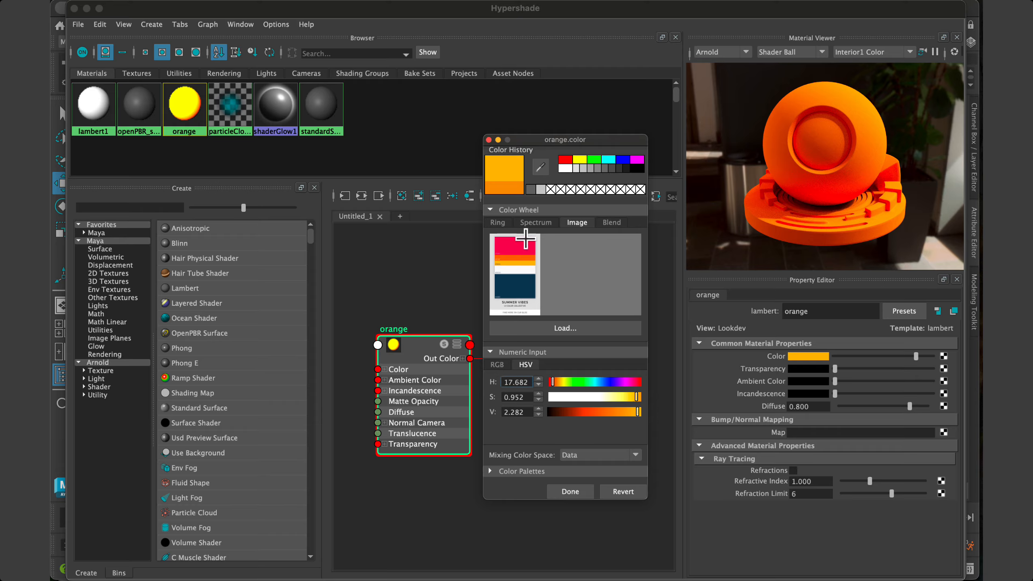
# Step: Switch the numeric colour input to RGB, try the 0 to 1.0 range and set it back to 0 to 255
pyautogui.click(498, 365)
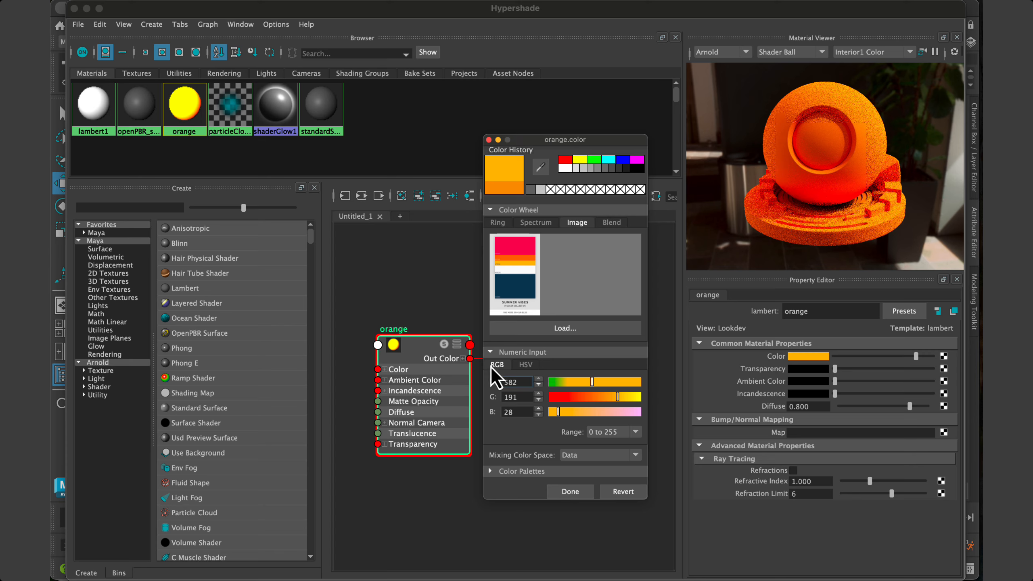
pyautogui.click(635, 432)
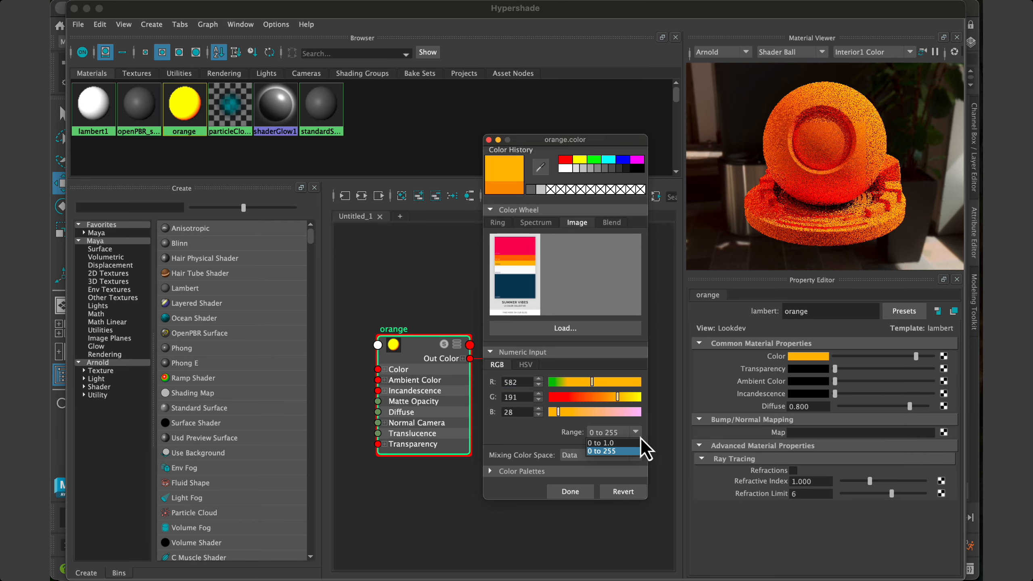
pyautogui.click(638, 455)
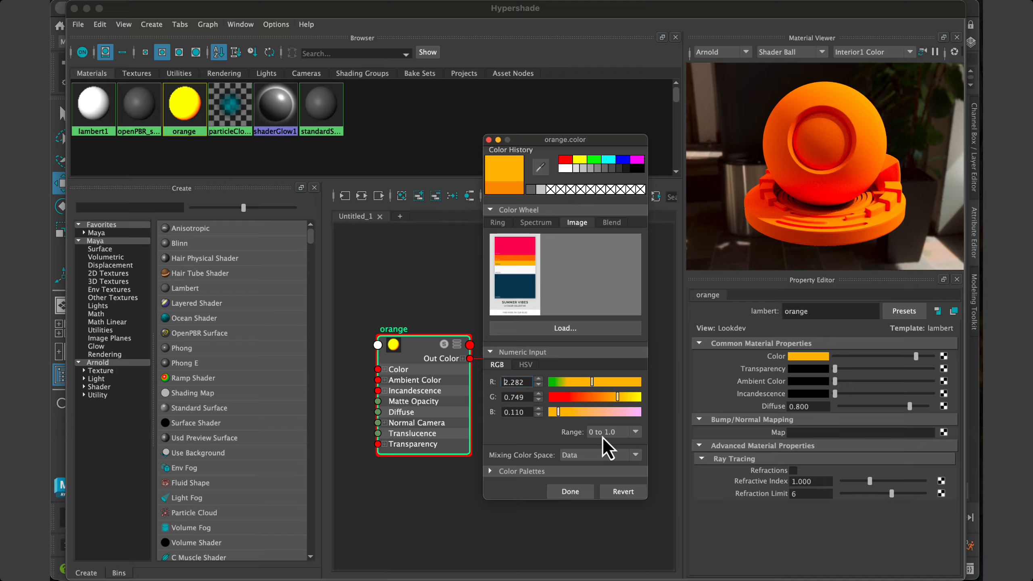
pyautogui.click(635, 433)
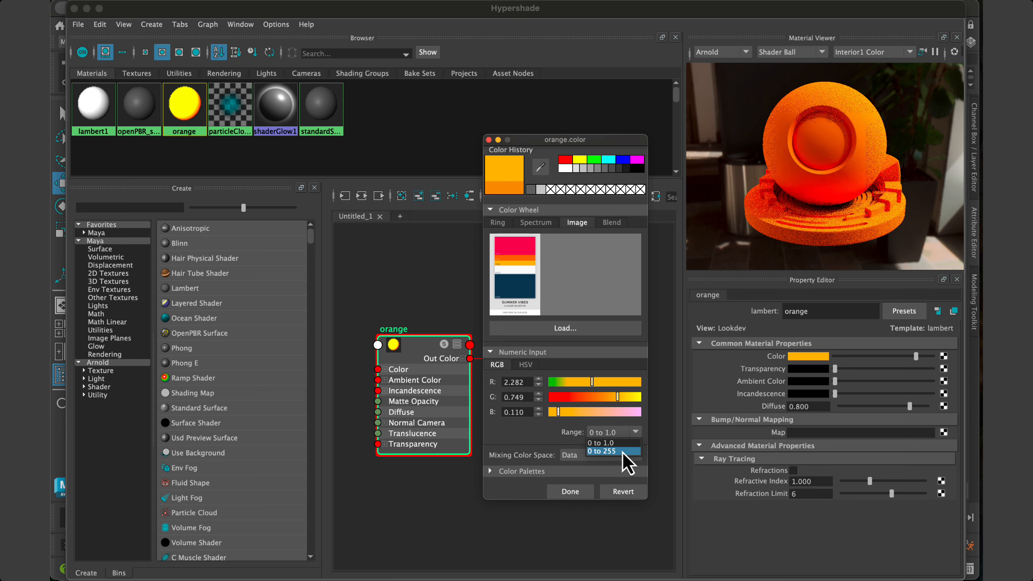
pyautogui.click(623, 452)
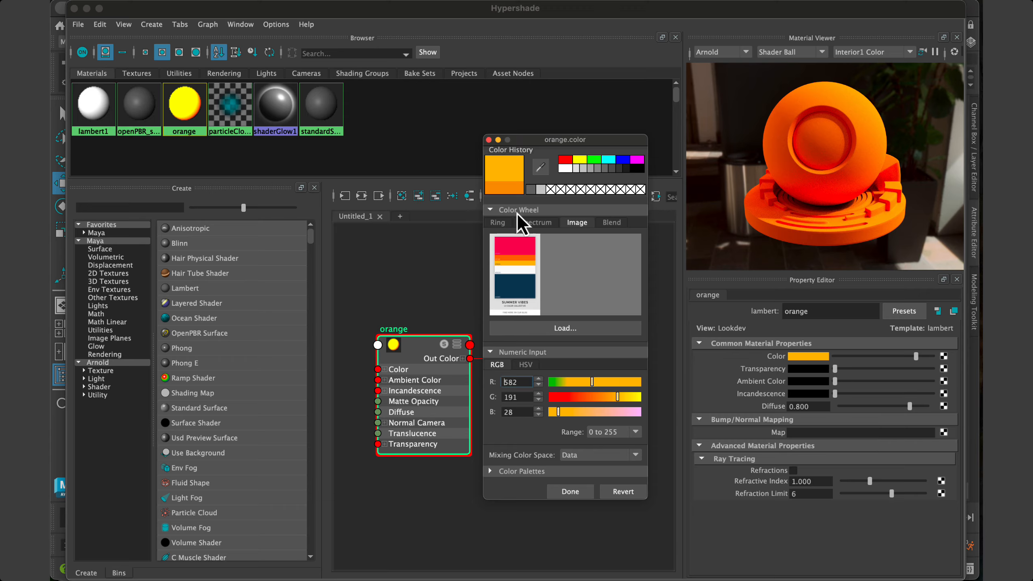
# Step: Sample a yellow-orange of R 473, G 157, B 26 from the palette image as the orange material's colour and accept it
pyautogui.moveTo(522, 244)
pyautogui.mouseDown()
pyautogui.moveTo(523, 258)
pyautogui.moveTo(526, 195)
pyautogui.moveTo(523, 260)
pyautogui.mouseUp()
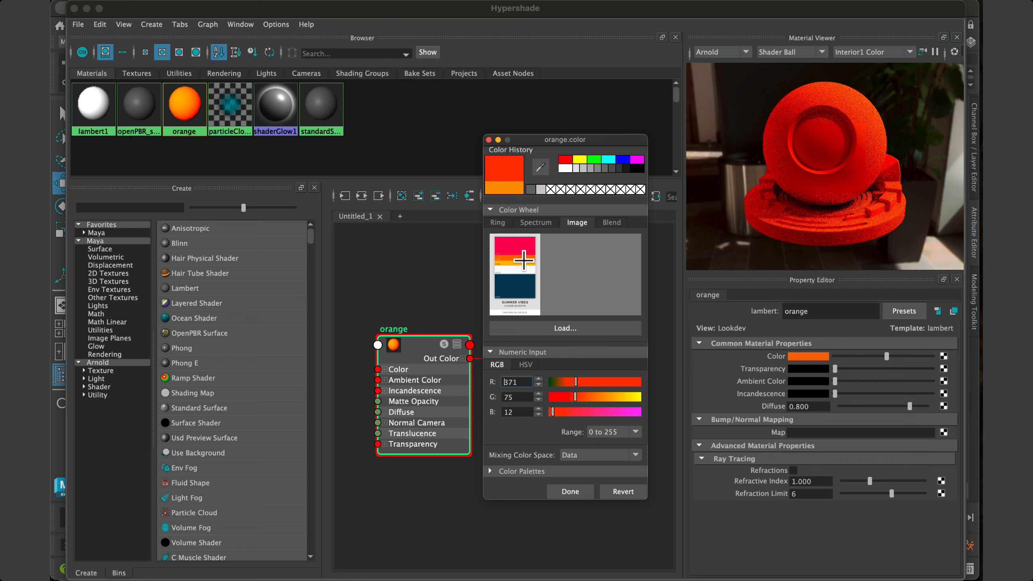
pyautogui.click(543, 167)
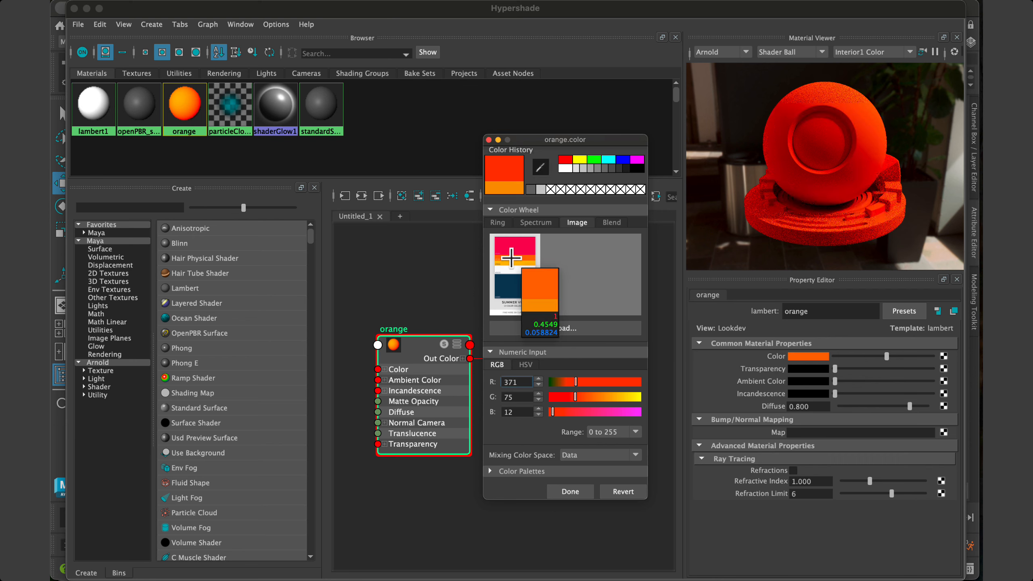
pyautogui.click(511, 259)
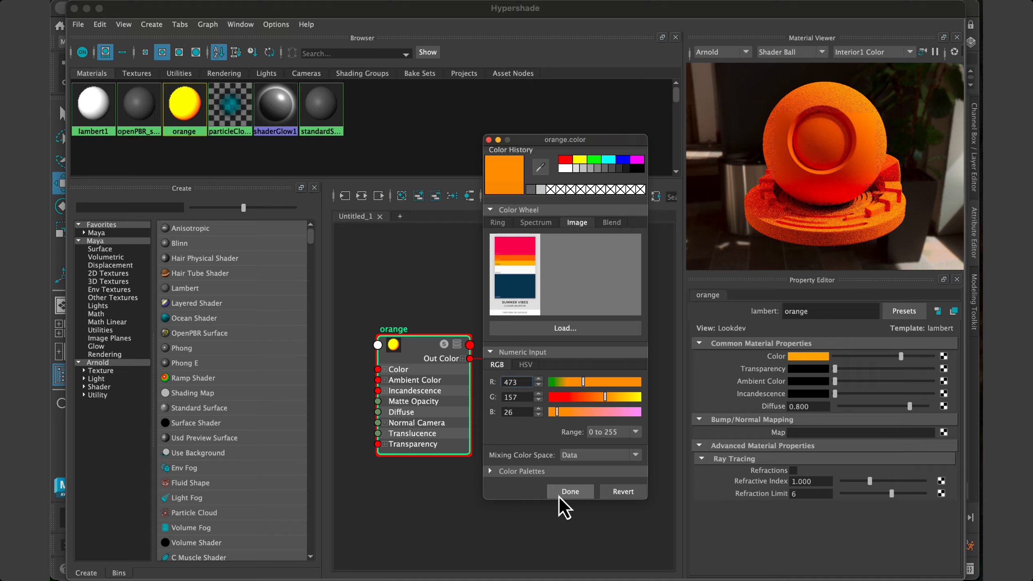
pyautogui.click(572, 493)
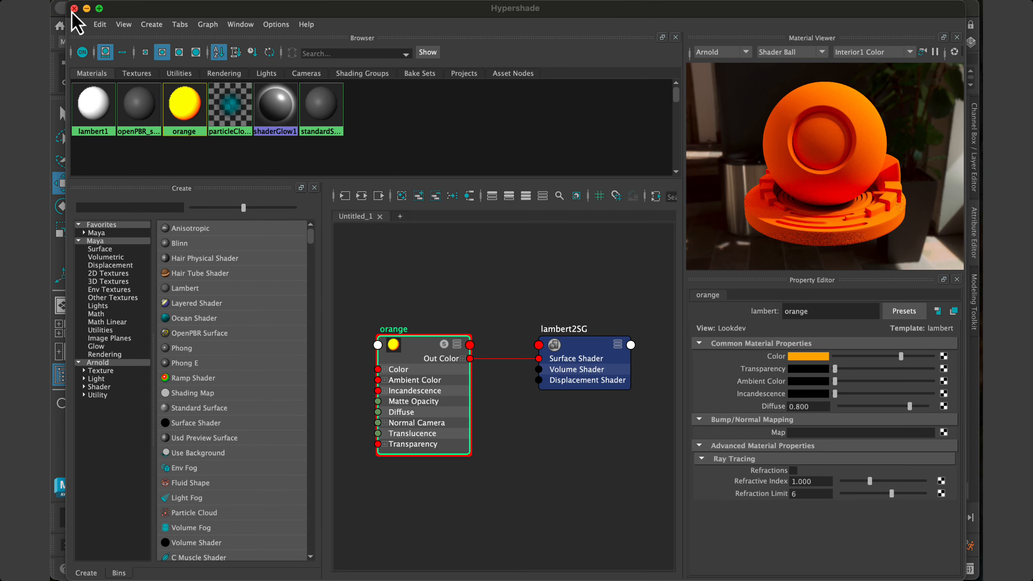
# Step: Move the Hypershade window aside to expose the viewport and assign the orange material to the largest sphere
pyautogui.moveTo(192, 10); pyautogui.dragTo(692, 6)
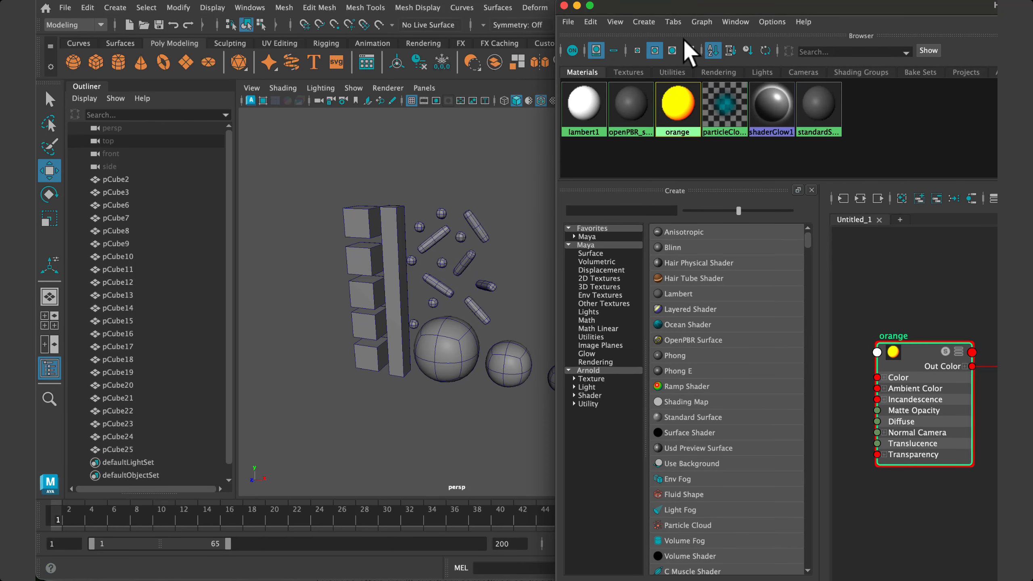
pyautogui.click(443, 354)
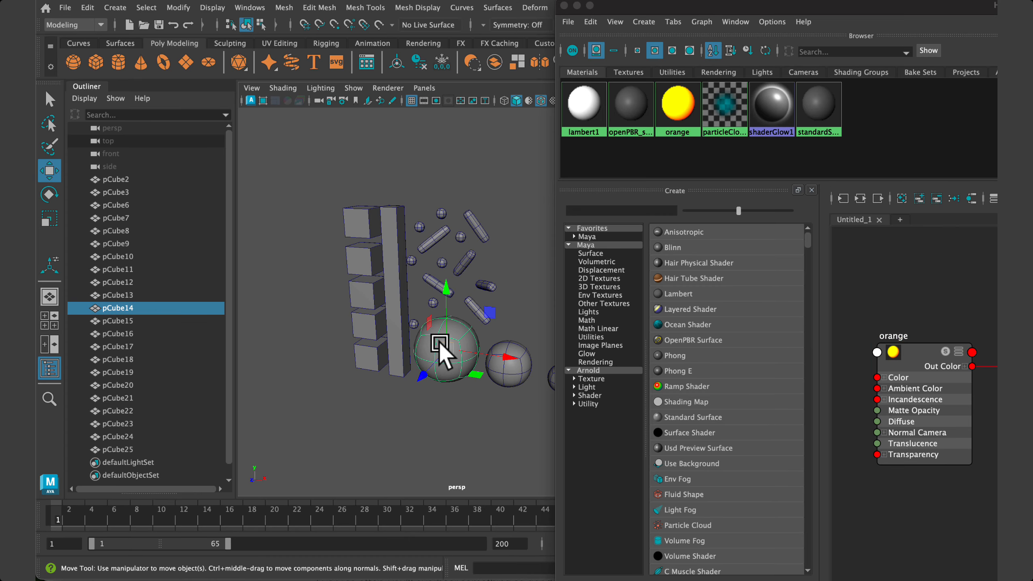
pyautogui.rightClick(683, 103)
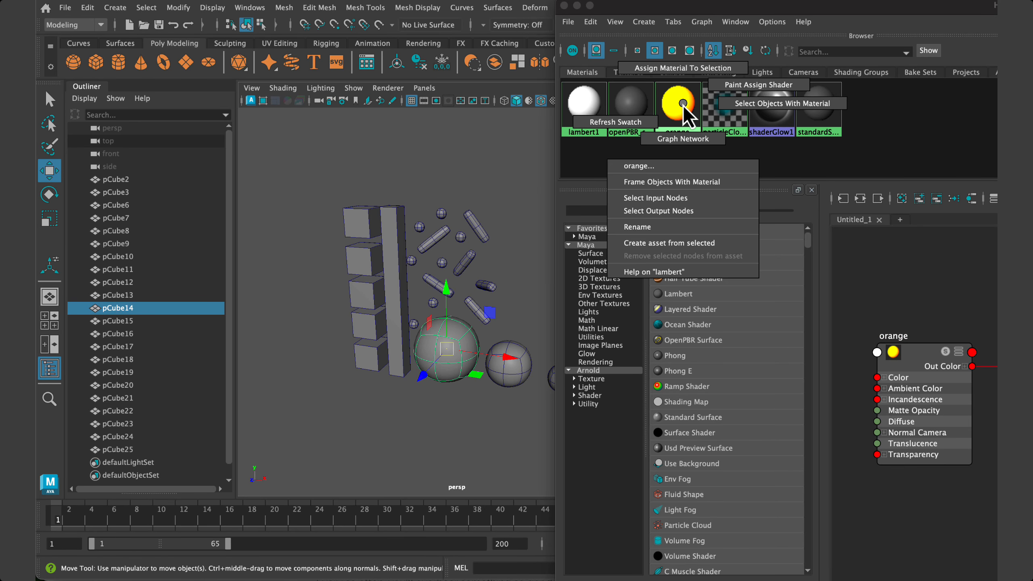
pyautogui.click(676, 69)
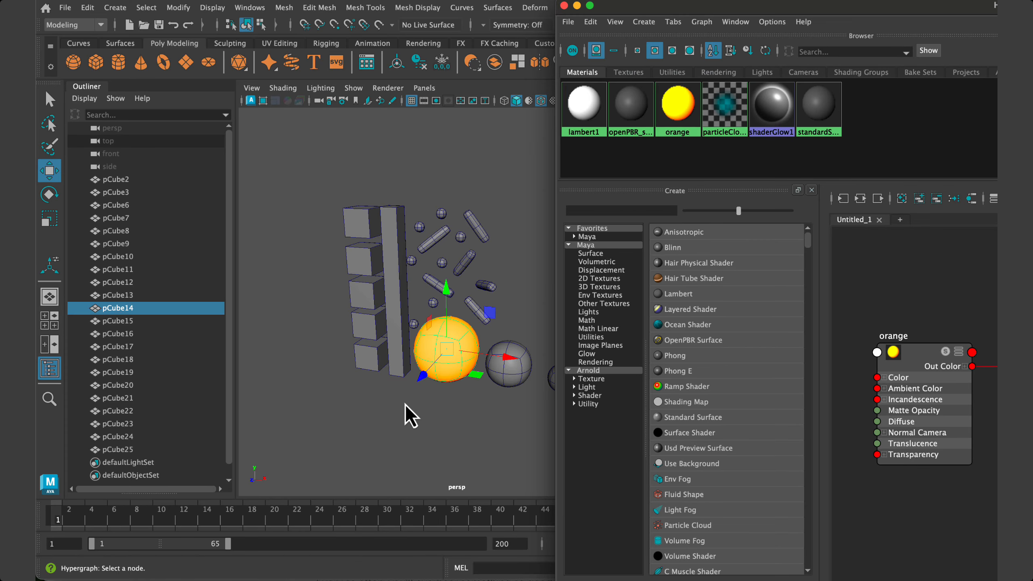
# Step: Assign the orange material to the first and third cubes from the top, two small spheres and the short rod above the second-largest sphere
pyautogui.click(411, 415)
pyautogui.click(358, 223)
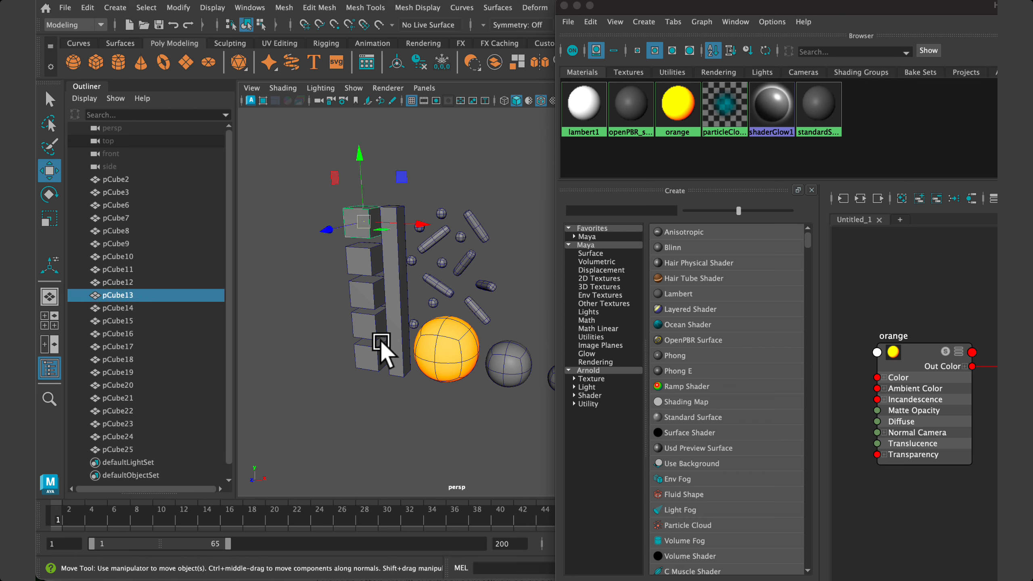
pyautogui.keyDown('shift'); pyautogui.click(370, 299); pyautogui.keyUp('shift')
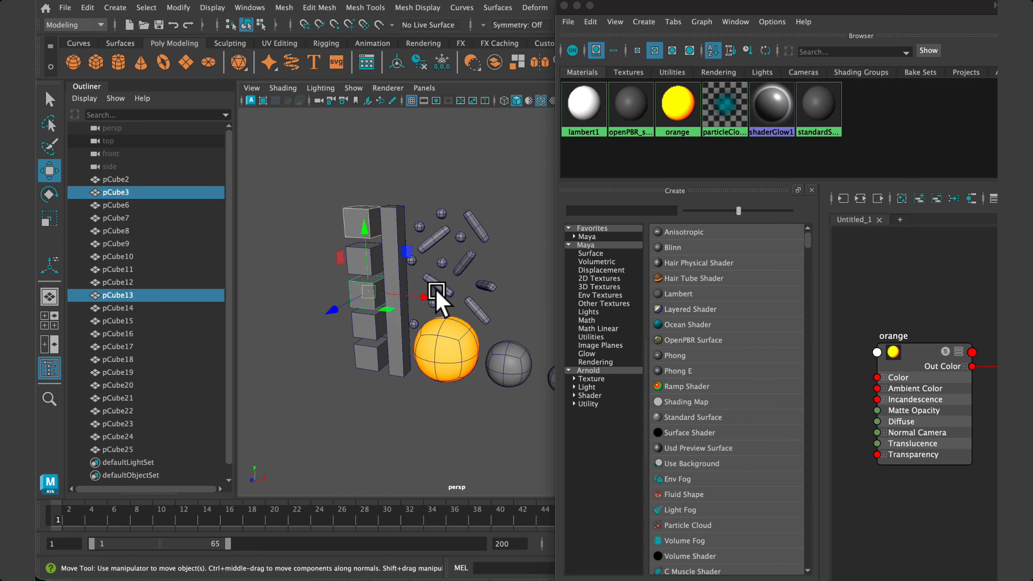
pyautogui.keyDown('shift'); pyautogui.click(441, 262); pyautogui.keyUp('shift')
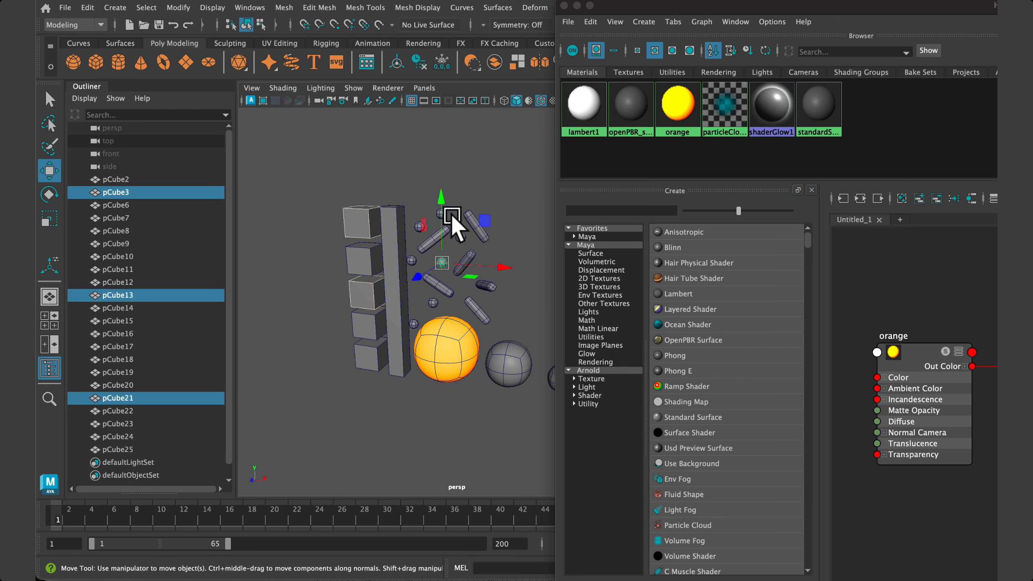
pyautogui.keyDown('shift'); pyautogui.click(416, 229); pyautogui.keyUp('shift')
pyautogui.keyDown('shift'); pyautogui.click(487, 287); pyautogui.keyUp('shift')
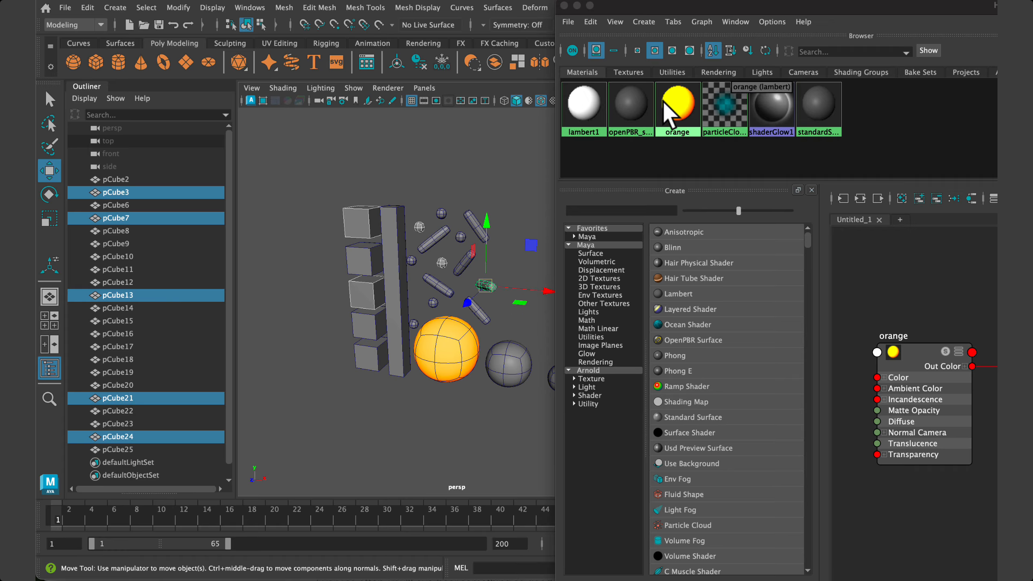
pyautogui.moveTo(670, 112); pyautogui.dragTo(682, 78, button='right')
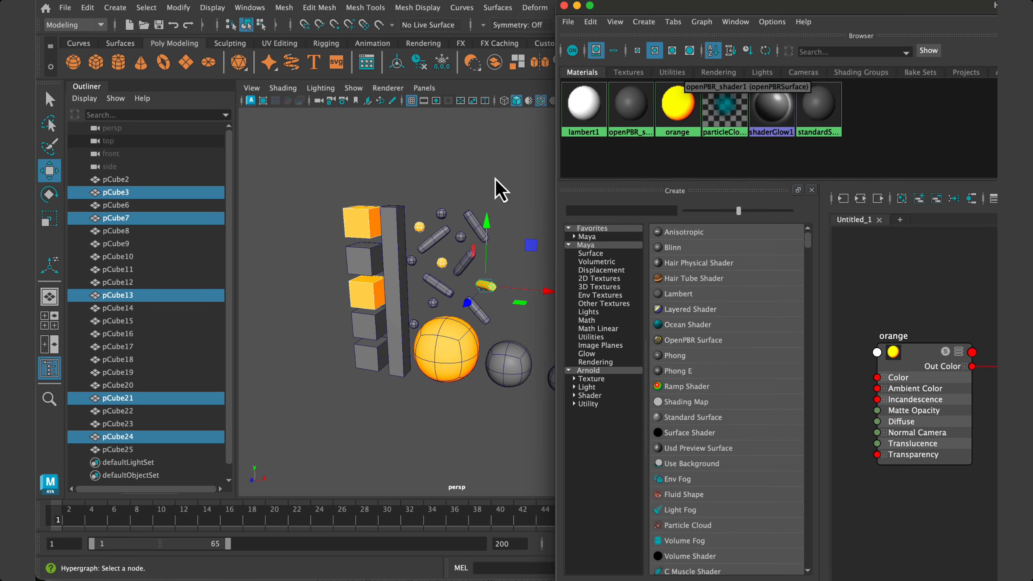
# Step: Deselect the objects, bring the Hypershade window back into full view and clear its node graph
pyautogui.click(495, 189)
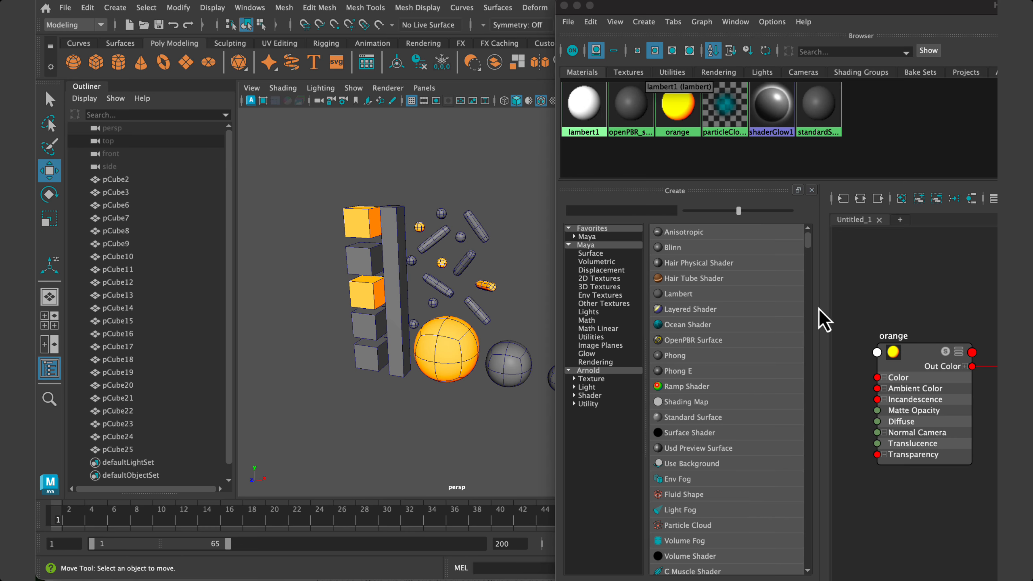
pyautogui.moveTo(622, 12); pyautogui.dragTo(107, 0)
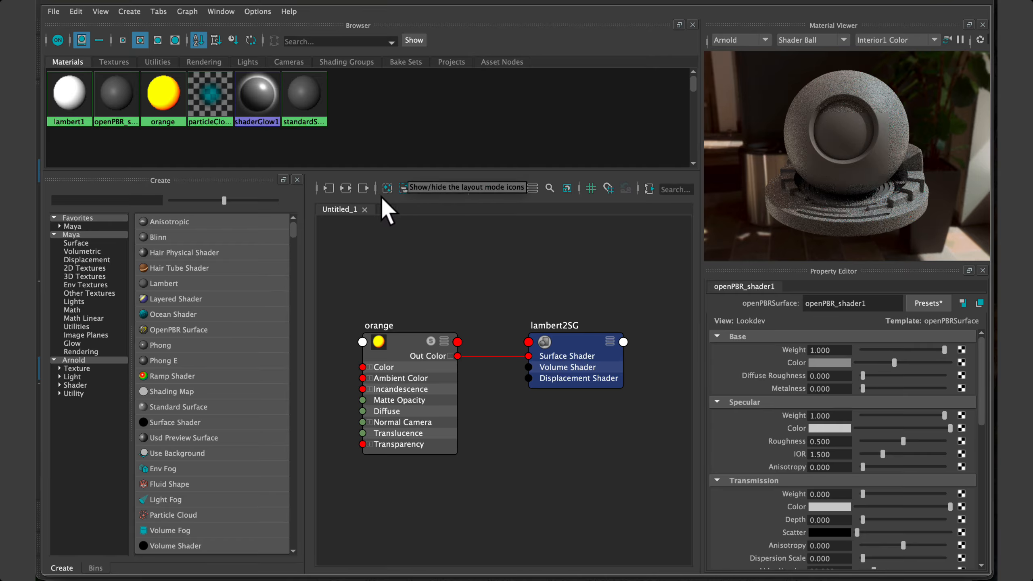
pyautogui.click(402, 187)
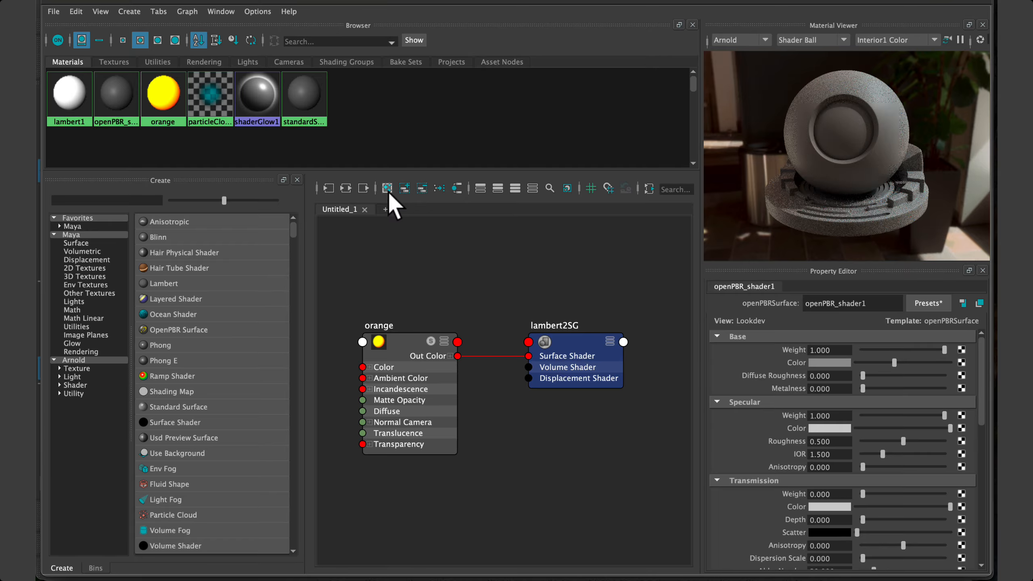
pyautogui.click(388, 189)
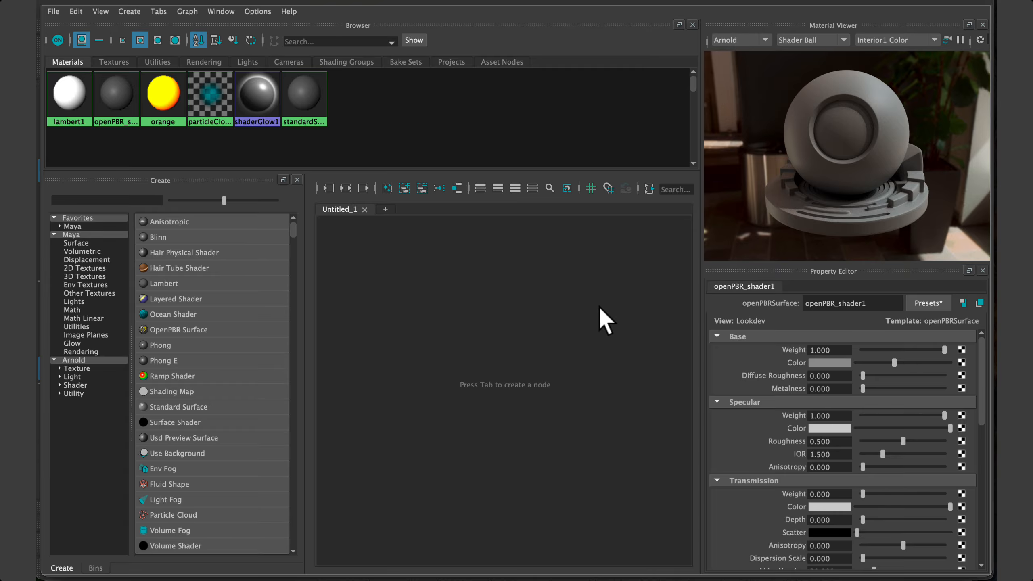
# Step: Collapse the Maya node category, list the favourite nodes and create an OpenPBR Surface material
pyautogui.click(54, 235)
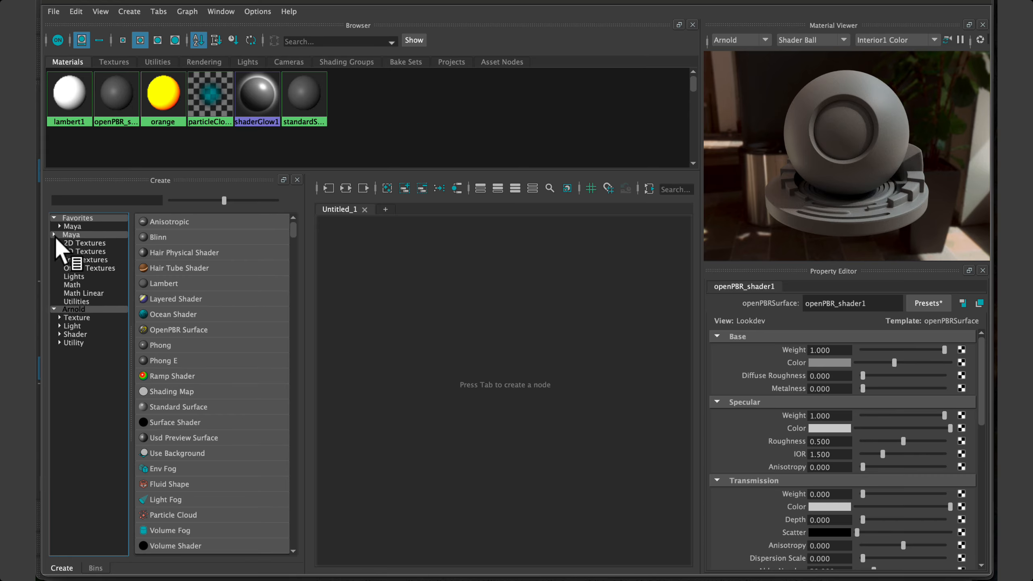
pyautogui.click(75, 219)
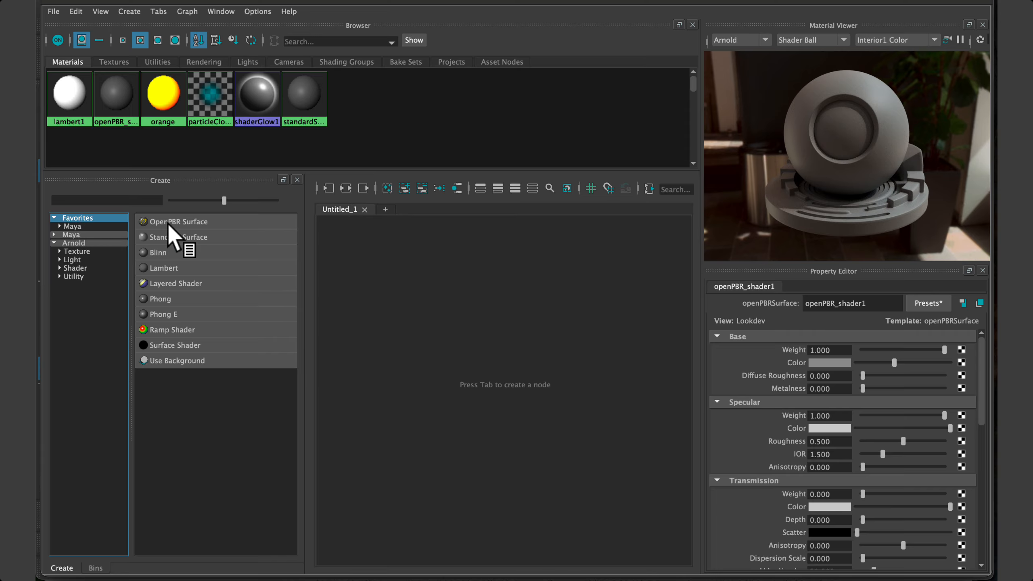
pyautogui.click(226, 220)
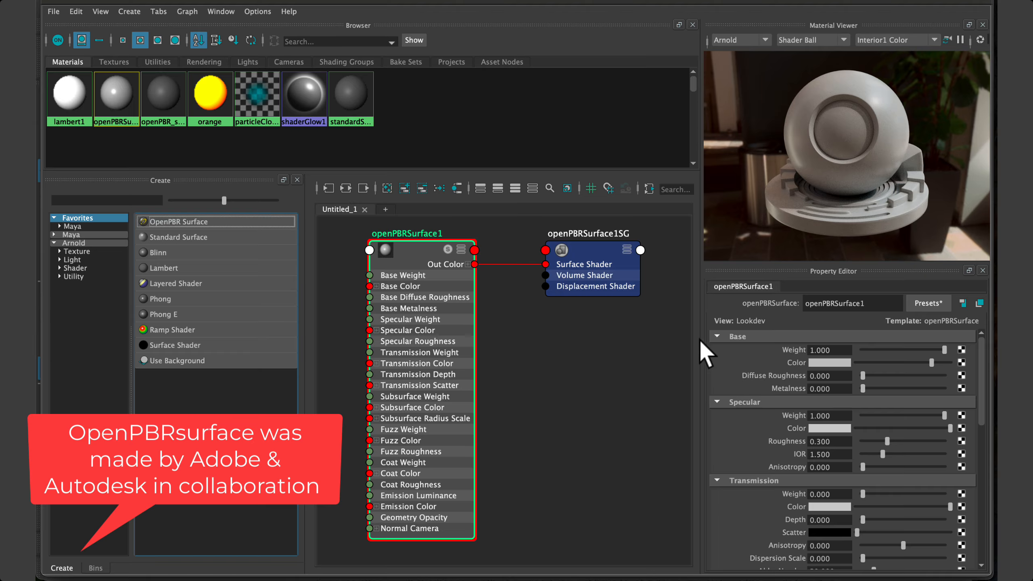
# Step: Collapse the Base, Specular, Transmission, Subsurface and Fuzz attribute groups of the new OpenPBR material
pyautogui.click(716, 336)
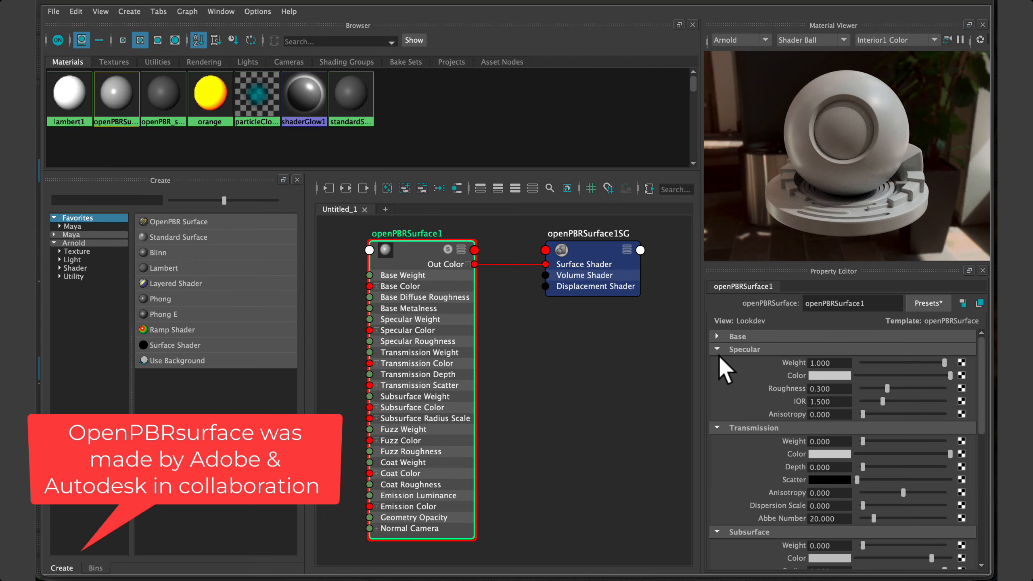
pyautogui.click(717, 350)
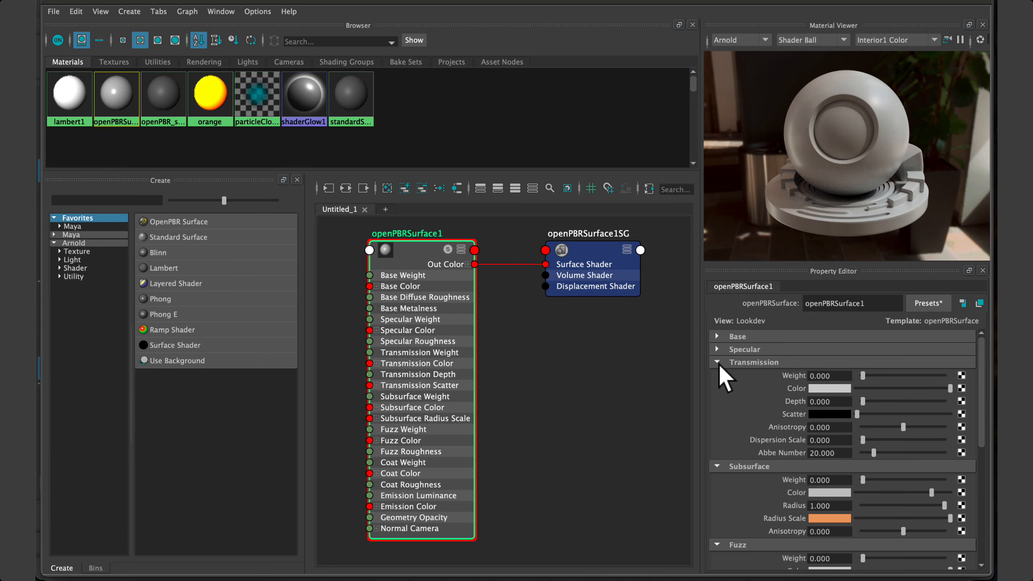
pyautogui.click(717, 362)
pyautogui.click(717, 375)
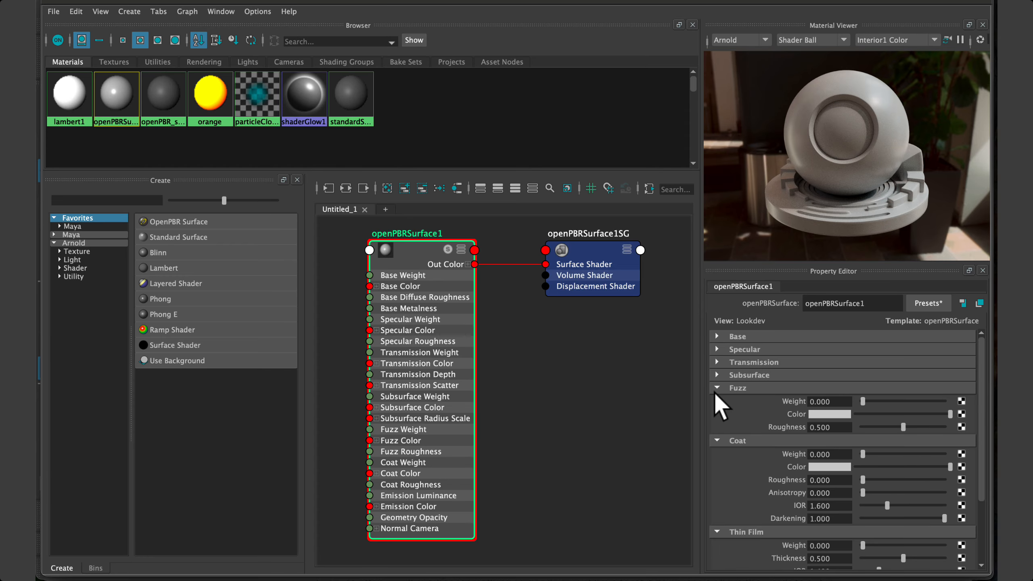
pyautogui.click(717, 388)
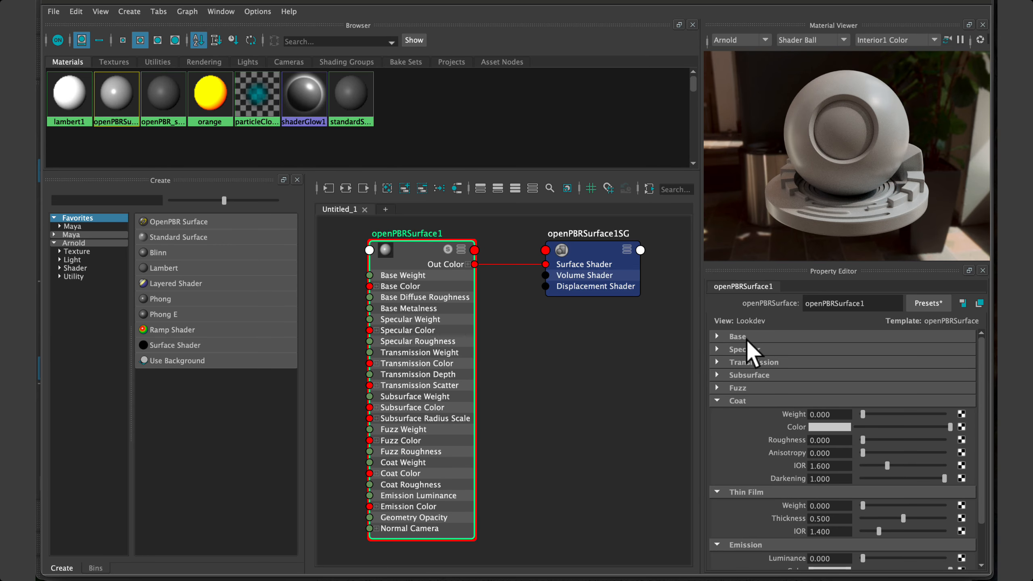
# Step: Sample a red of R 210, G 25, B 43 from the palette image as the base colour, keeping the base weight at 1
pyautogui.click(717, 336)
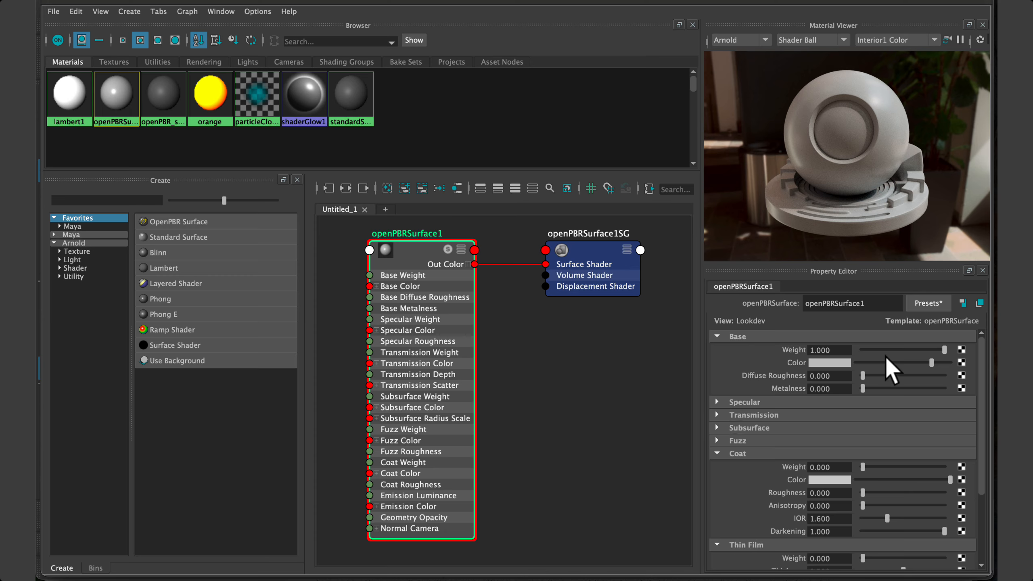
pyautogui.moveTo(829, 362)
pyautogui.mouseDown(button='middle')
pyautogui.moveTo(795, 361)
pyautogui.moveTo(800, 376)
pyautogui.moveTo(833, 370)
pyautogui.mouseUp(button='middle')
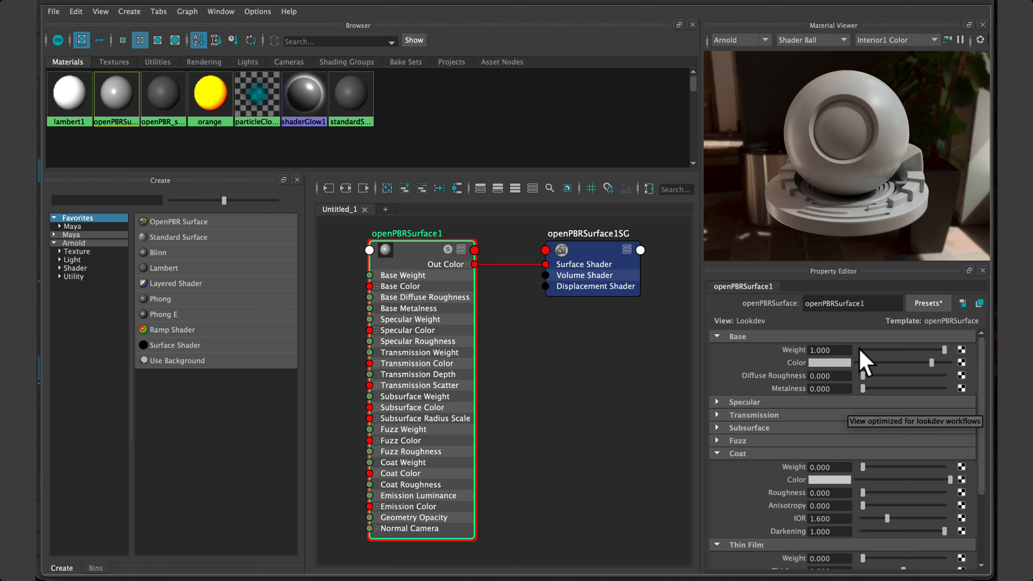
pyautogui.click(821, 361)
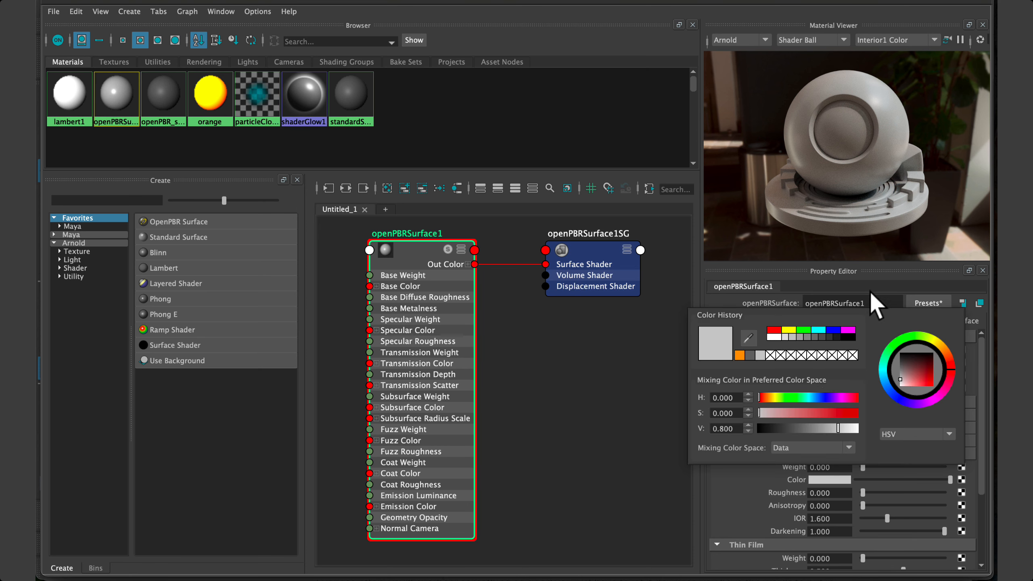
pyautogui.click(829, 363)
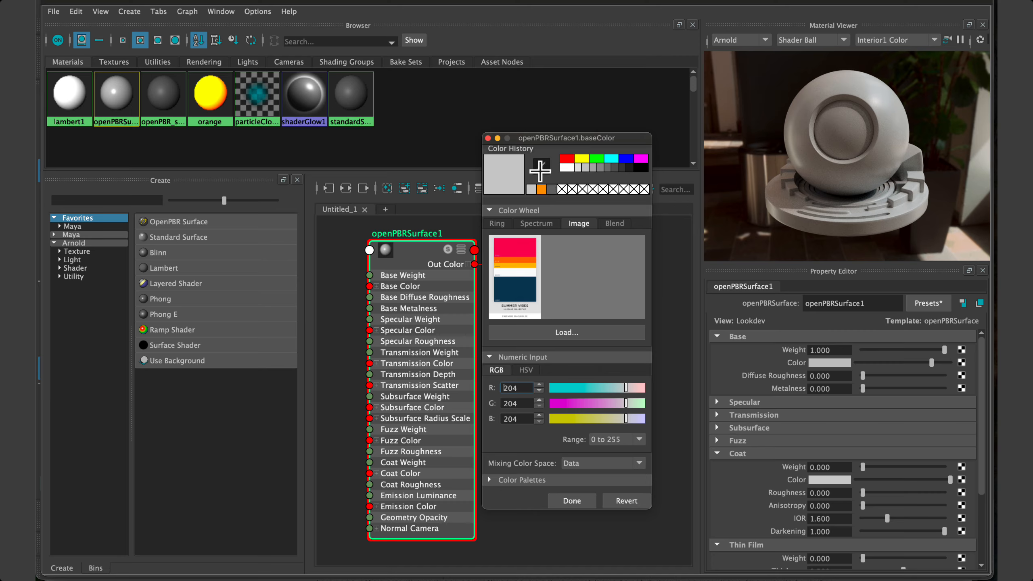
pyautogui.click(520, 245)
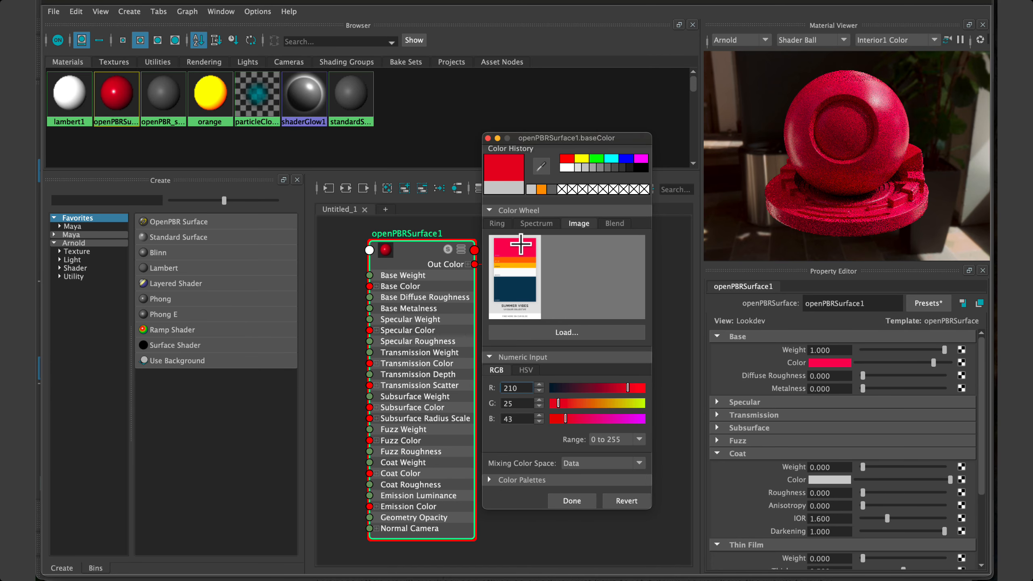
pyautogui.click(540, 166)
pyautogui.click(568, 502)
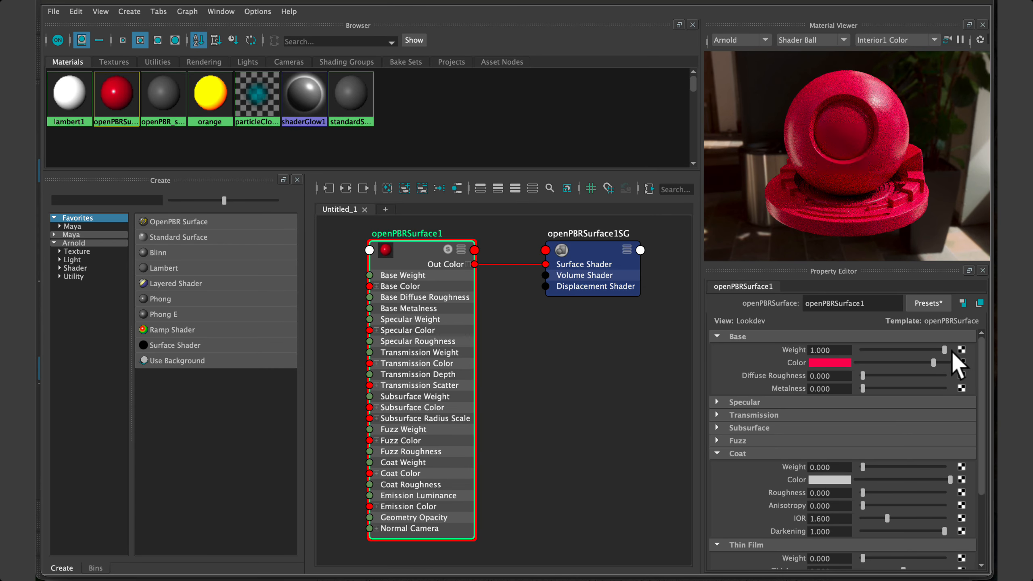
pyautogui.moveTo(944, 349)
pyautogui.mouseDown()
pyautogui.moveTo(856, 357)
pyautogui.moveTo(947, 351)
pyautogui.mouseUp()
pyautogui.click(717, 337)
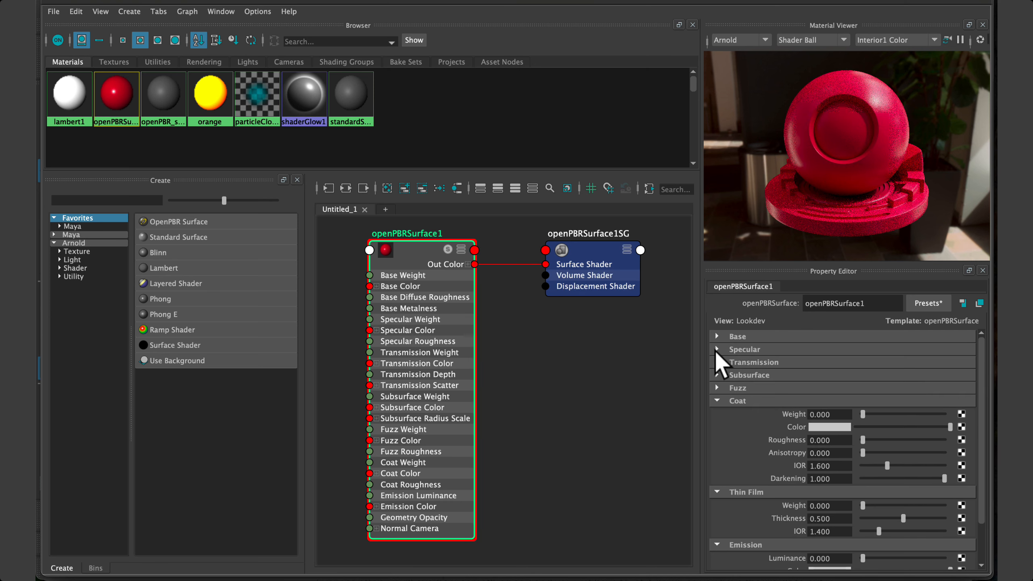
# Step: Set the OpenPBR material's specular weight to 0, trying a weight of 0.064 for comparison
pyautogui.click(716, 349)
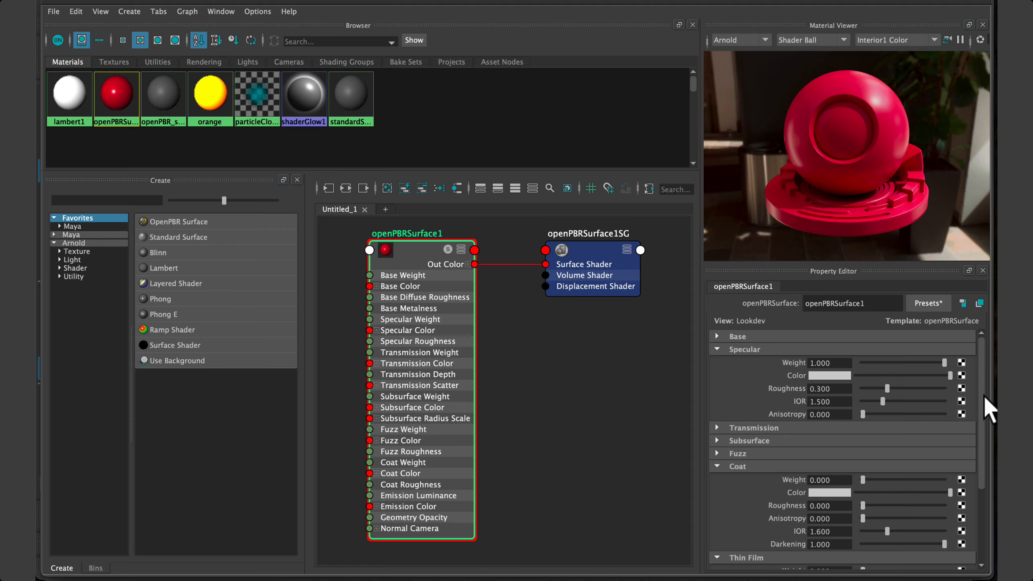
pyautogui.click(896, 361)
pyautogui.moveTo(896, 362); pyautogui.dragTo(828, 363)
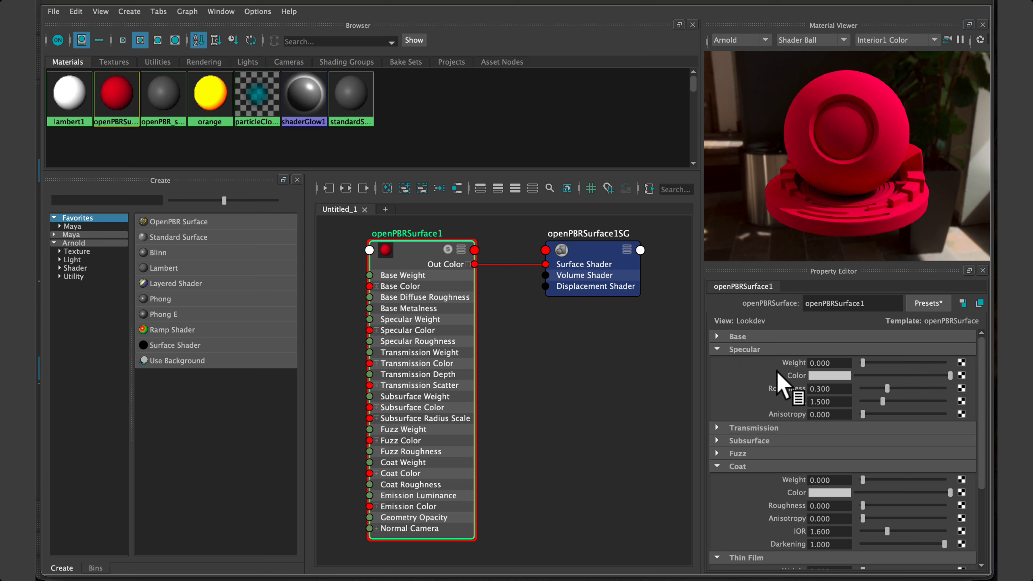
pyautogui.click(830, 362)
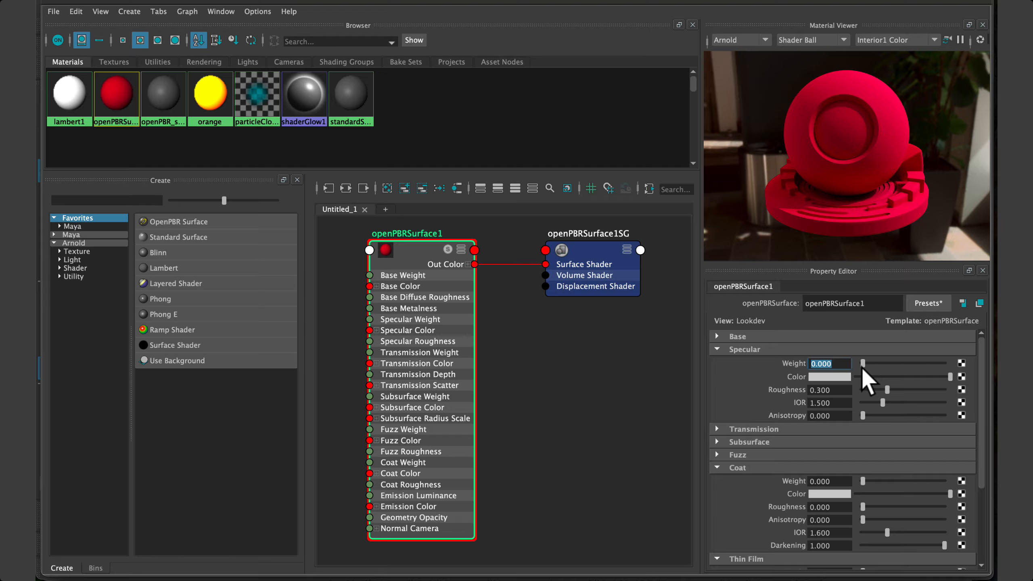
pyautogui.moveTo(862, 366); pyautogui.dragTo(868, 367)
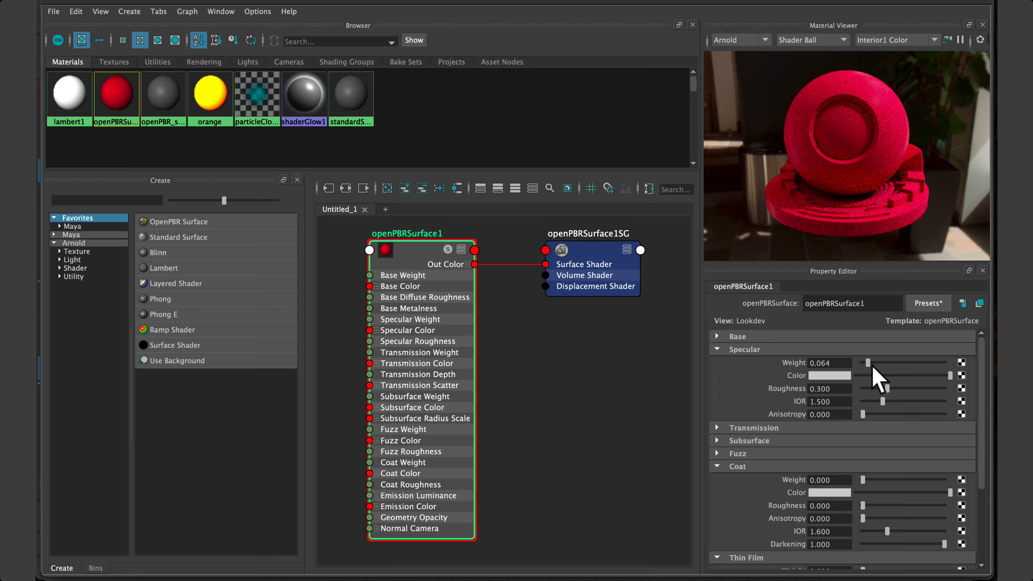
pyautogui.moveTo(871, 365); pyautogui.dragTo(846, 361)
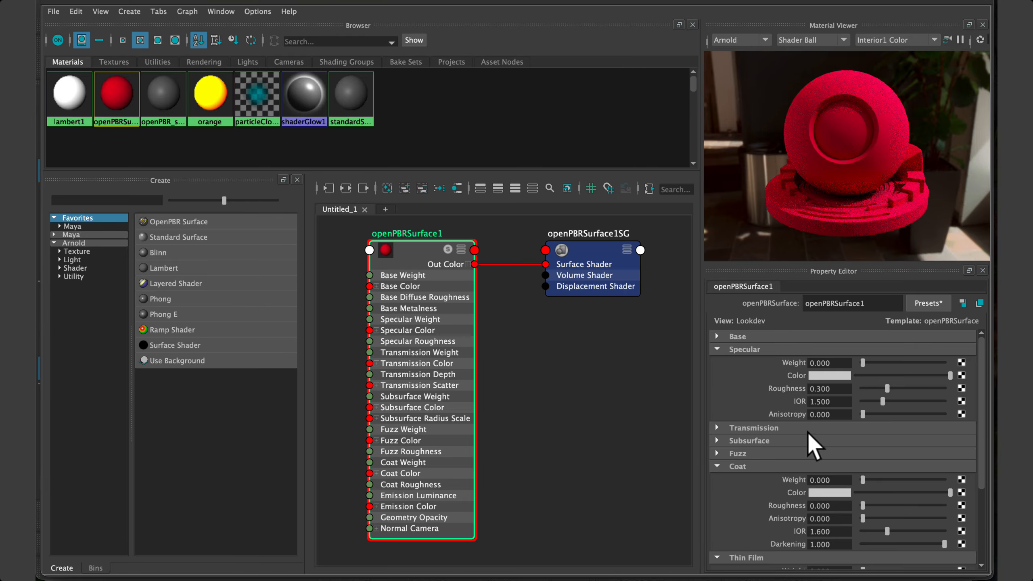
pyautogui.click(718, 350)
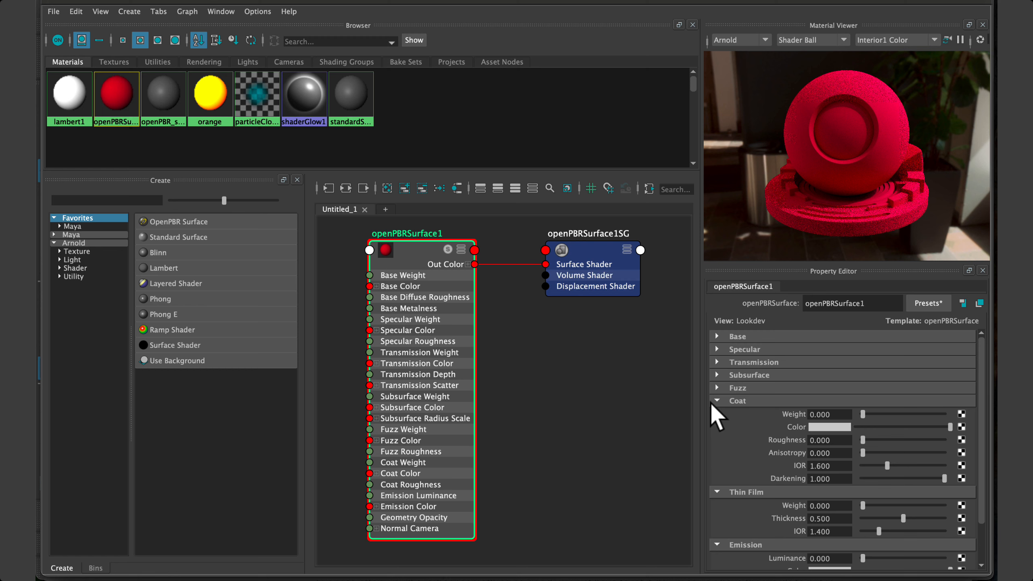
# Step: Try transmission weights of 0.648, 0 and 1 on the OpenPBR material
pyautogui.click(717, 361)
pyautogui.moveTo(863, 375); pyautogui.dragTo(915, 375)
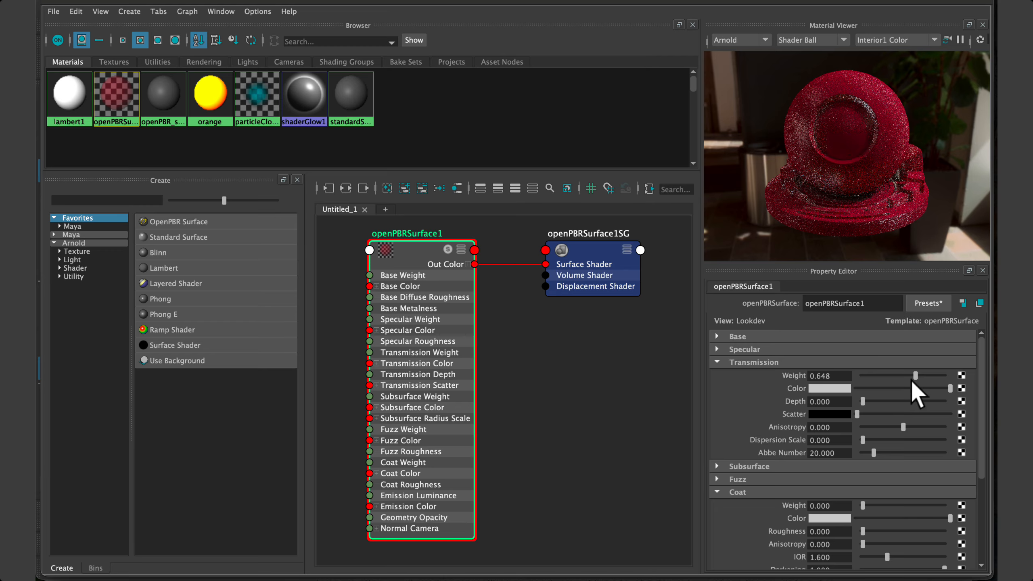
pyautogui.moveTo(915, 375); pyautogui.dragTo(841, 386)
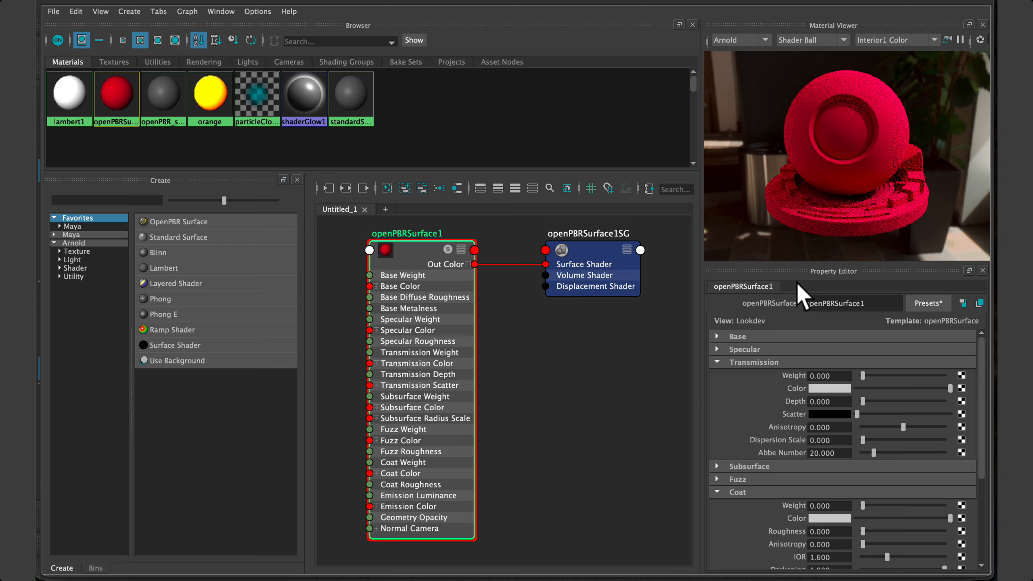
pyautogui.moveTo(865, 385); pyautogui.dragTo(933, 380)
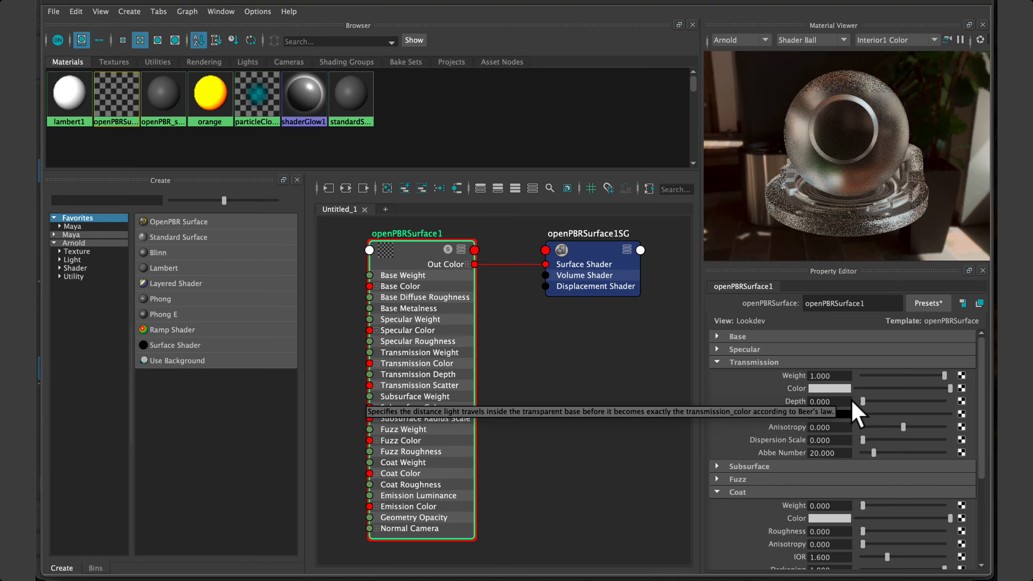
# Step: Set the transmission colour to the orange from the colour history and reduce the transmission weight to 0
pyautogui.click(847, 389)
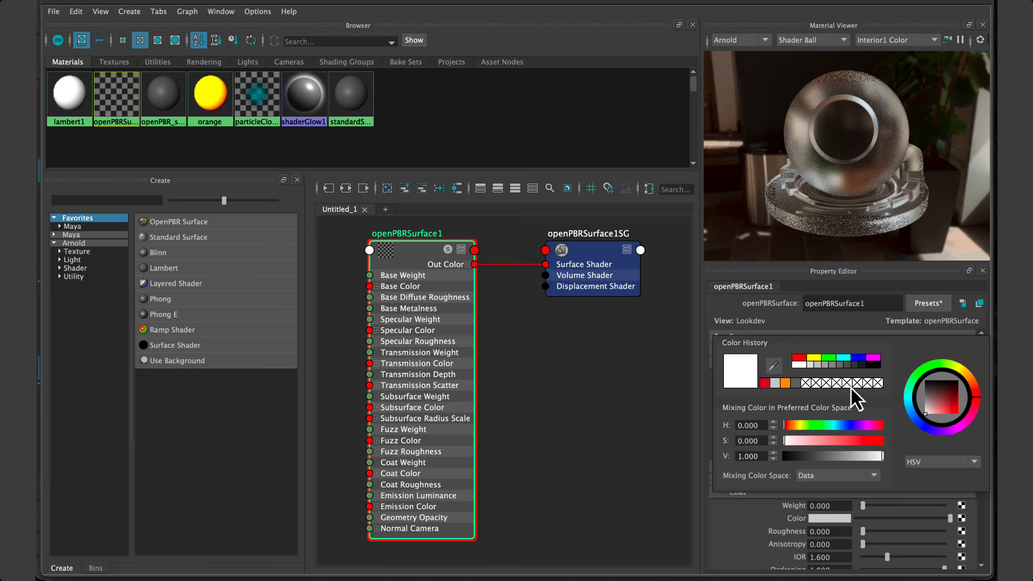
pyautogui.click(784, 383)
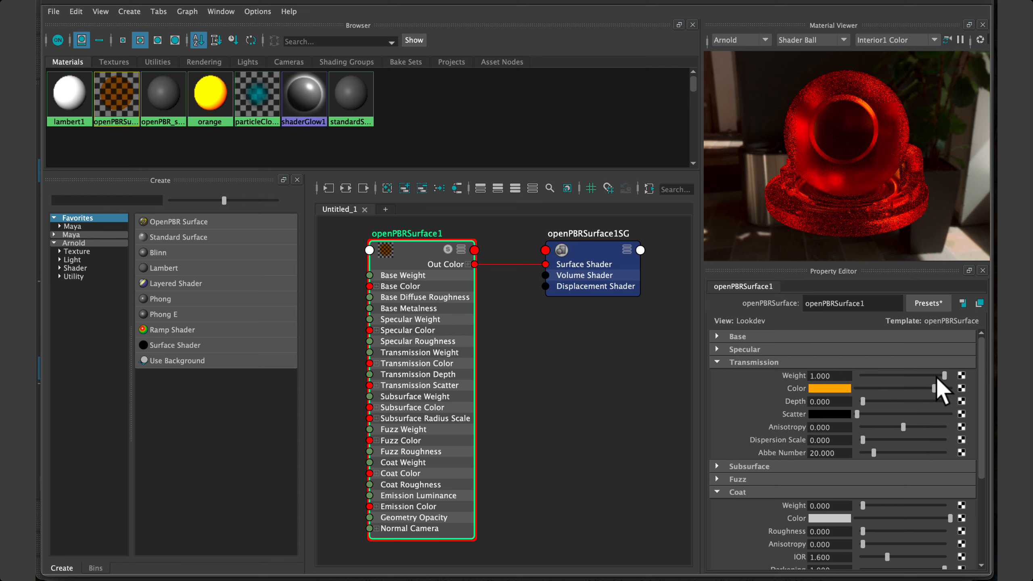
pyautogui.moveTo(936, 376); pyautogui.dragTo(940, 376)
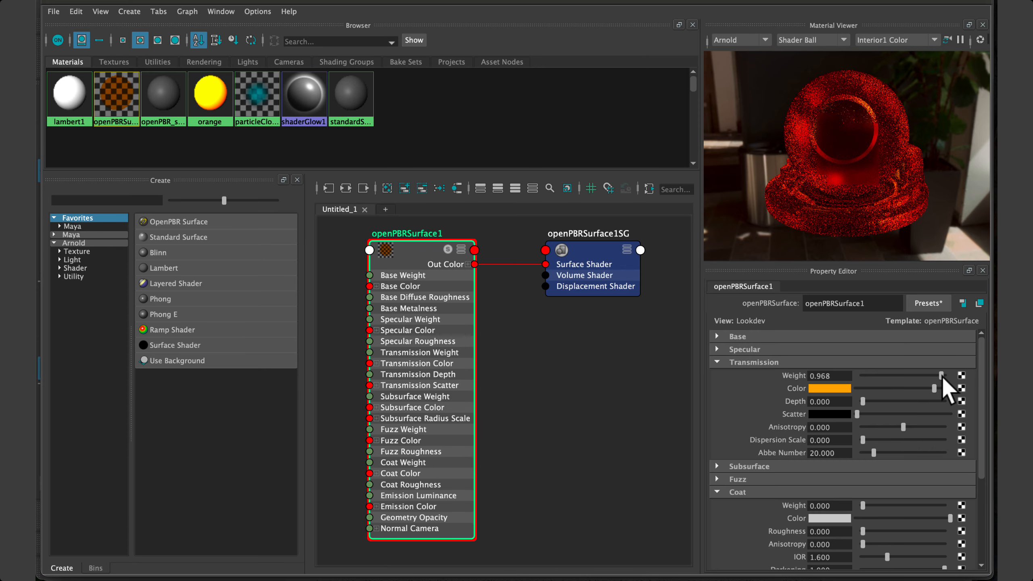
pyautogui.moveTo(942, 376); pyautogui.dragTo(851, 379)
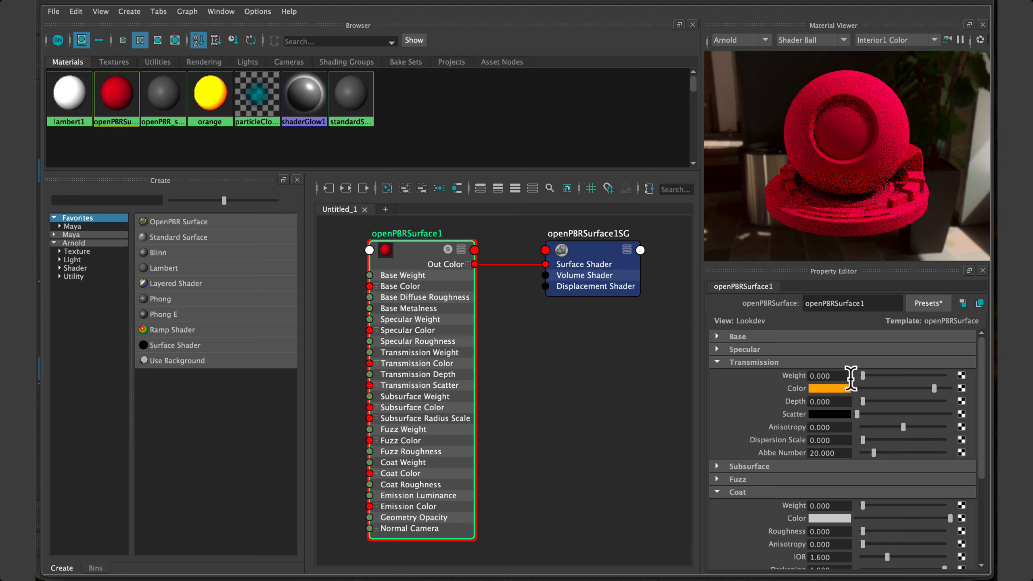
pyautogui.click(717, 362)
# Step: Set the material's subsurface weight to 0.224 and its subsurface colour to the preset yellow
pyautogui.click(716, 376)
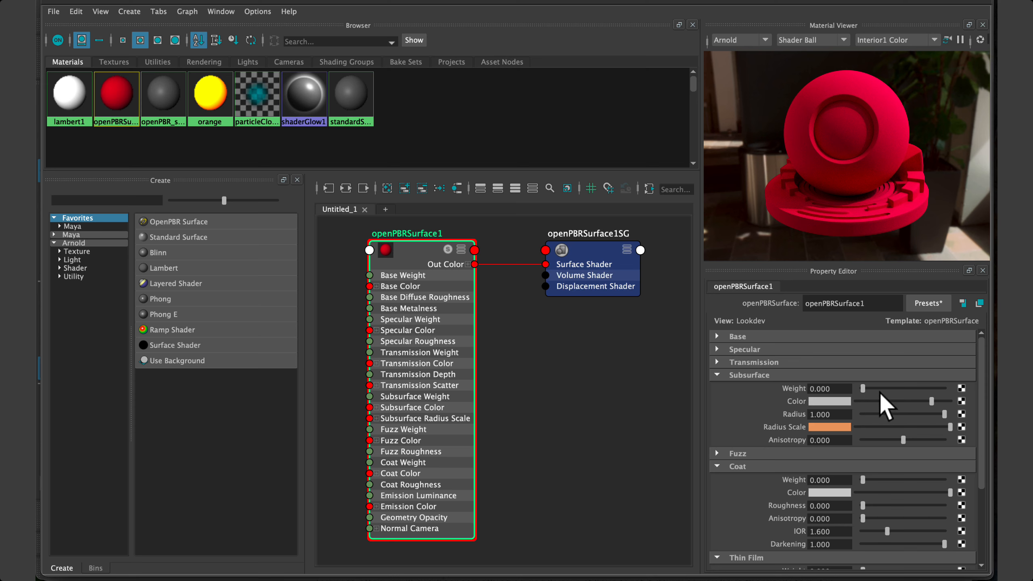
pyautogui.moveTo(863, 388); pyautogui.dragTo(881, 388)
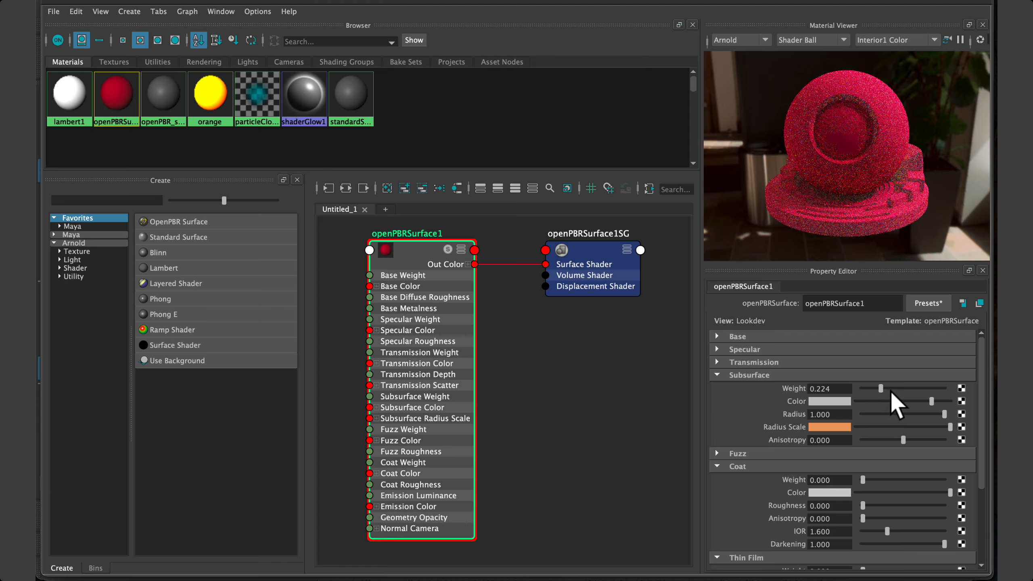
pyautogui.click(838, 403)
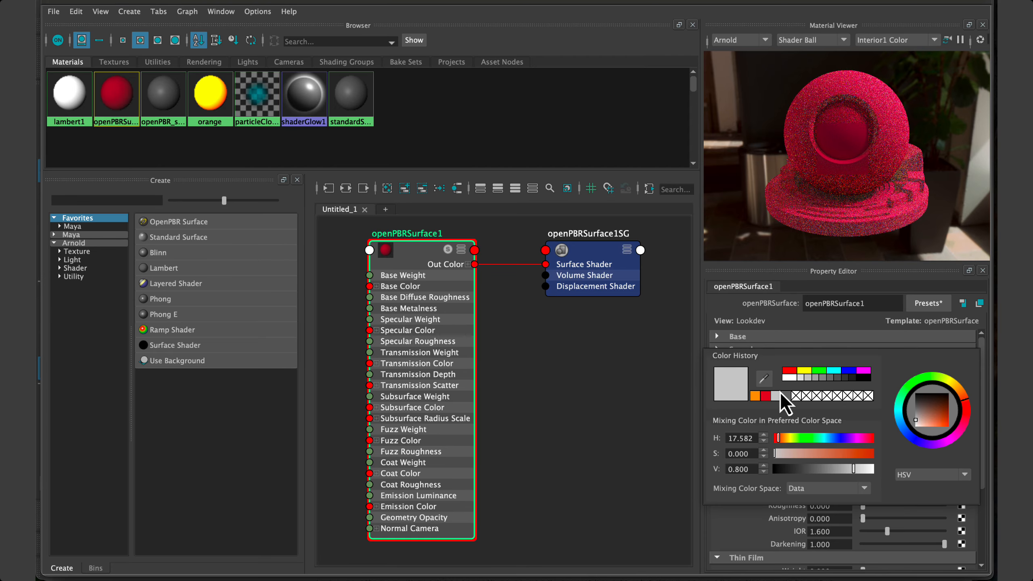
pyautogui.click(805, 370)
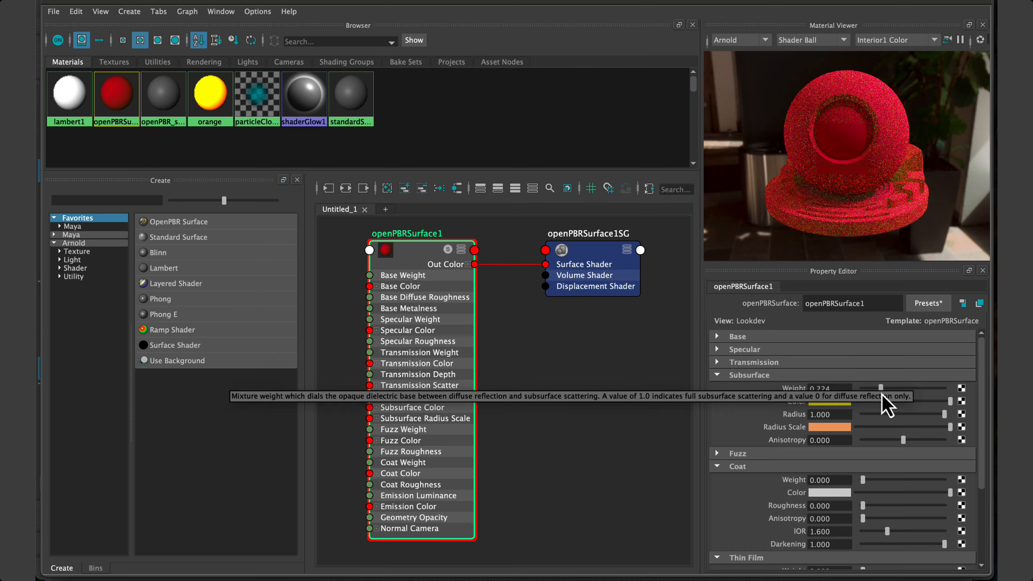
# Step: Reset the OpenPBR material's subsurface weight to 0, and try a fuzz weight of 1 before returning it to 0
pyautogui.moveTo(880, 389); pyautogui.dragTo(853, 404)
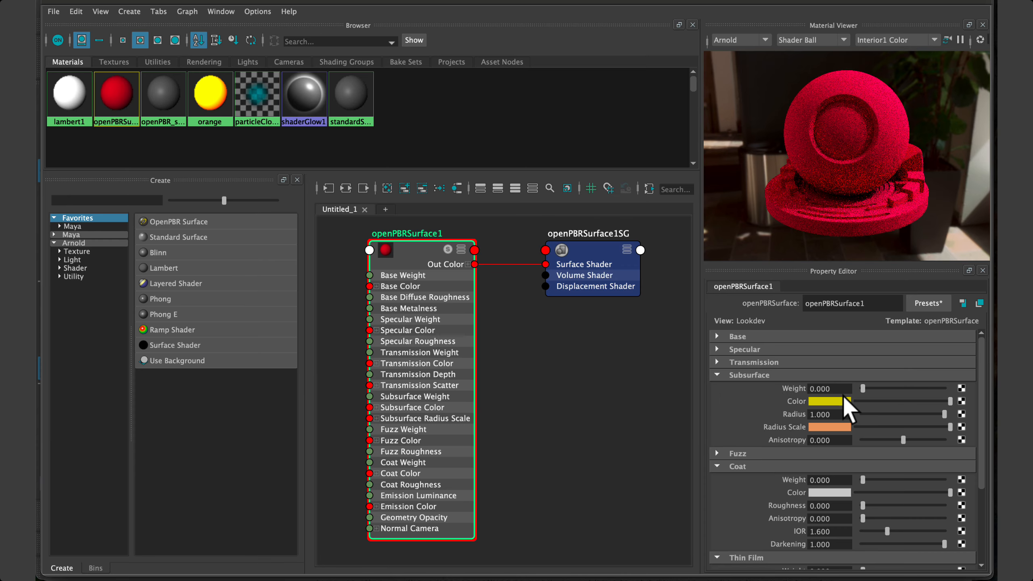
pyautogui.click(717, 374)
pyautogui.click(719, 388)
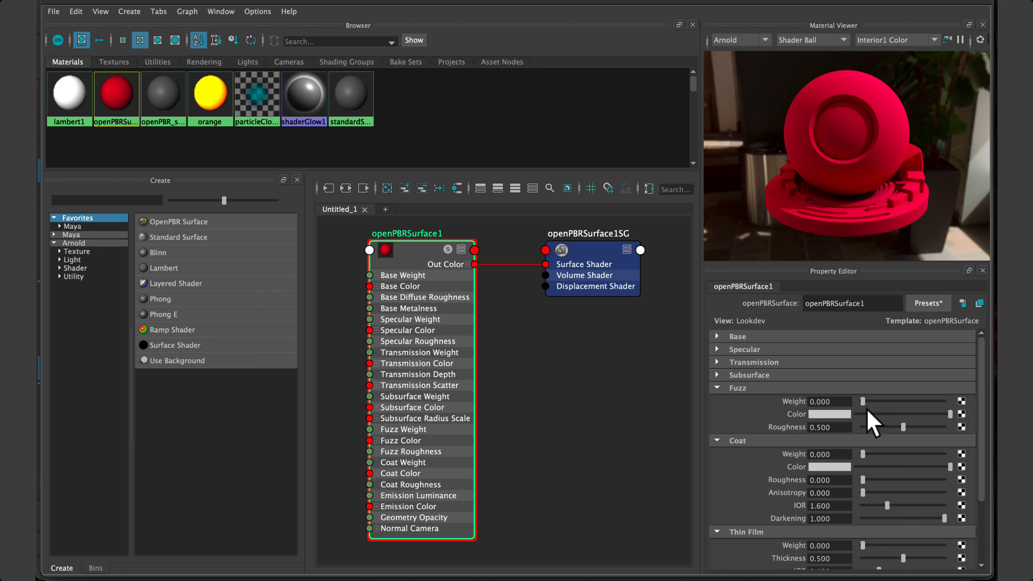
pyautogui.moveTo(864, 402); pyautogui.dragTo(920, 402)
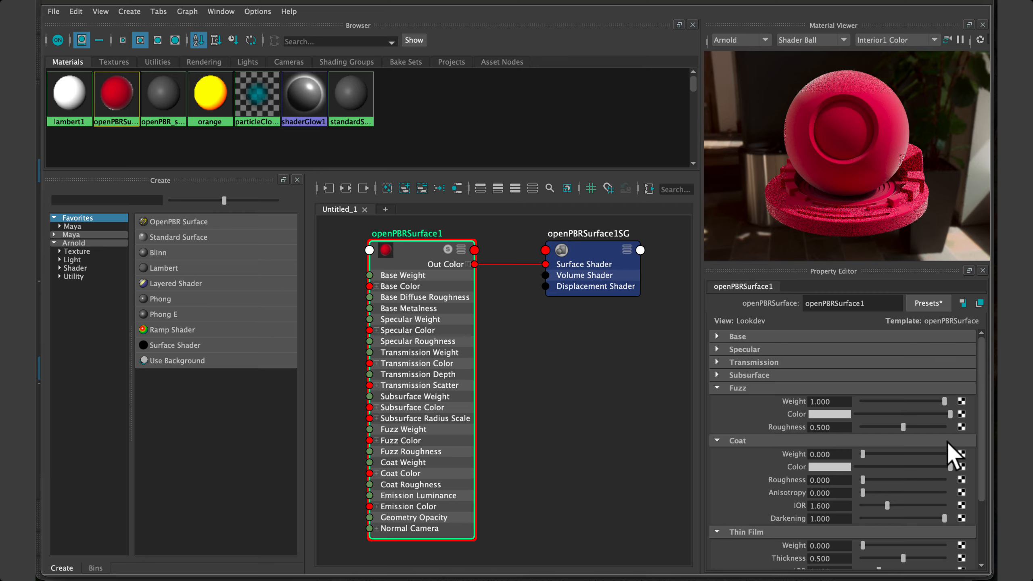
pyautogui.moveTo(936, 401); pyautogui.dragTo(812, 397)
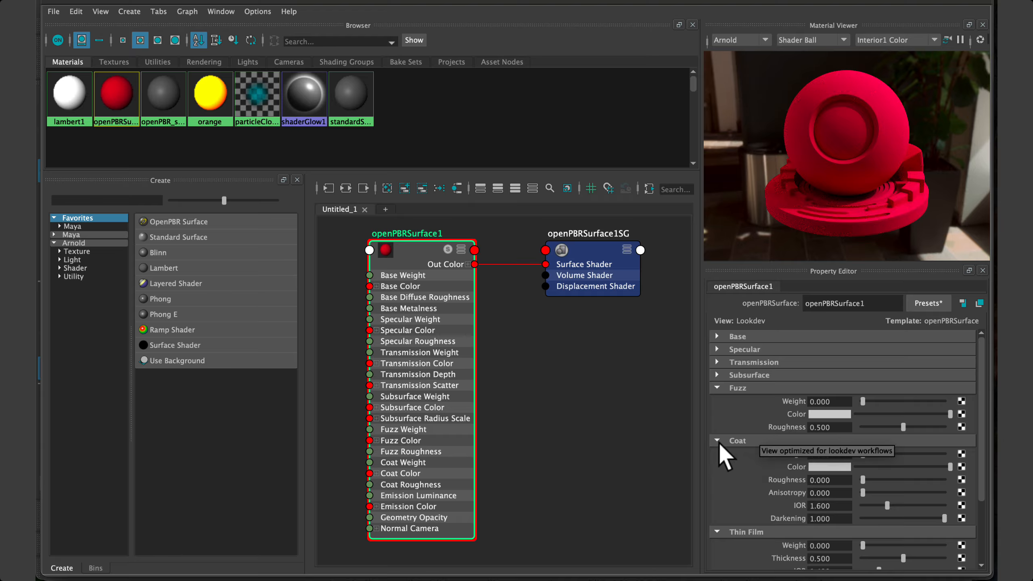
# Step: Try adjusting the material's emission luminance and specular weight, returning both to 0
pyautogui.scroll(-3, 732, 464)
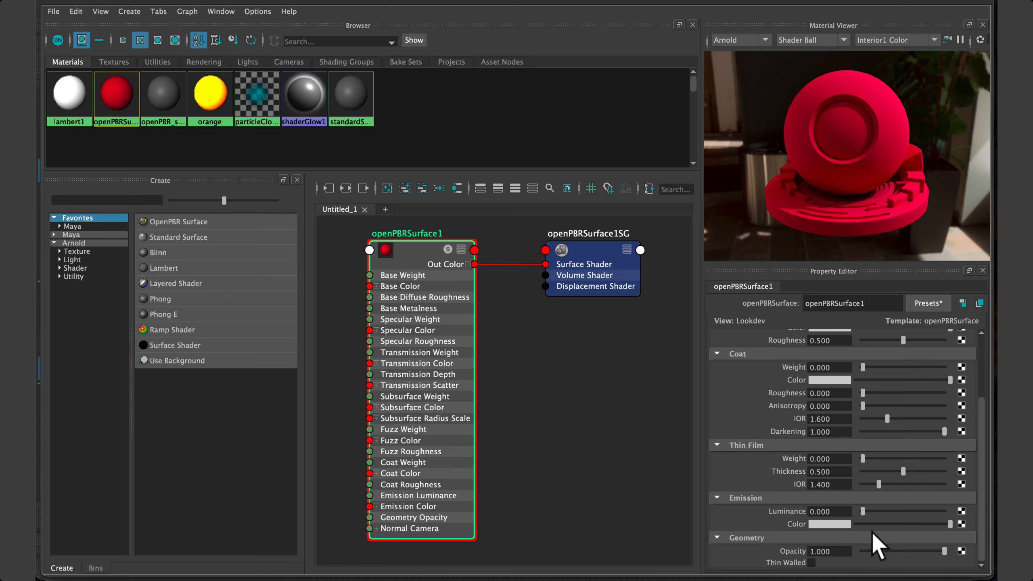
pyautogui.moveTo(866, 512)
pyautogui.mouseDown()
pyautogui.moveTo(889, 514)
pyautogui.moveTo(863, 514)
pyautogui.mouseUp()
pyautogui.scroll(3, 778, 459)
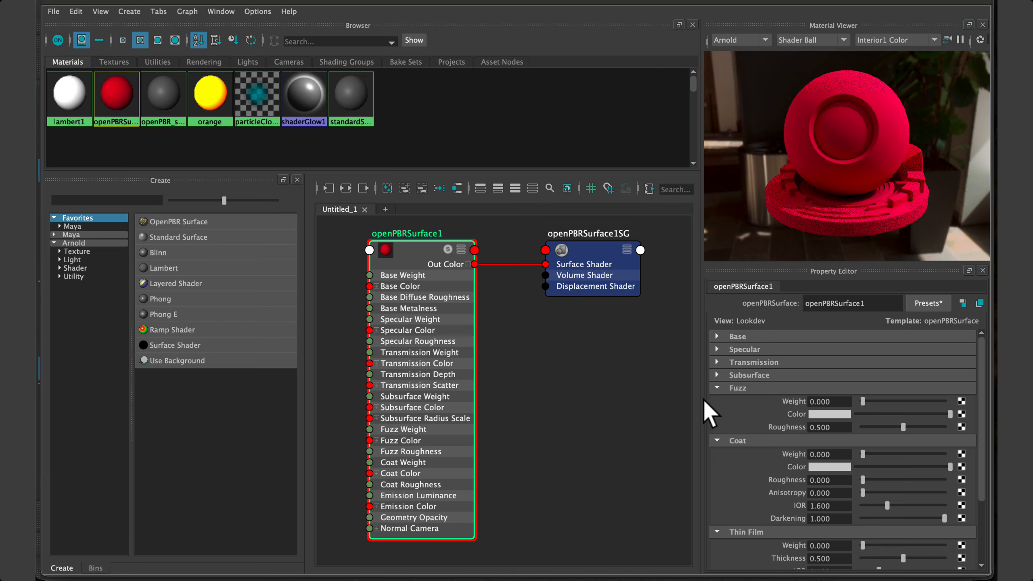
pyautogui.click(718, 387)
pyautogui.click(718, 338)
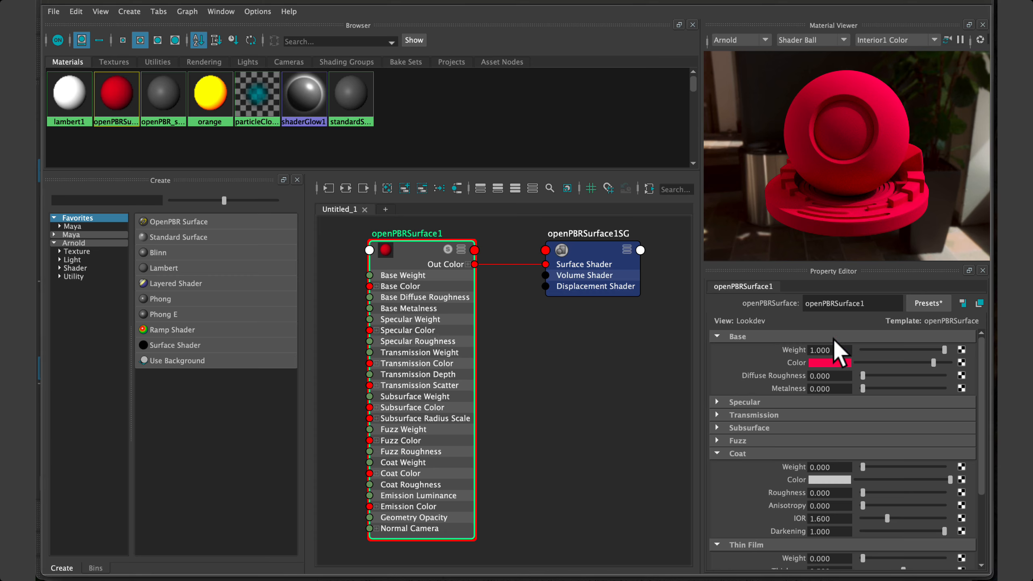
pyautogui.click(717, 403)
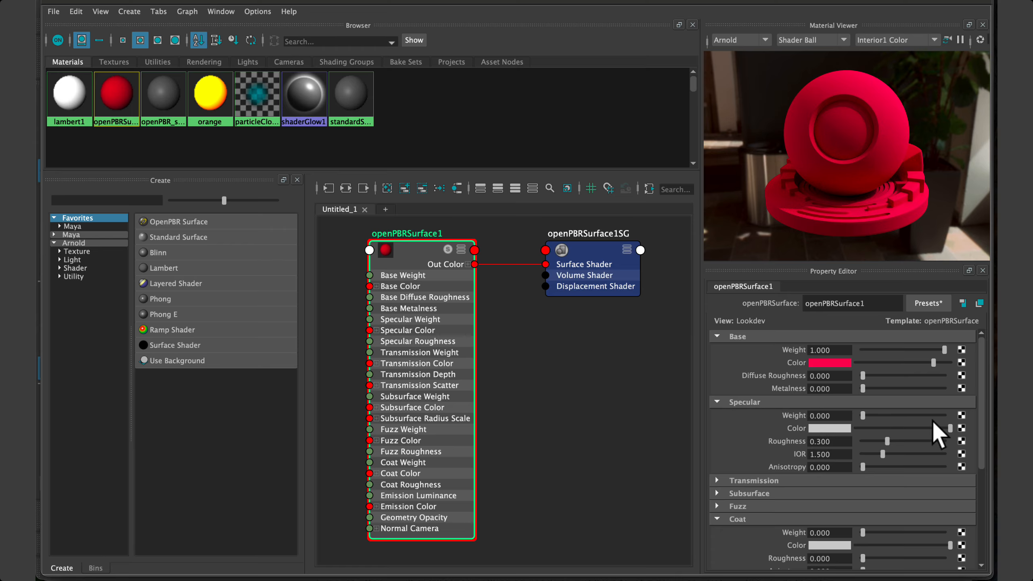
pyautogui.moveTo(864, 418)
pyautogui.mouseDown()
pyautogui.moveTo(931, 423)
pyautogui.moveTo(860, 422)
pyautogui.mouseUp()
# Step: Rename the OpenPBR material as red
pyautogui.click(893, 298)
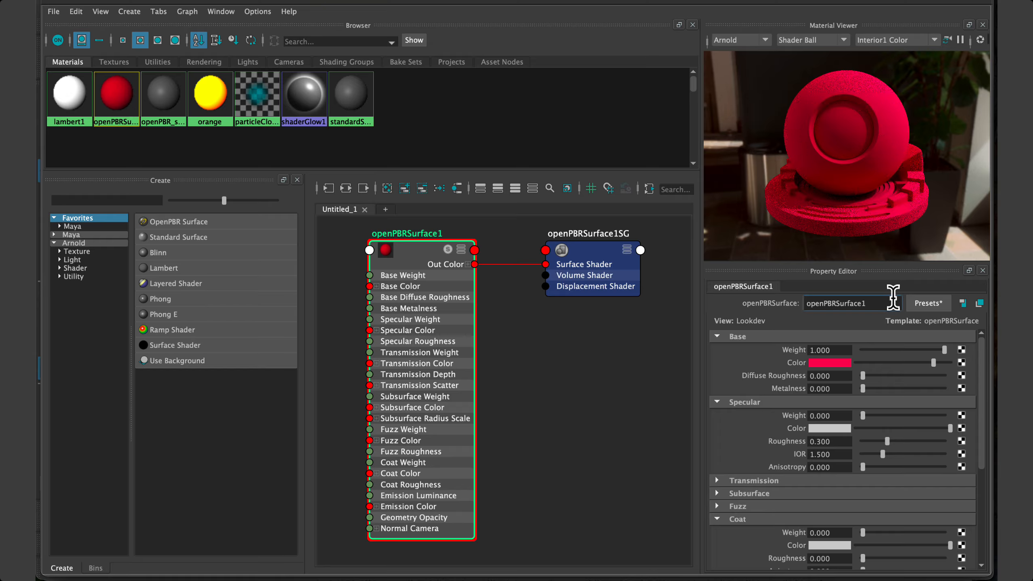
pyautogui.moveTo(892, 297); pyautogui.dragTo(739, 281)
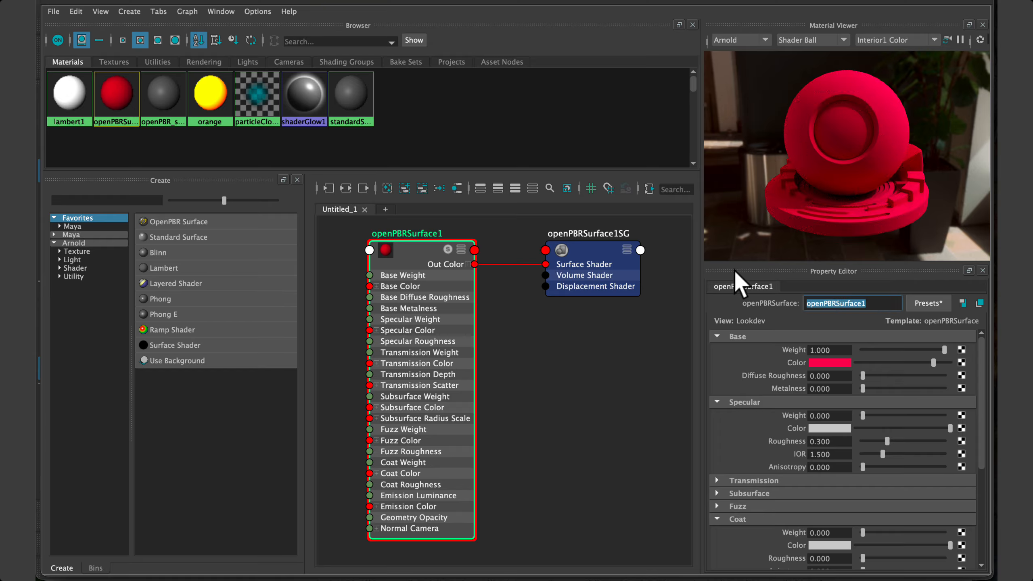
pyautogui.write('red')
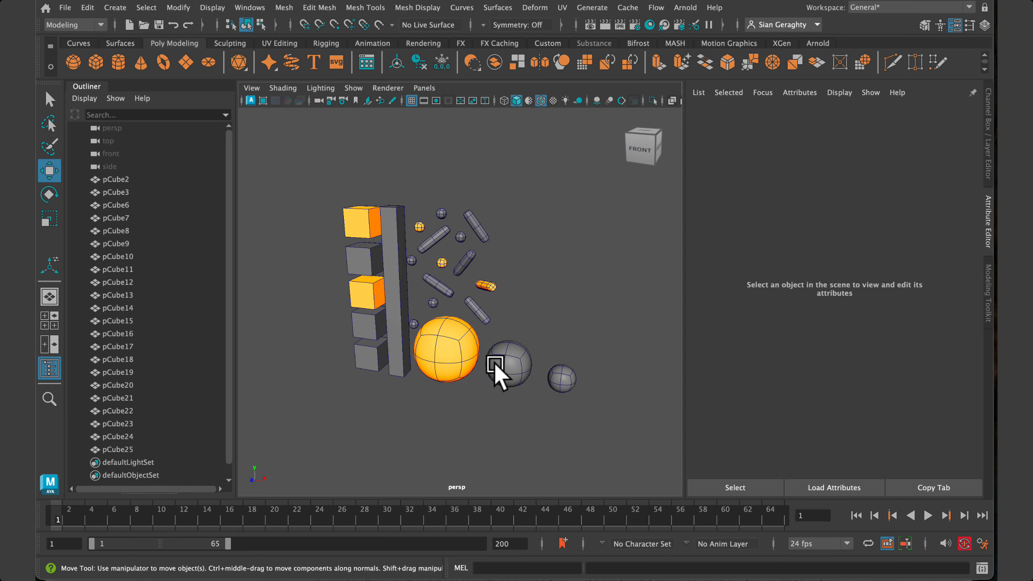
# Step: Assign the existing red material to the medium sphere, the fourth cube down, the upper-left rod and the small sphere above the big orange one
pyautogui.click(505, 365)
pyautogui.scroll(3, 407, 352)
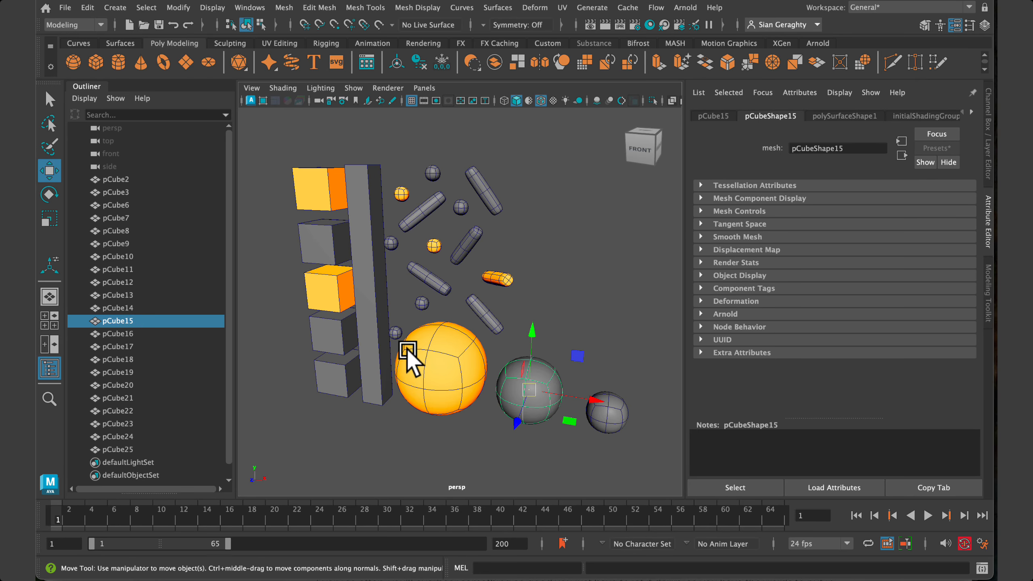
pyautogui.keyDown('shift'); pyautogui.click(329, 349); pyautogui.keyUp('shift')
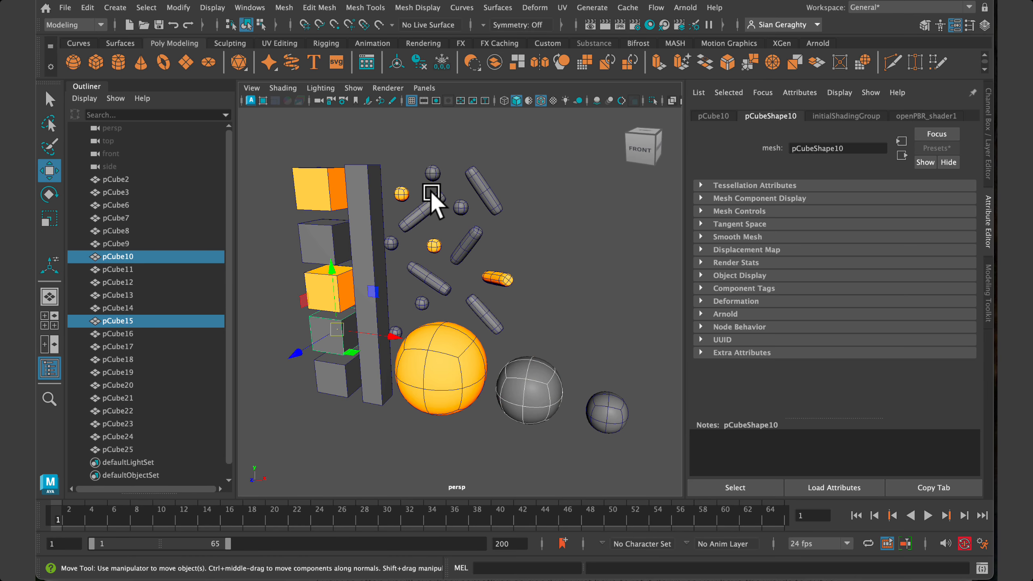
pyautogui.keyDown('shift'); pyautogui.click(432, 203); pyautogui.keyUp('shift')
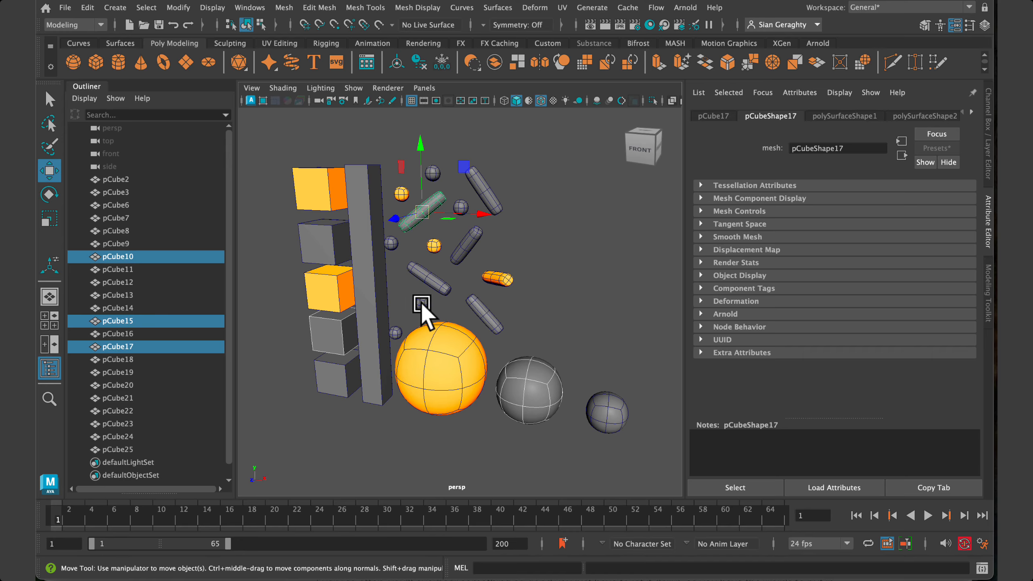
pyautogui.keyDown('shift'); pyautogui.click(420, 305); pyautogui.keyUp('shift')
pyautogui.keyDown('shift'); pyautogui.click(489, 192); pyautogui.keyUp('shift')
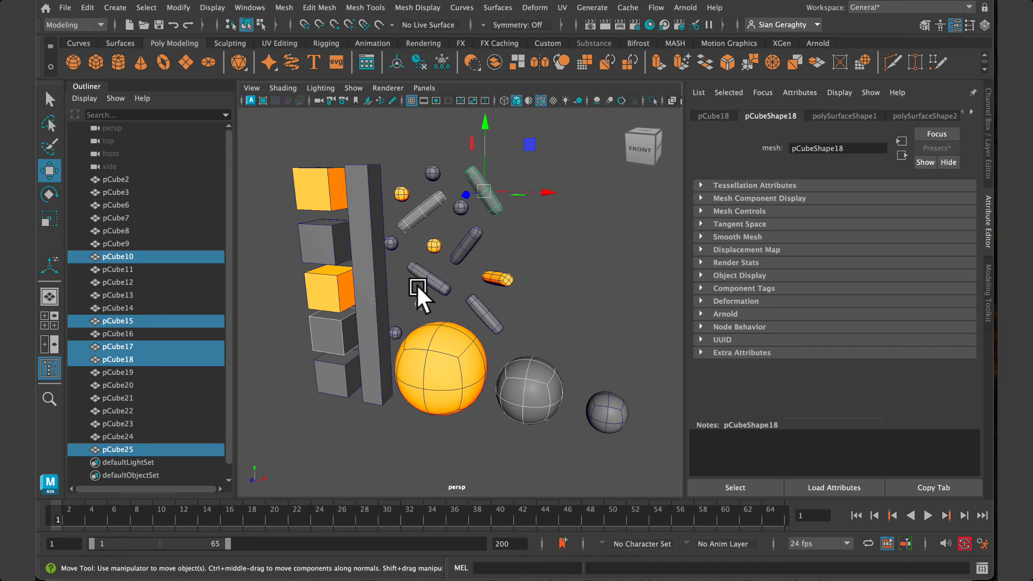
pyautogui.keyDown('shift'); pyautogui.click(496, 209); pyautogui.keyUp('shift')
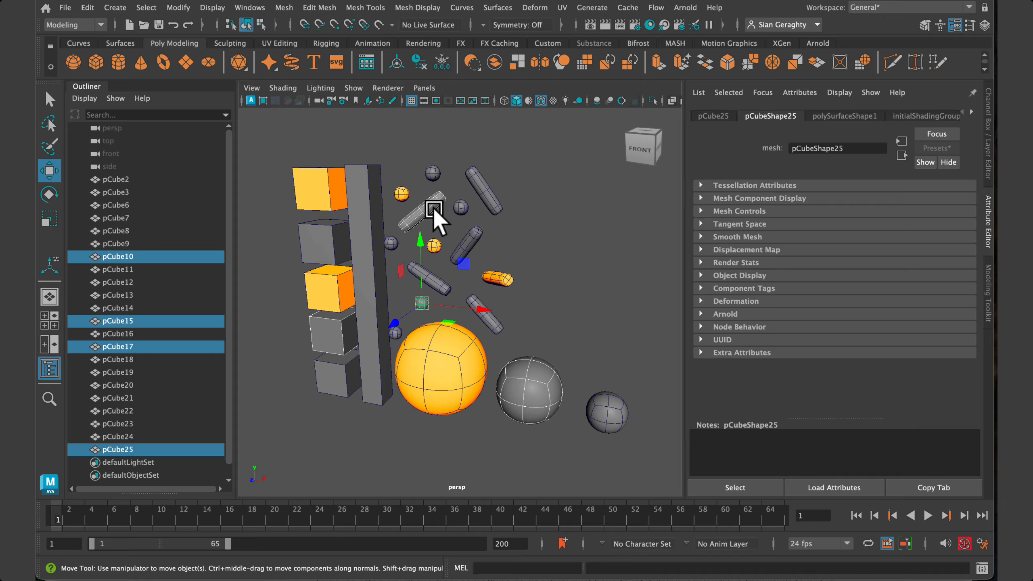
pyautogui.rightClick(422, 121)
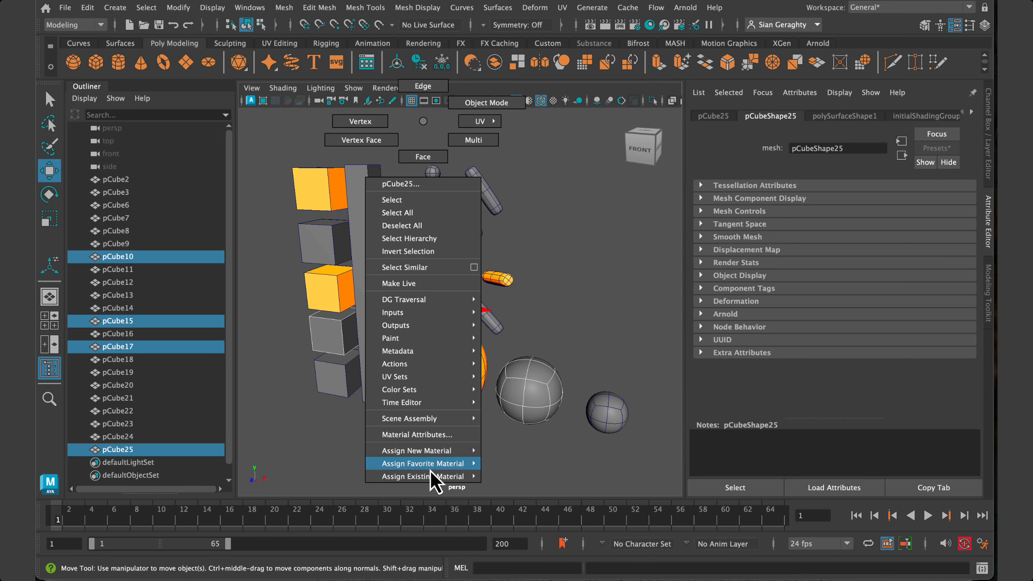
pyautogui.moveTo(431, 479)
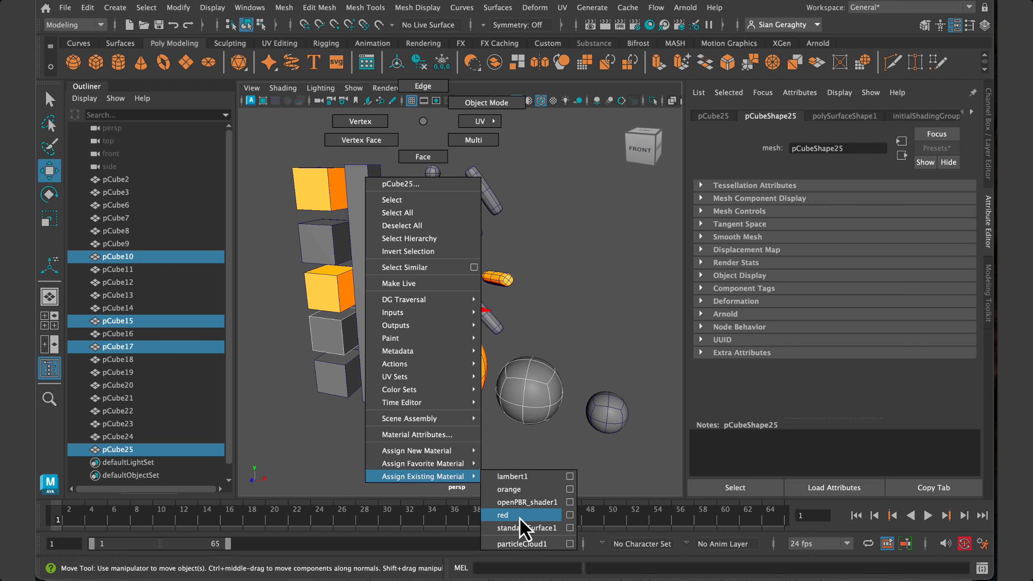
pyautogui.click(504, 515)
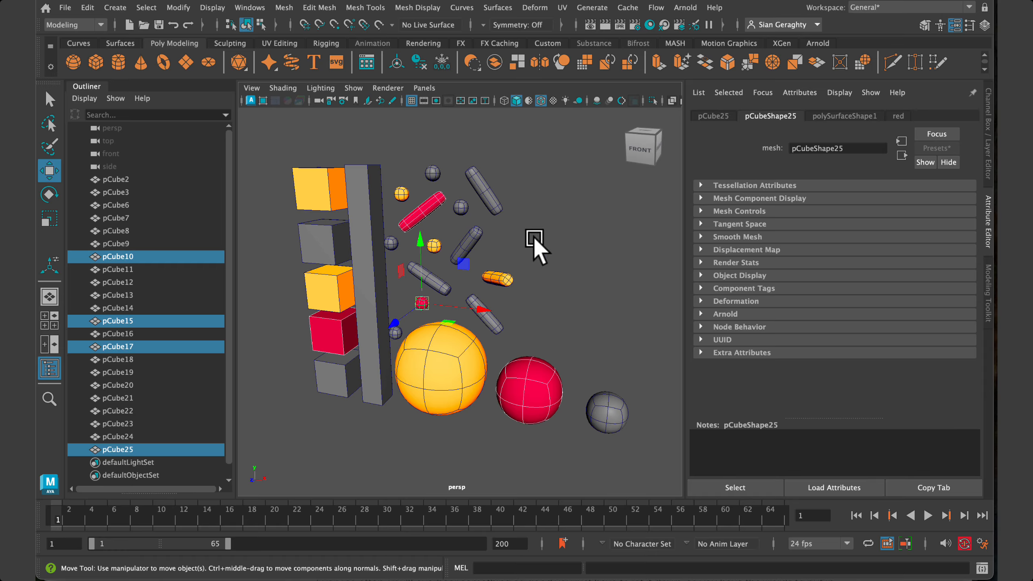
# Step: Preview the scene with the default material, restore the assigned materials and clear the selection
pyautogui.click(528, 101)
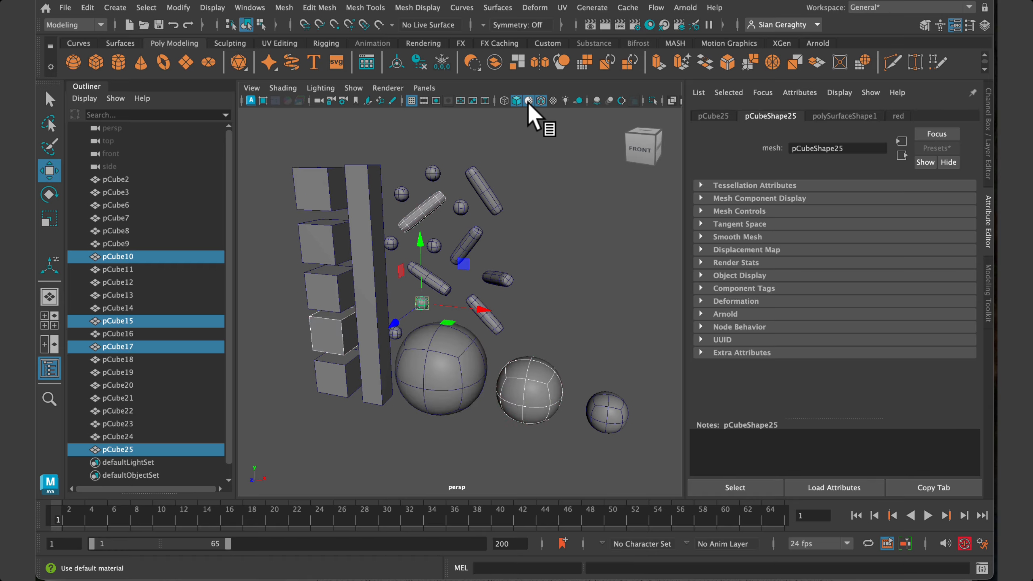
pyautogui.click(528, 102)
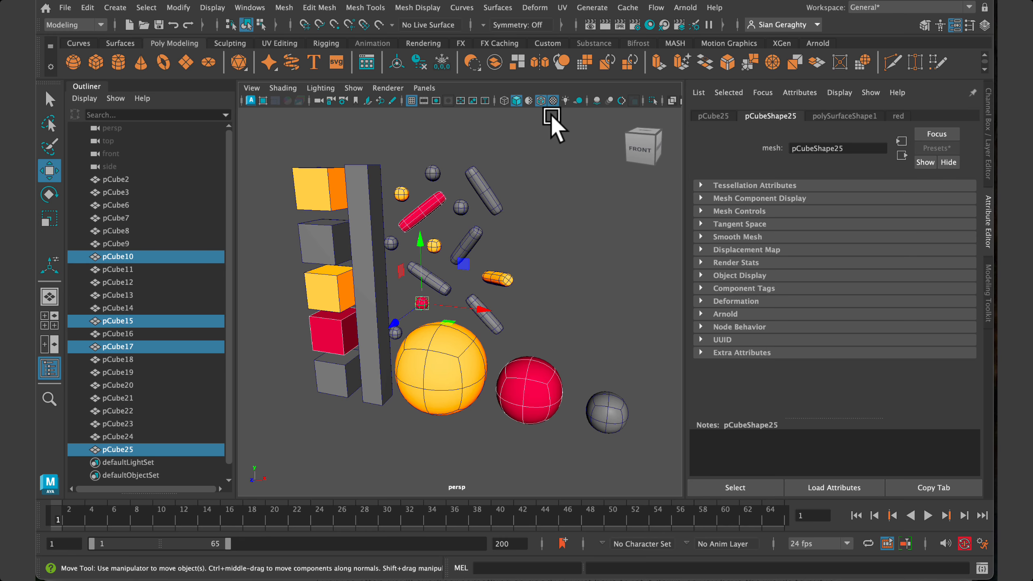
pyautogui.click(570, 265)
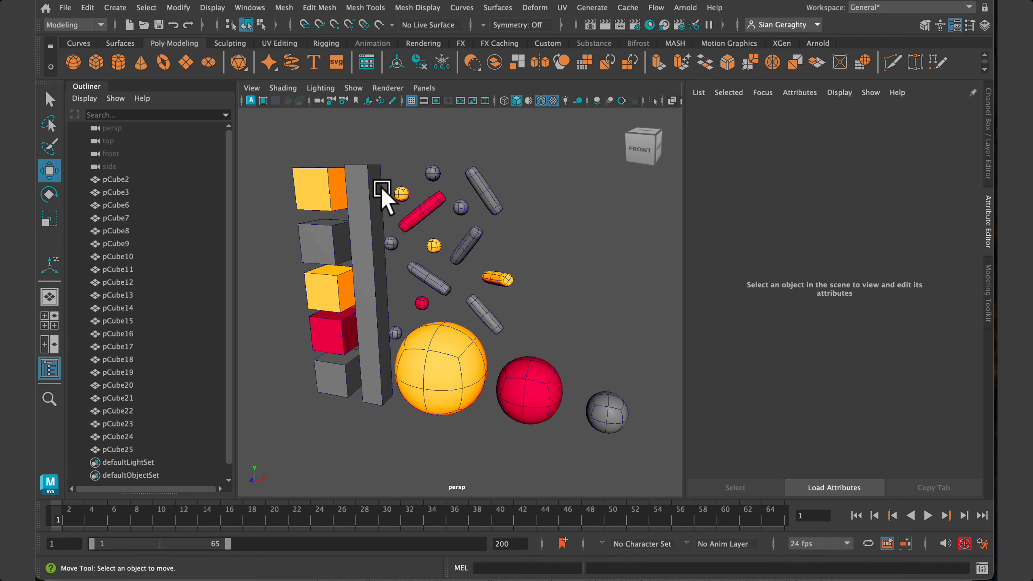
# Step: Assign a new OpenPBR Surface material to the tall pillar beside the cubes
pyautogui.click(362, 190)
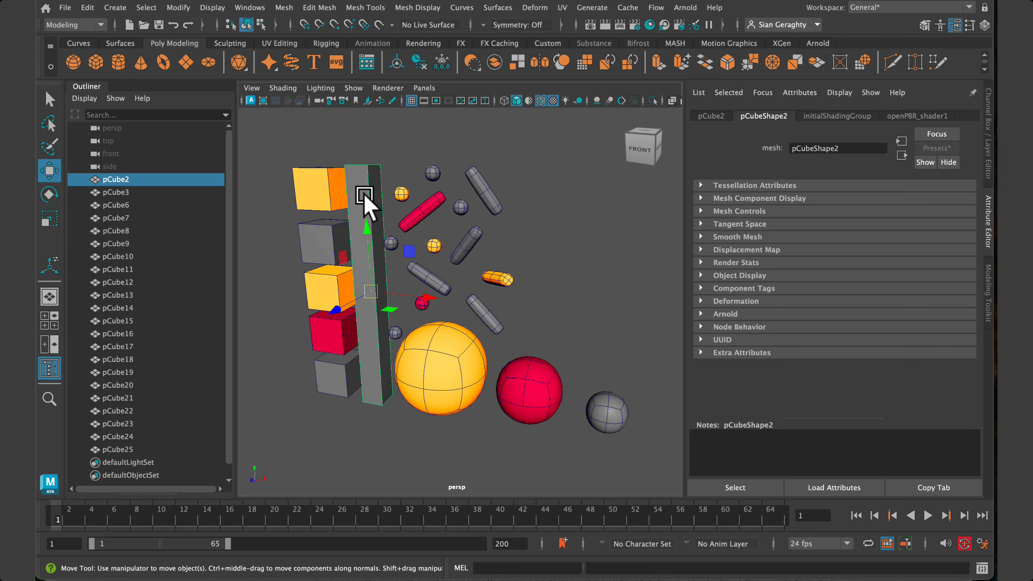
pyautogui.rightClick(415, 122)
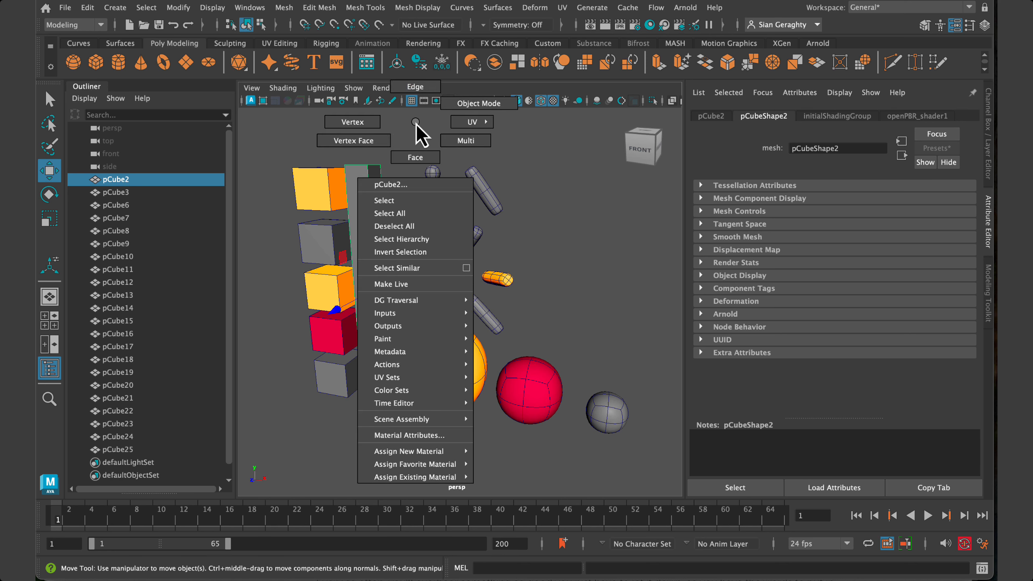
pyautogui.moveTo(415, 452)
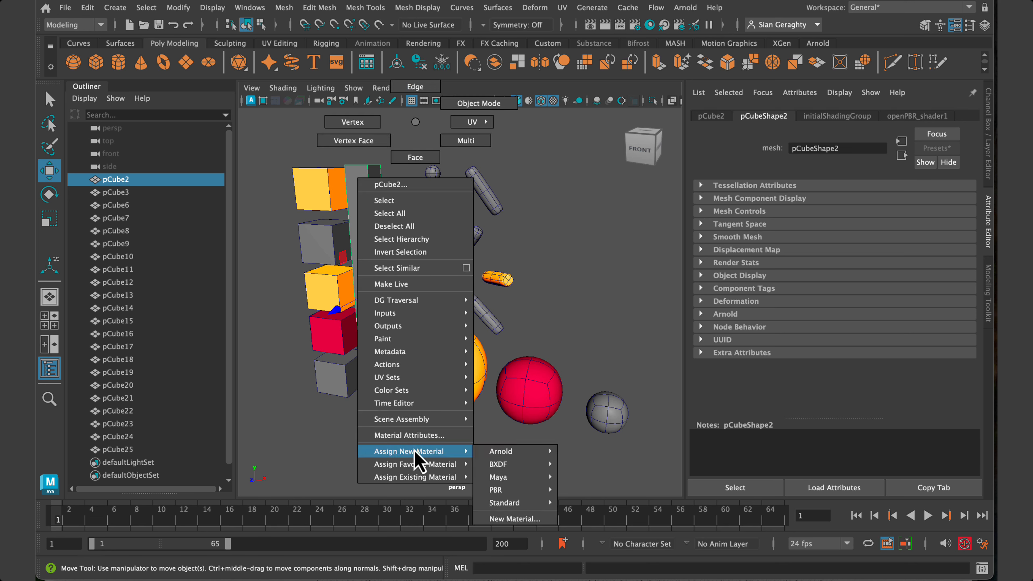
pyautogui.moveTo(499, 453)
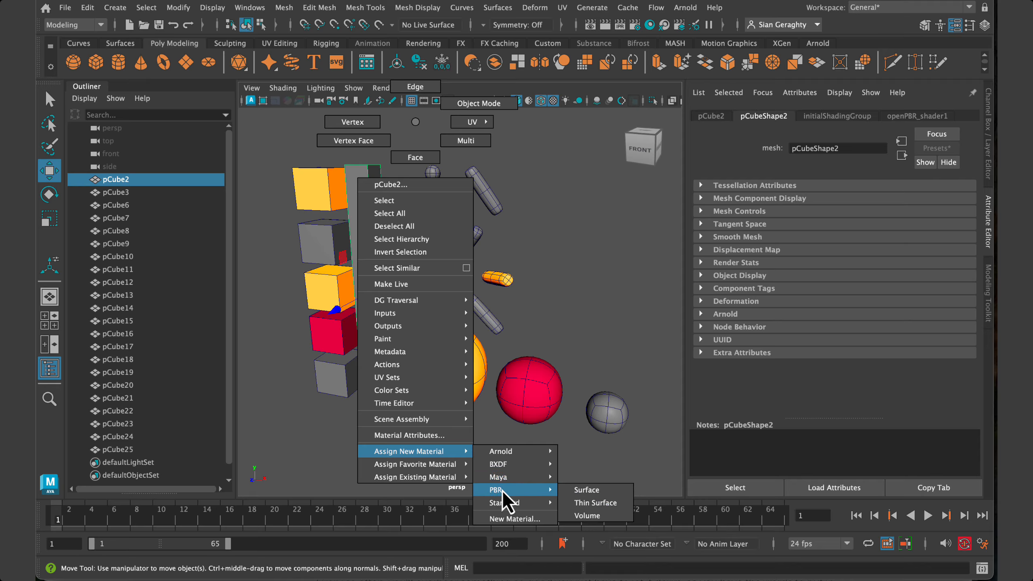
pyautogui.moveTo(501, 504)
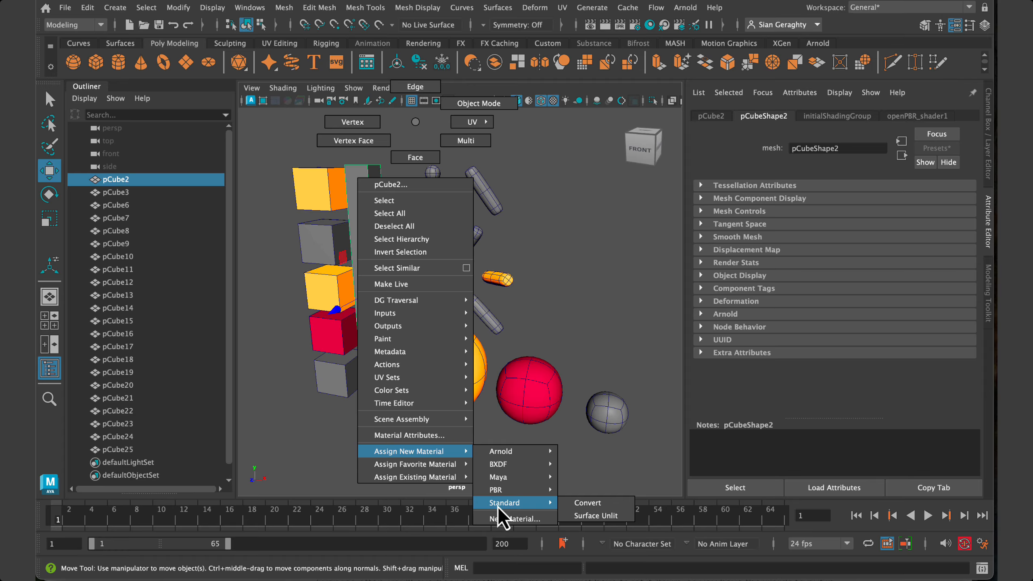
pyautogui.moveTo(505, 480)
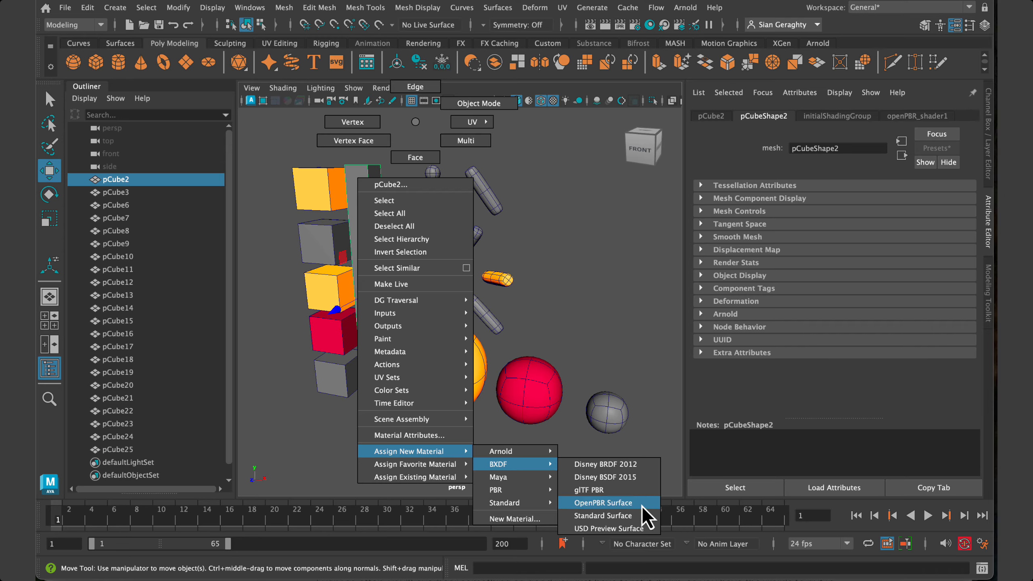
pyautogui.click(525, 520)
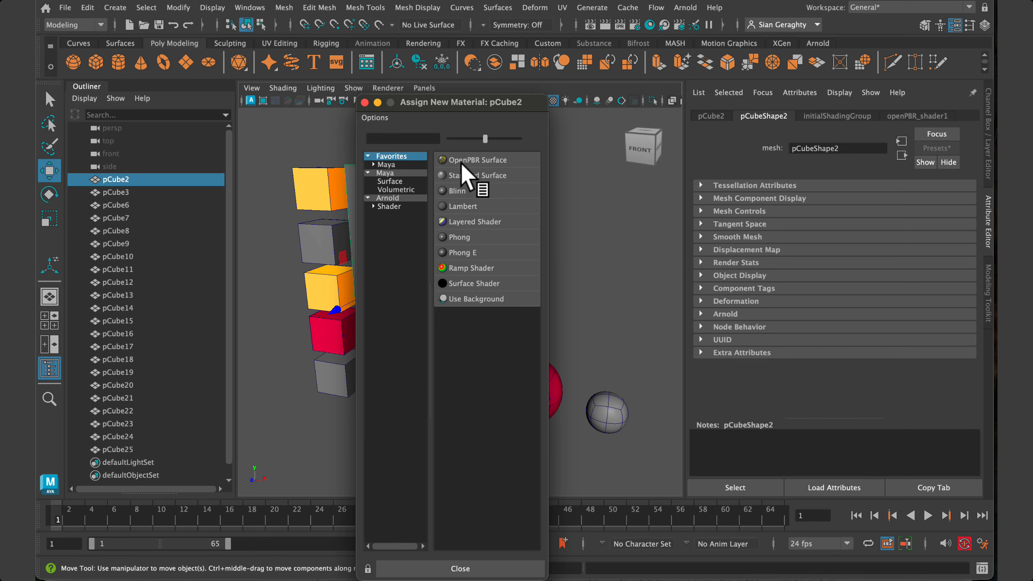
pyautogui.click(477, 161)
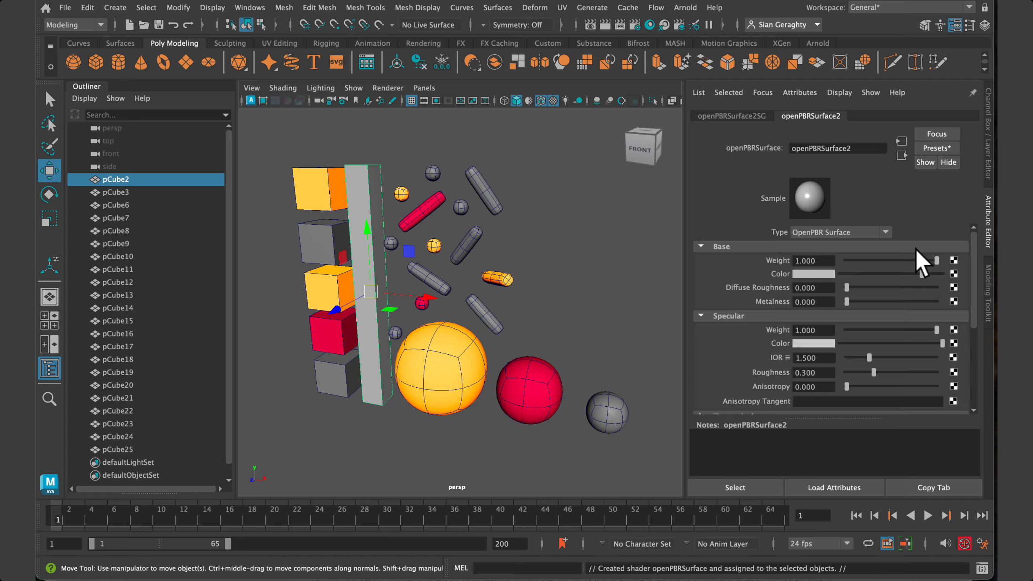
# Step: Set the pillar material's base colour to the near-white swatch from the colour history and its specular weight to 0
pyautogui.click(809, 274)
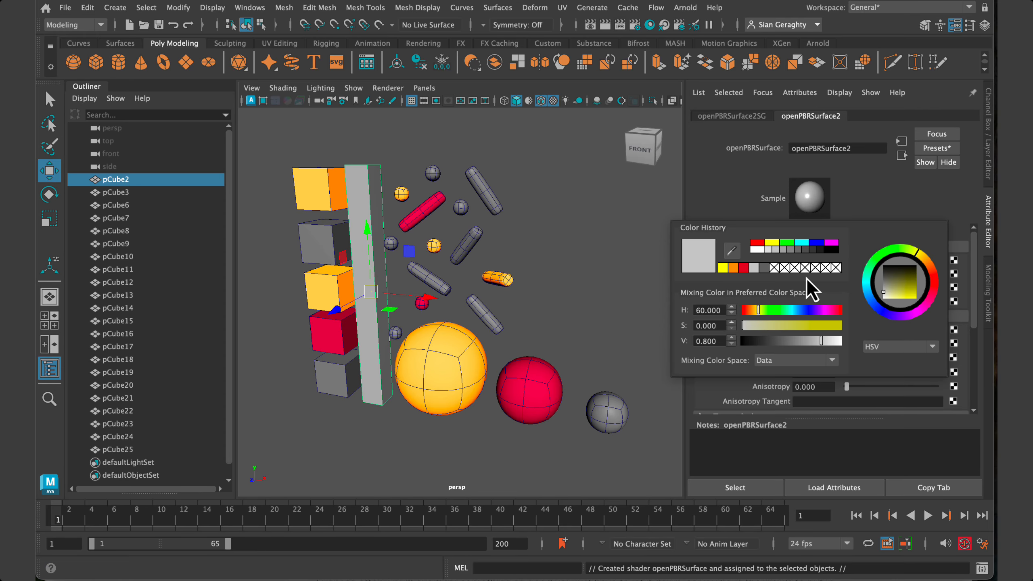
pyautogui.click(755, 267)
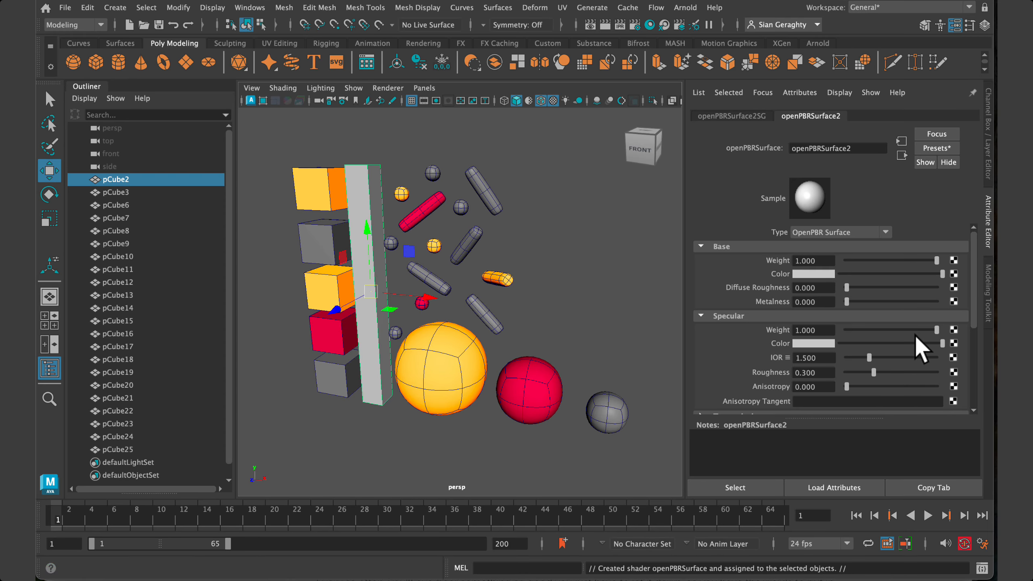
pyautogui.moveTo(936, 331); pyautogui.dragTo(843, 336)
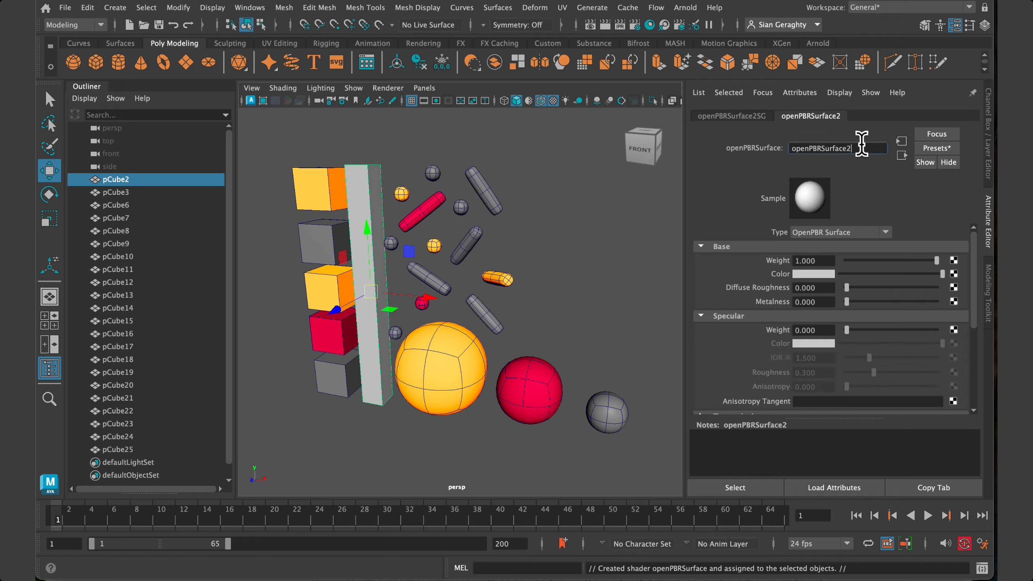
# Step: Rename the pillar's material as white
pyautogui.doubleClick(858, 147)
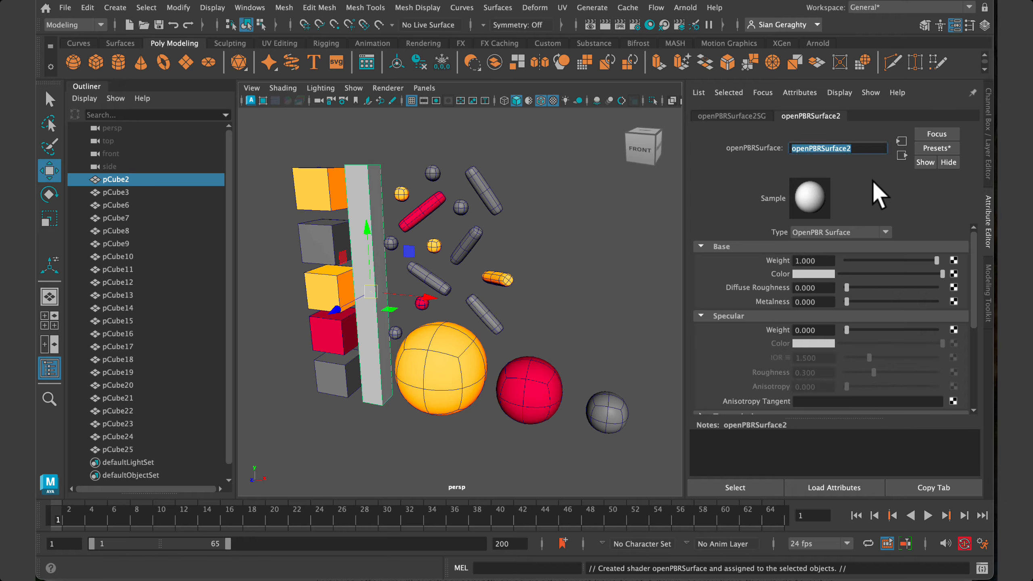
pyautogui.write('white')
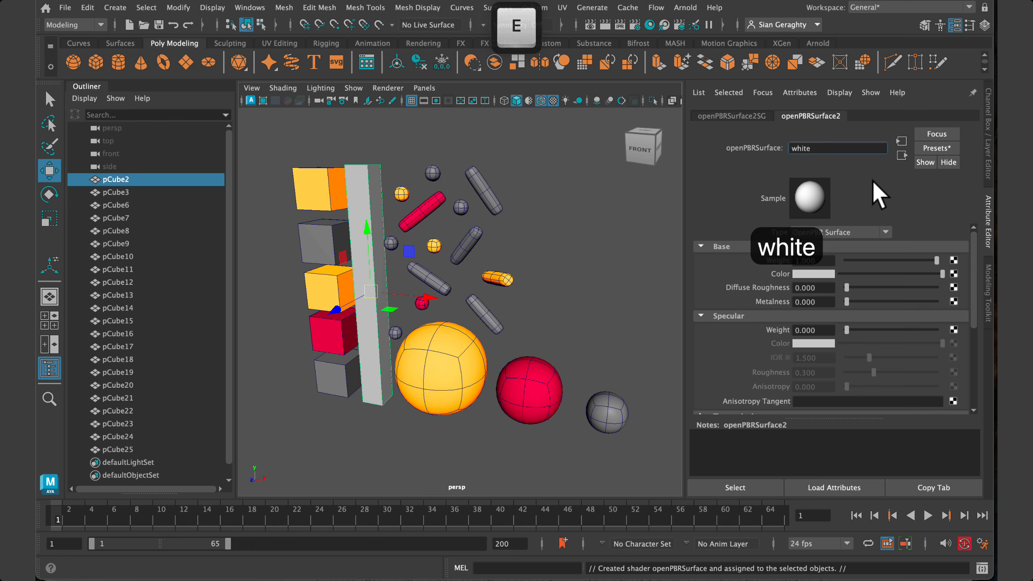
# Step: Assign the existing white material to all remaining grey cubes, rods and spheres, and clear the selection
pyautogui.click(636, 478)
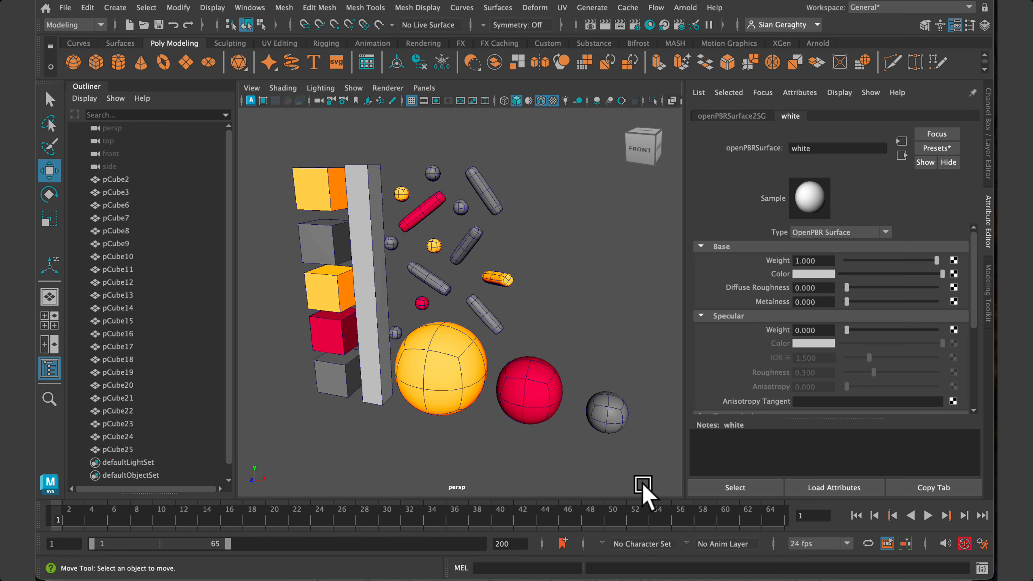
pyautogui.click(357, 240)
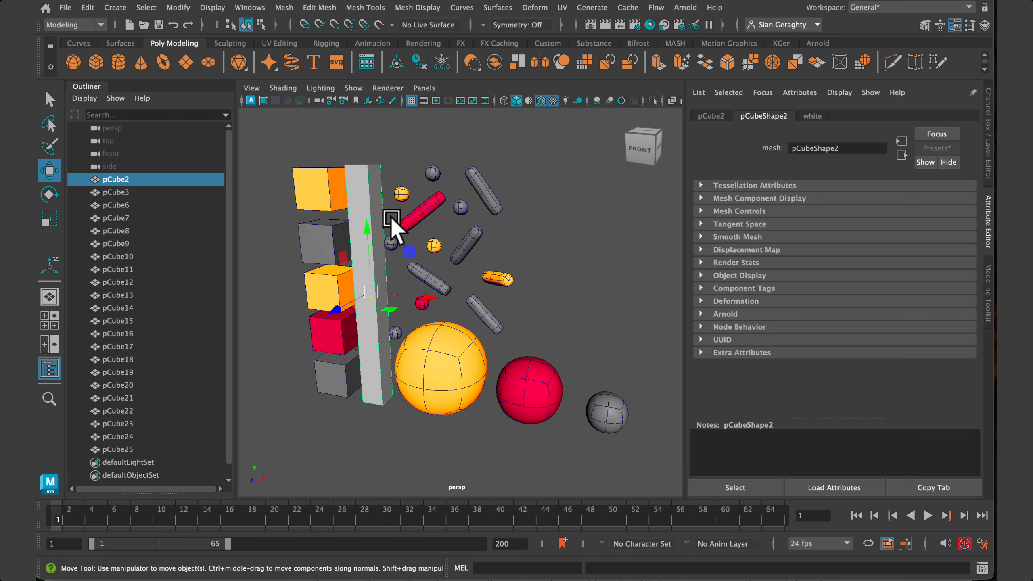
pyautogui.click(435, 172)
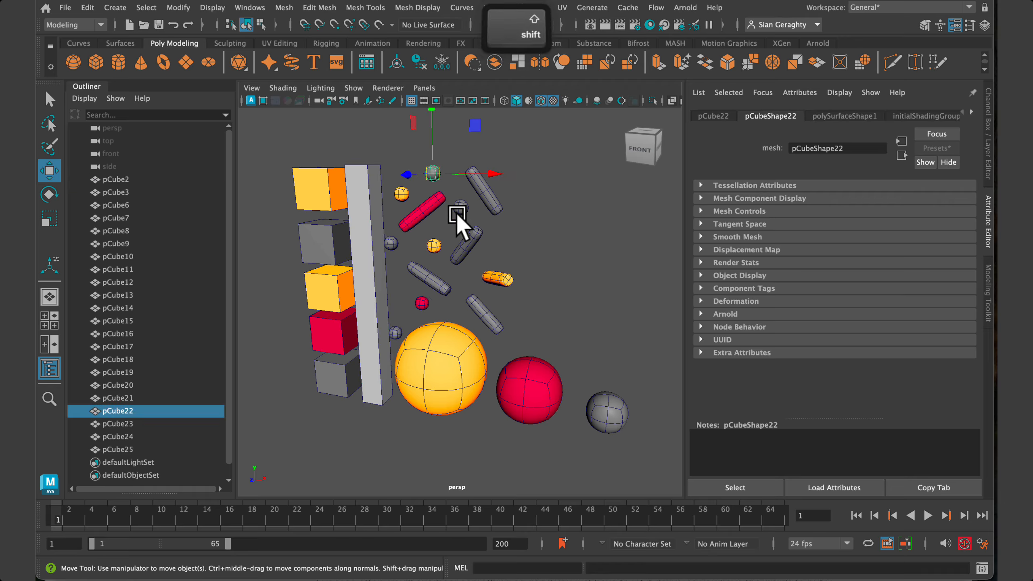
pyautogui.keyDown('shift'); pyautogui.click(459, 209); pyautogui.keyUp('shift')
pyautogui.keyDown('shift'); pyautogui.click(426, 281); pyautogui.keyUp('shift')
pyautogui.keyDown('shift'); pyautogui.click(336, 260); pyautogui.keyUp('shift')
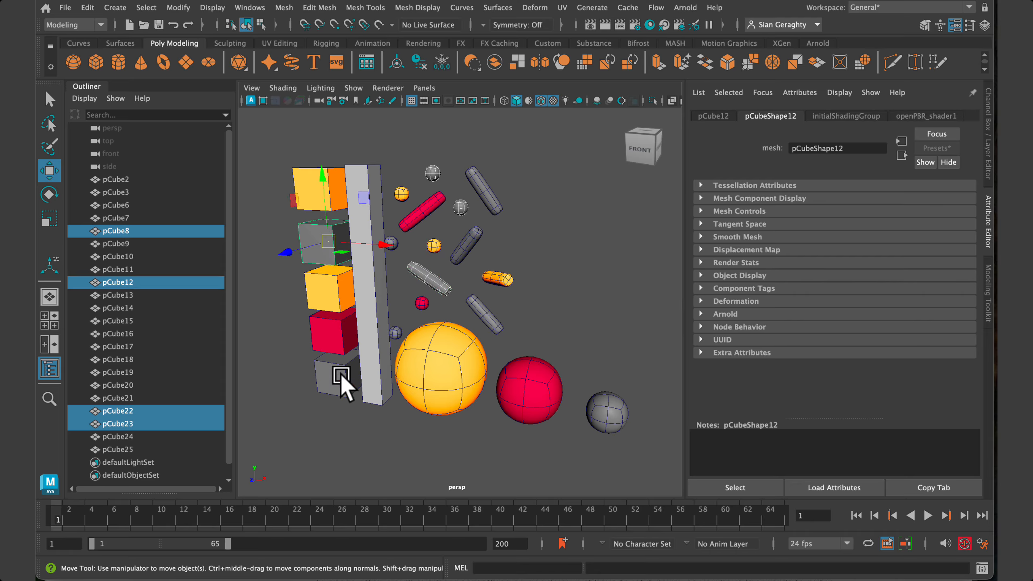
pyautogui.keyDown('shift'); pyautogui.click(343, 381); pyautogui.keyUp('shift')
pyautogui.keyDown('shift'); pyautogui.click(479, 309); pyautogui.keyUp('shift')
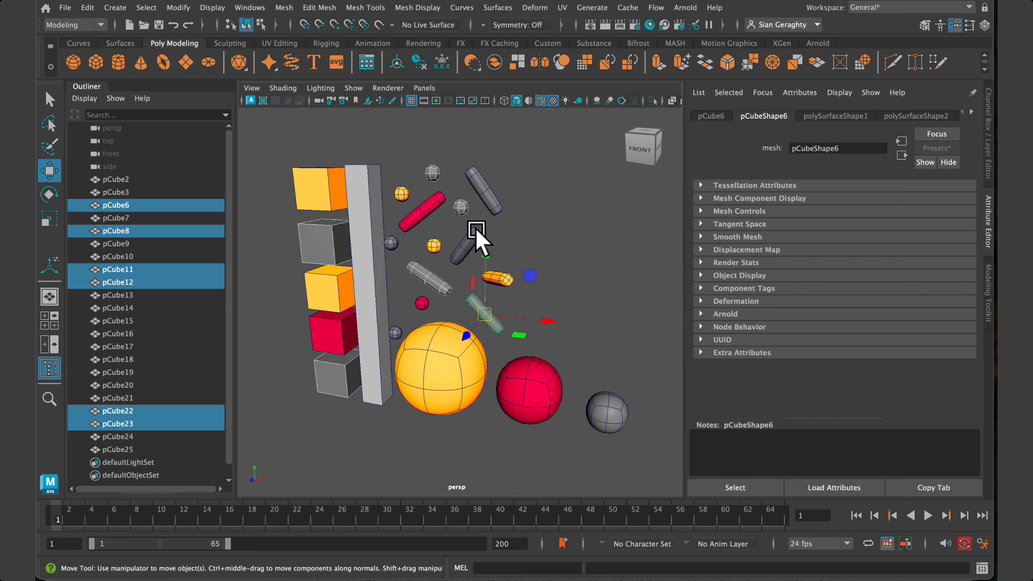
pyautogui.keyDown('shift'); pyautogui.click(472, 232); pyautogui.keyUp('shift')
pyautogui.keyDown('shift'); pyautogui.click(492, 196); pyautogui.keyUp('shift')
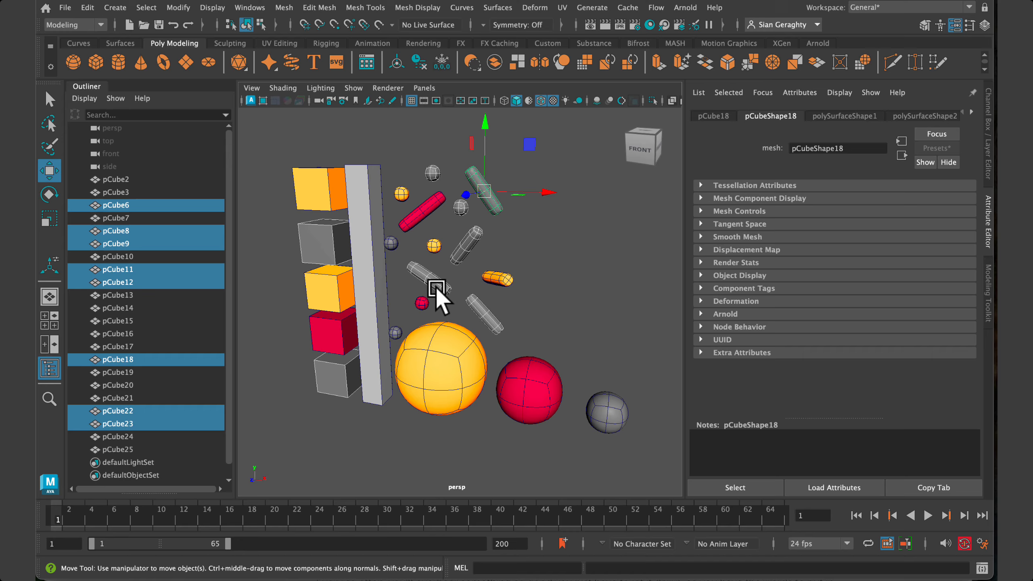
pyautogui.keyDown('shift'); pyautogui.click(391, 243); pyautogui.keyUp('shift')
pyautogui.keyDown('shift'); pyautogui.click(608, 412); pyautogui.keyUp('shift')
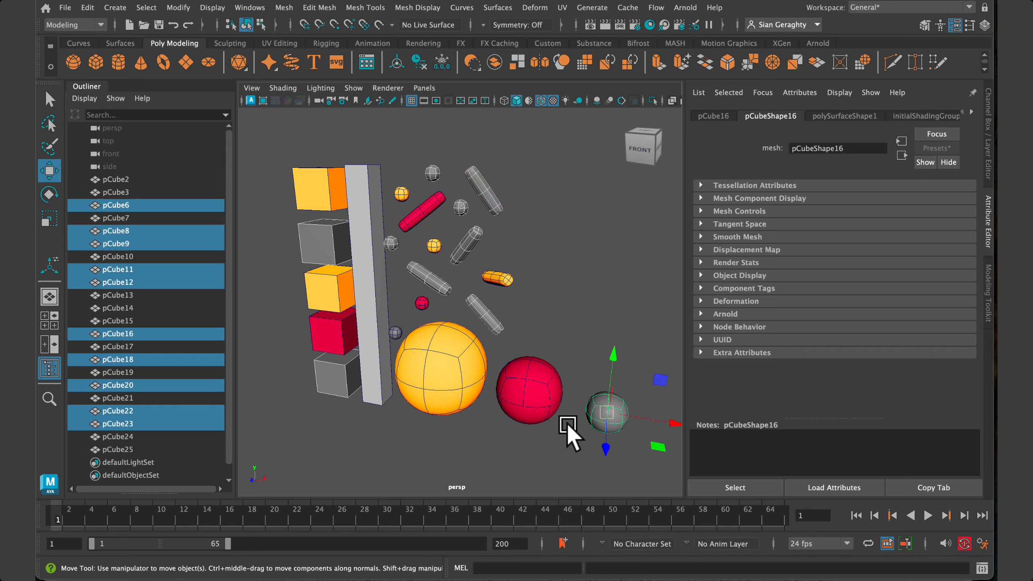
pyautogui.keyDown('shift'); pyautogui.click(395, 335); pyautogui.keyUp('shift')
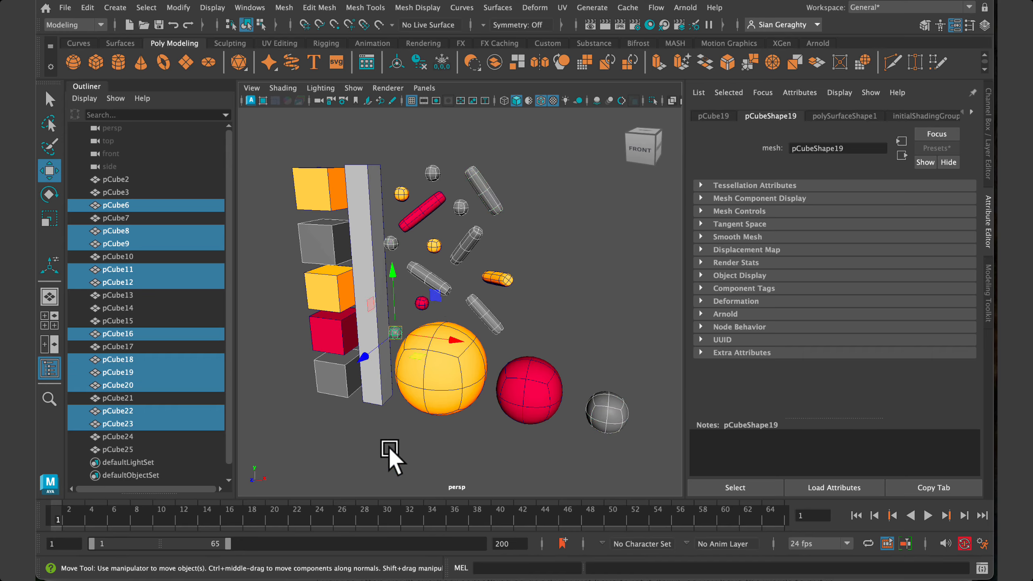
pyautogui.rightClick(526, 145)
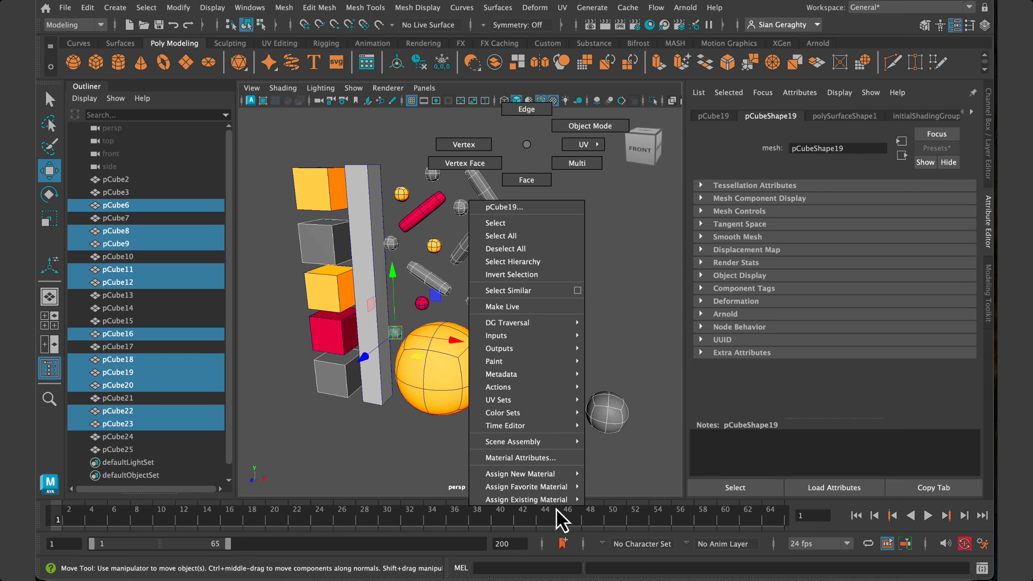
pyautogui.moveTo(557, 504)
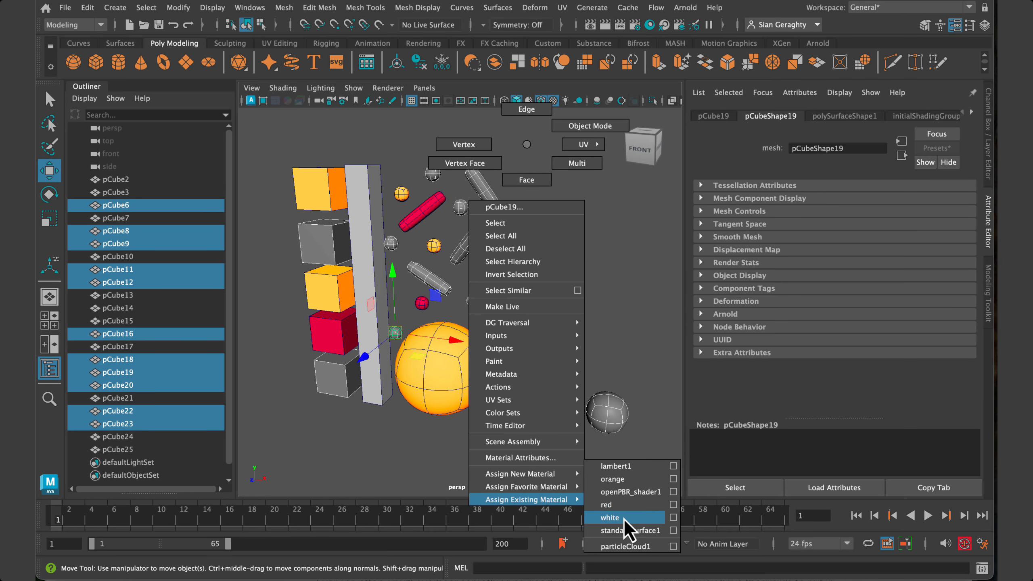
pyautogui.click(639, 519)
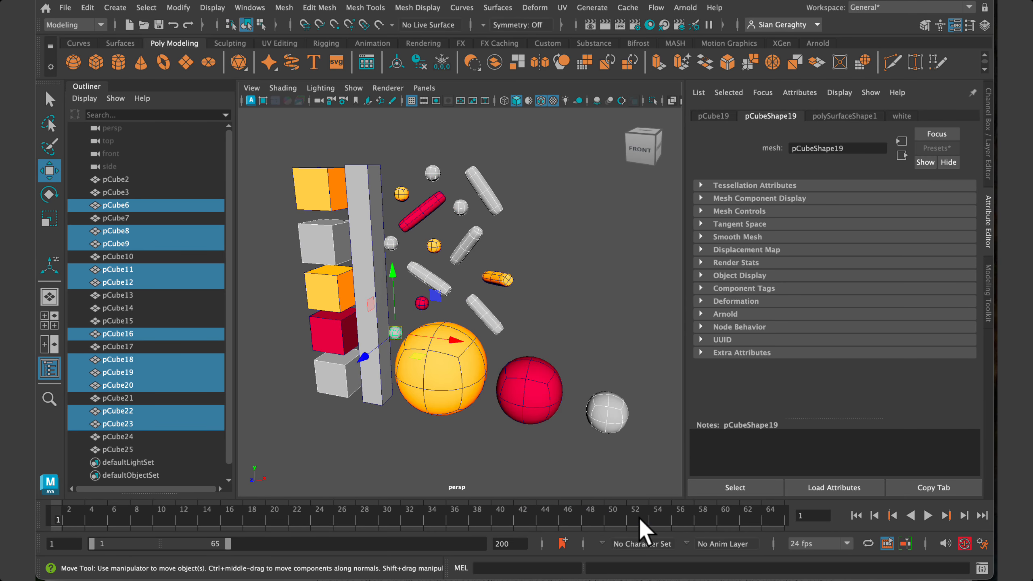
pyautogui.click(623, 366)
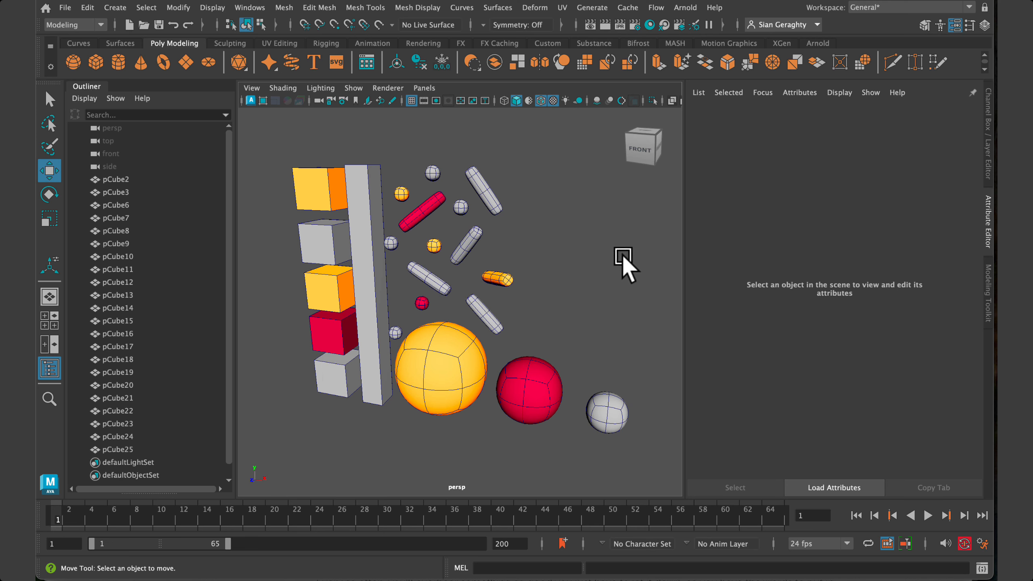
# Step: Render the perspective view in Arnold RenderView, close the render window and undo the accidental object move
pyautogui.click(685, 9)
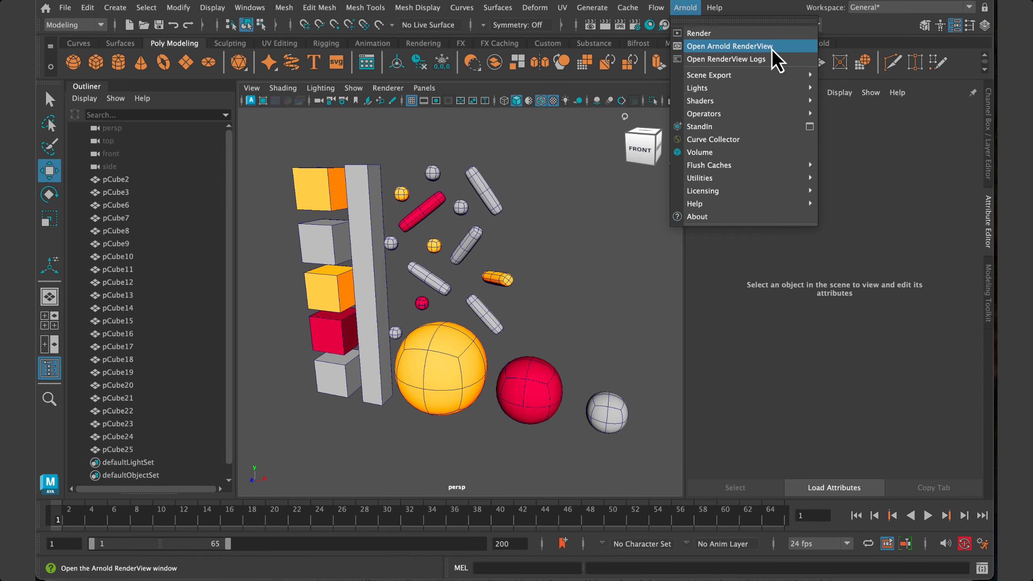
pyautogui.click(777, 60)
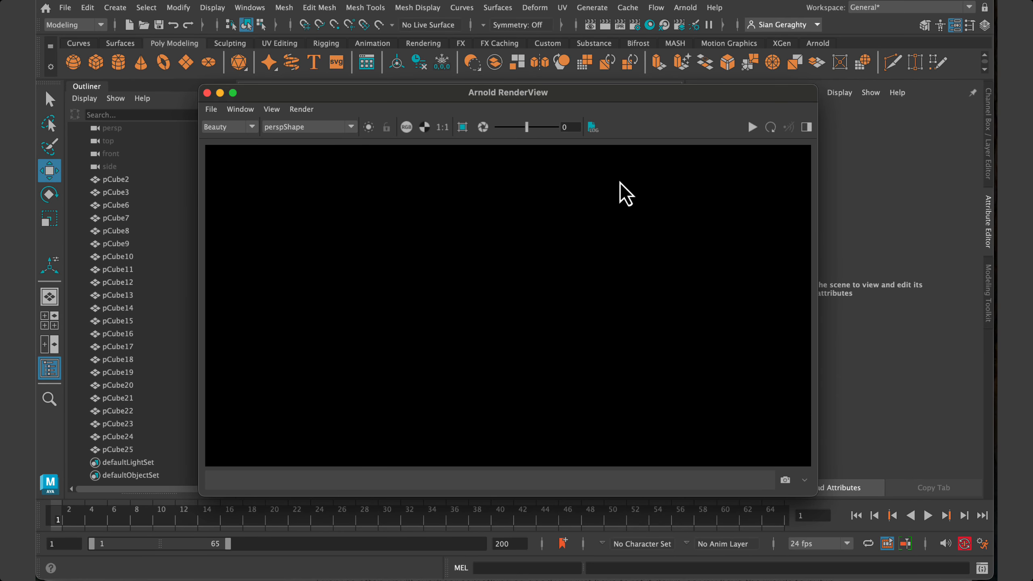
pyautogui.click(751, 130)
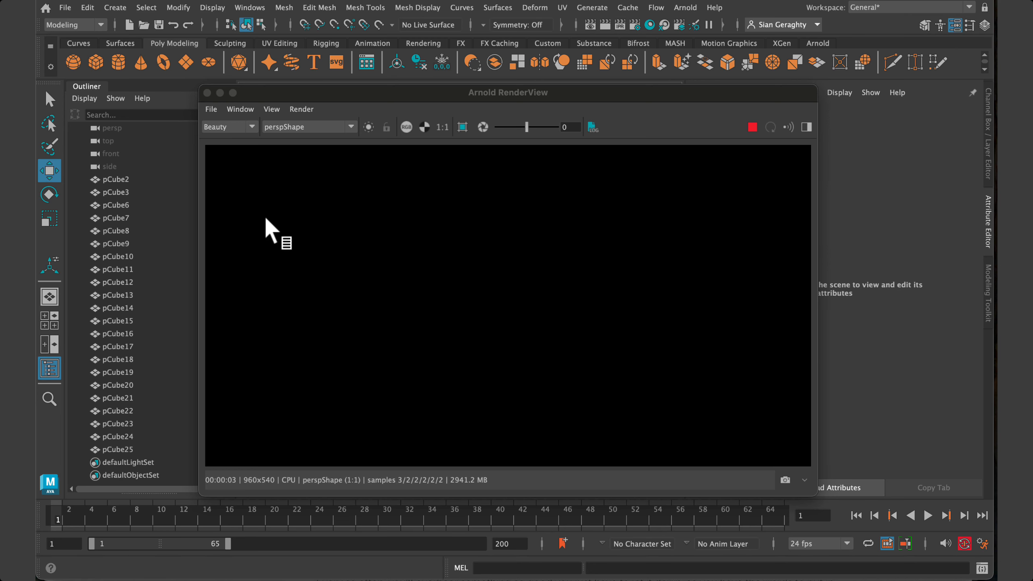
pyautogui.click(207, 93)
pyautogui.moveTo(547, 380); pyautogui.dragTo(556, 382)
pyautogui.press('super+z')
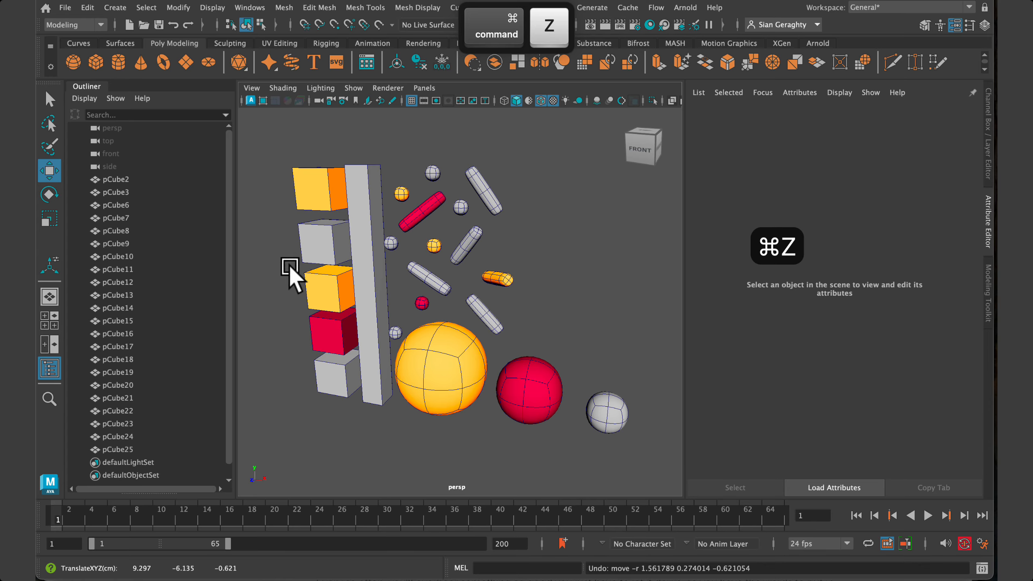
# Step: Create a polygon plane, scale it up greatly and lower it to the base of the composition as a floor
pyautogui.moveTo(186, 62); pyautogui.dragTo(494, 468, button='middle')
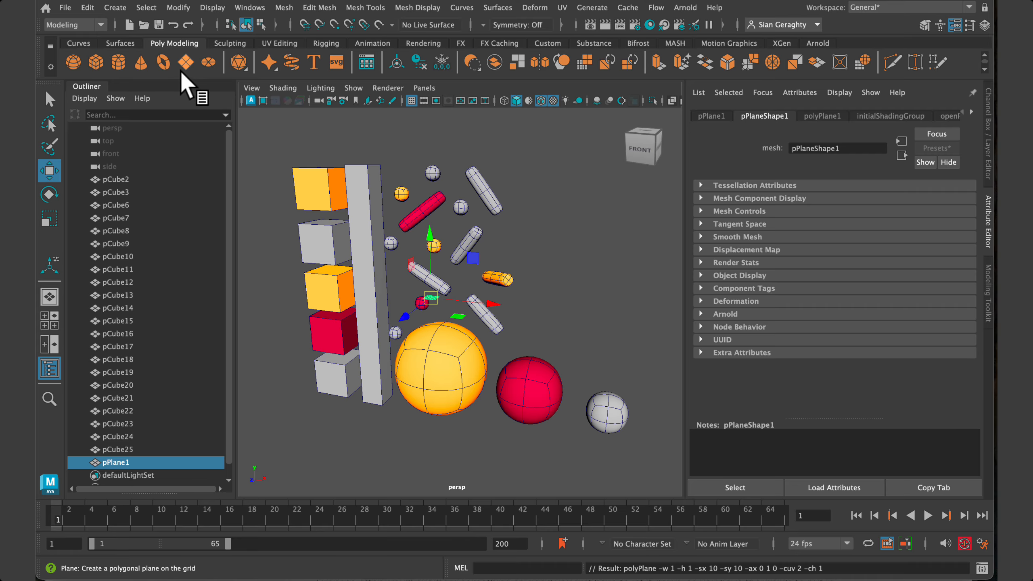
pyautogui.moveTo(185, 62); pyautogui.dragTo(477, 337, button='middle')
pyautogui.press('r')
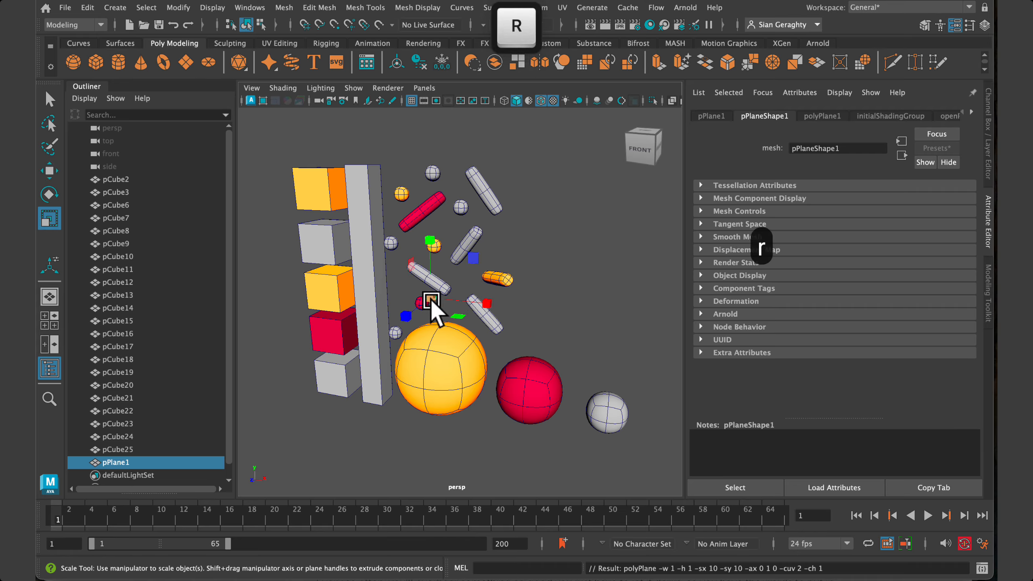
pyautogui.moveTo(432, 300); pyautogui.dragTo(897, 455, button='middle')
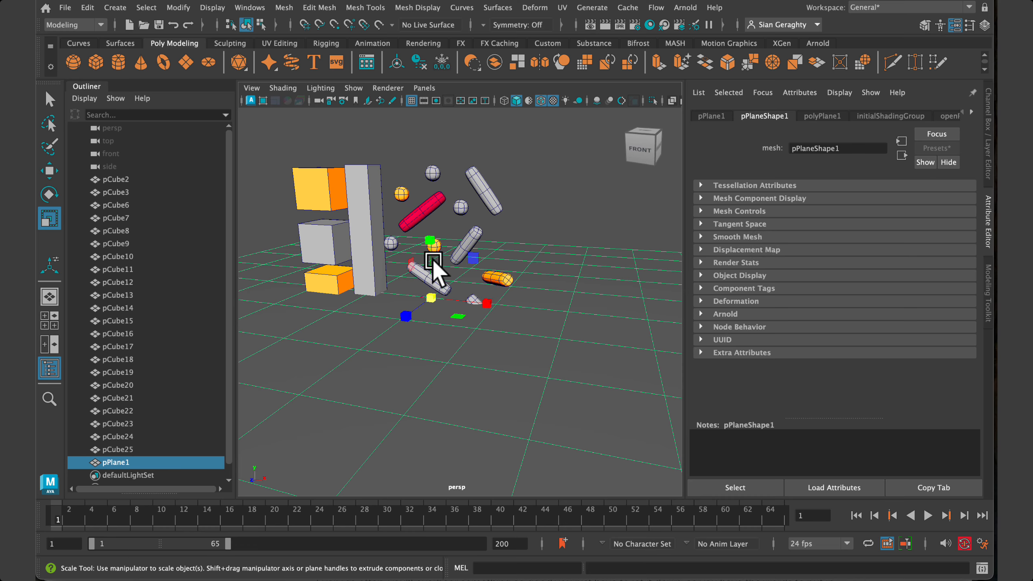
pyautogui.press('w')
pyautogui.moveTo(429, 241); pyautogui.dragTo(421, 369)
# Step: Stretch the floor plane along its X and Z axes so it extends well beyond the objects
pyautogui.press('r')
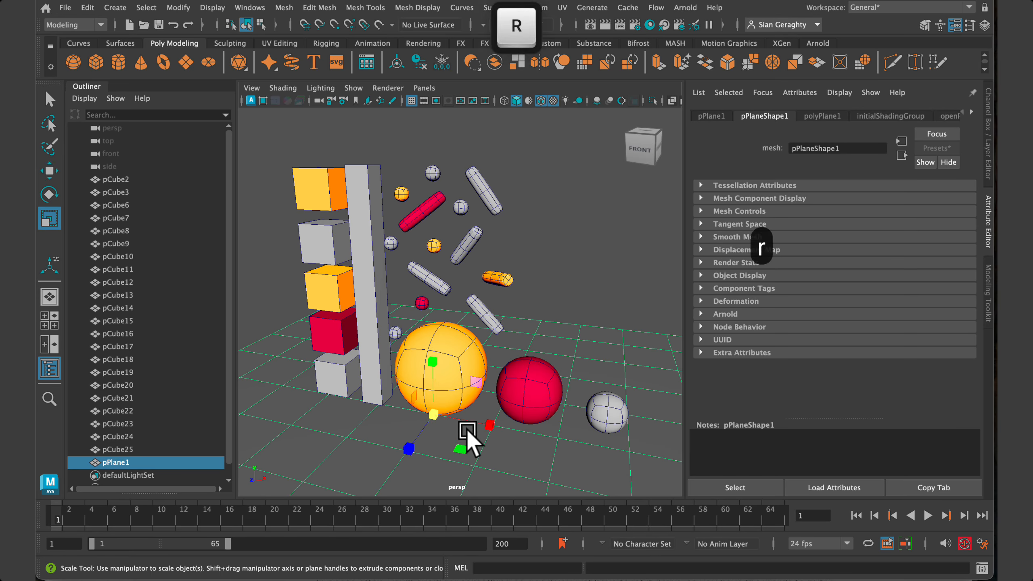
pyautogui.moveTo(489, 426); pyautogui.dragTo(920, 525)
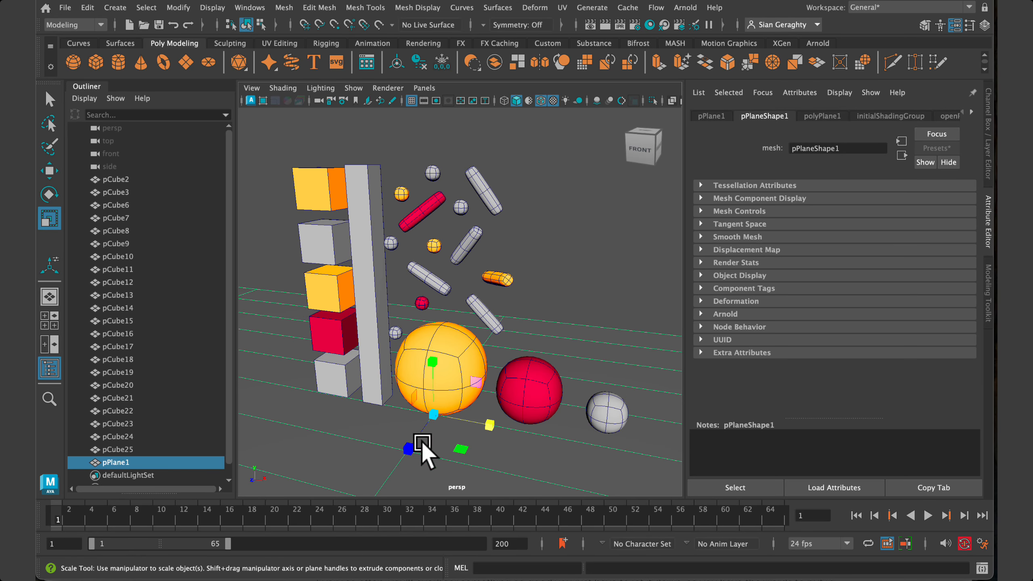
pyautogui.moveTo(408, 445); pyautogui.dragTo(347, 580)
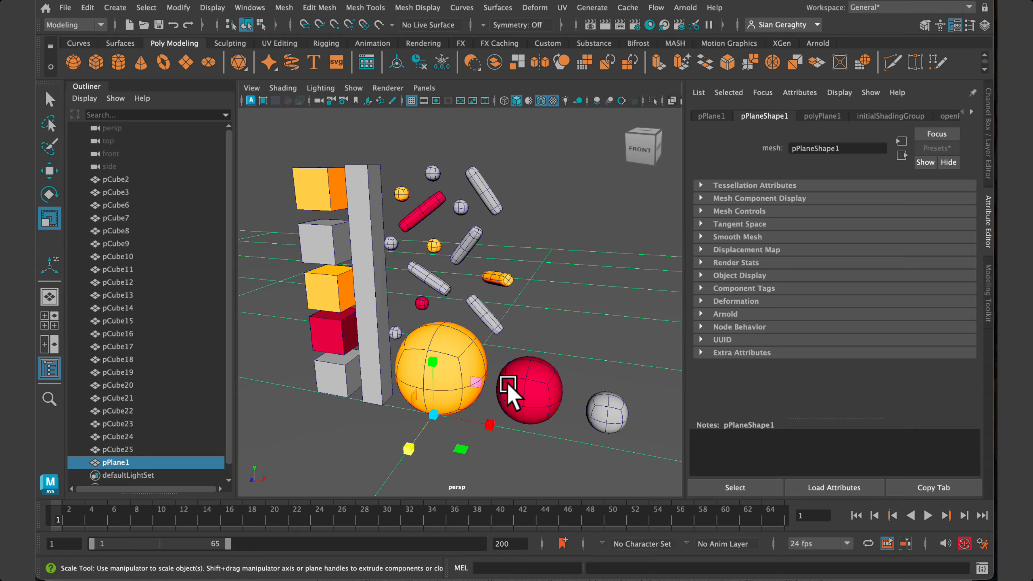
# Step: Create a second polygon plane, rotate it upright and scale it uniformly to about 98.66 as a backdrop wall
pyautogui.click(187, 63)
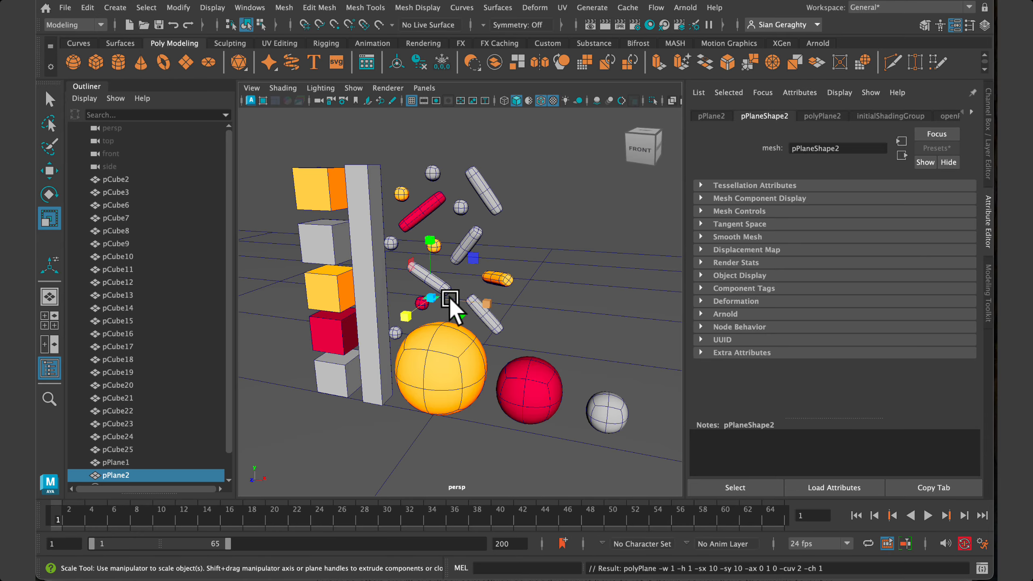
pyautogui.press('e')
pyautogui.moveTo(425, 263); pyautogui.dragTo(415, 345)
pyautogui.press('r')
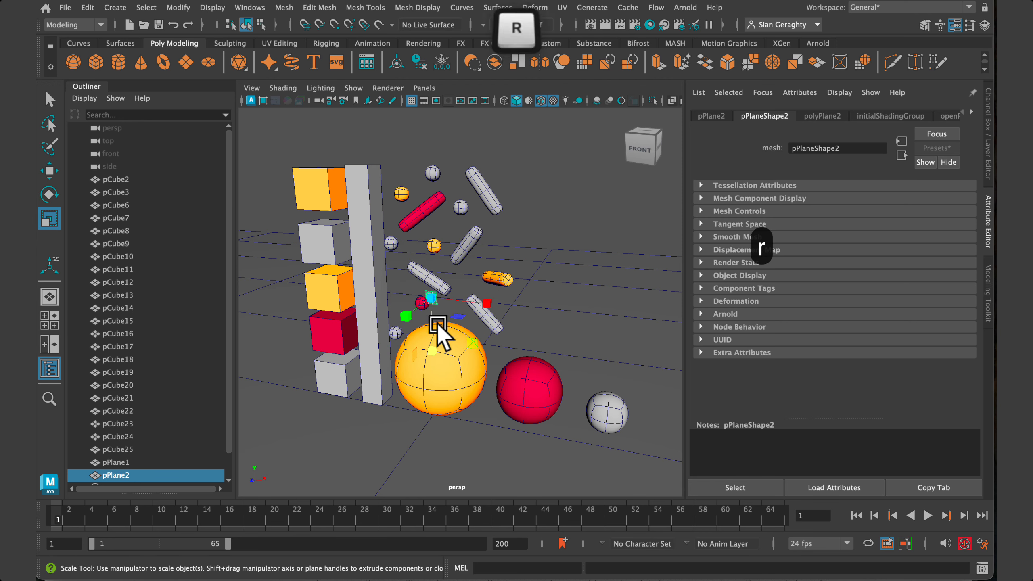
pyautogui.moveTo(432, 301); pyautogui.dragTo(895, 418)
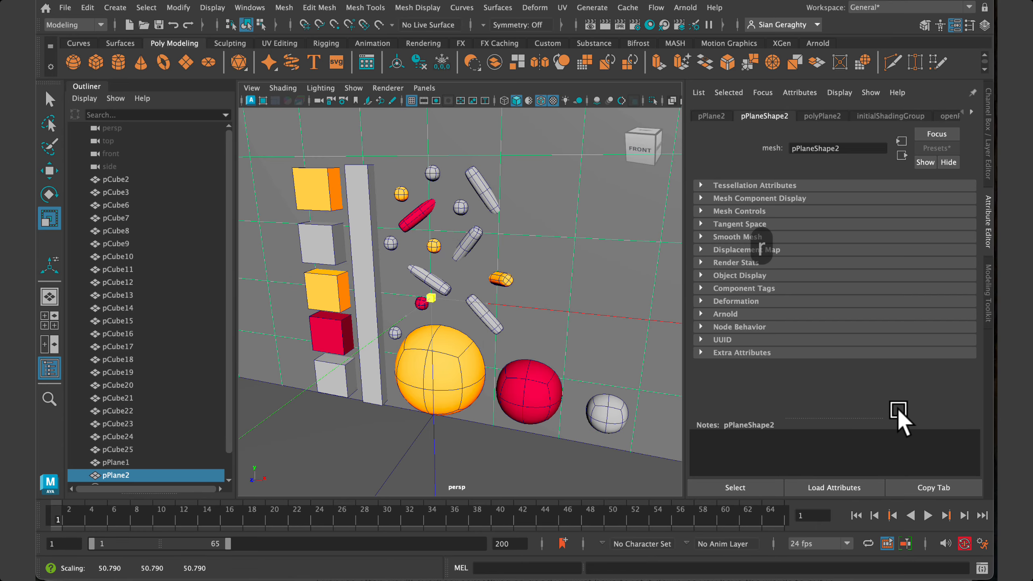
pyautogui.moveTo(431, 303); pyautogui.dragTo(879, 418)
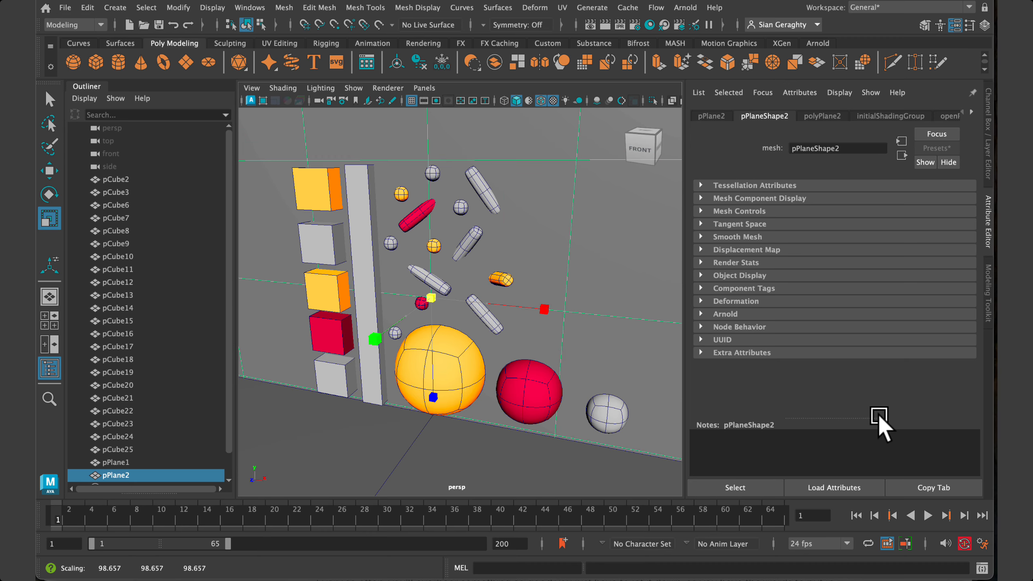
# Step: Move the upright plane back behind the objects and widen it to an X scale of about 642.4
pyautogui.press('w')
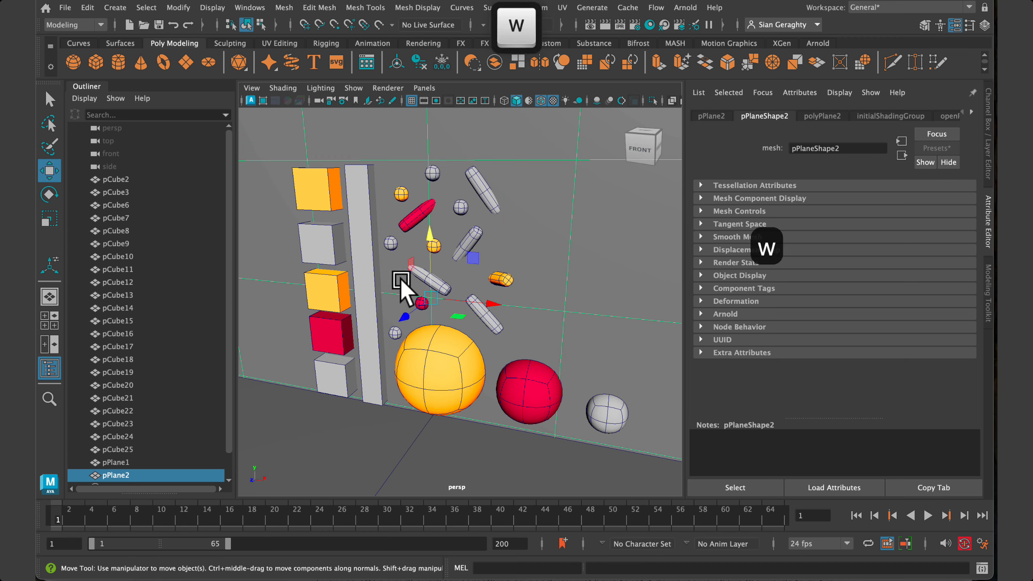
pyautogui.moveTo(410, 321); pyautogui.dragTo(498, 340)
pyautogui.press('r')
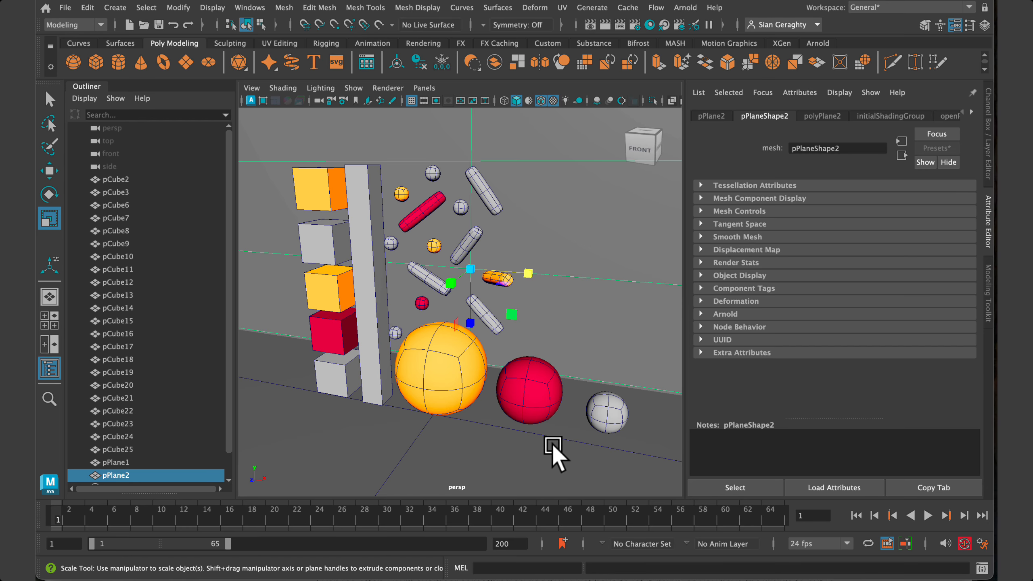
pyautogui.scroll(-5, 551, 444)
pyautogui.moveTo(507, 451); pyautogui.dragTo(531, 437, button='middle')
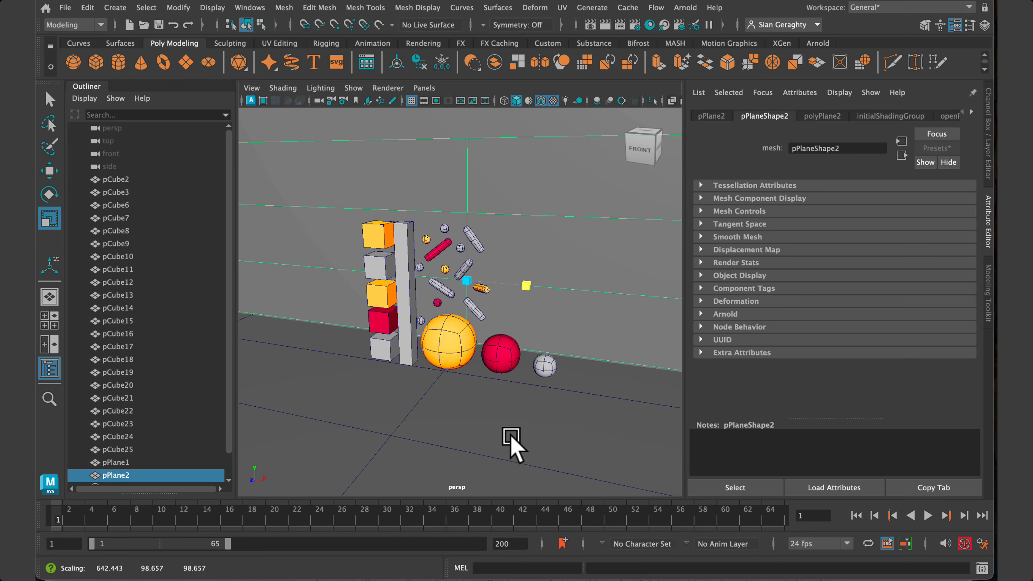
# Step: Assign the existing white material to both the floor plane and the backdrop plane
pyautogui.click(419, 419)
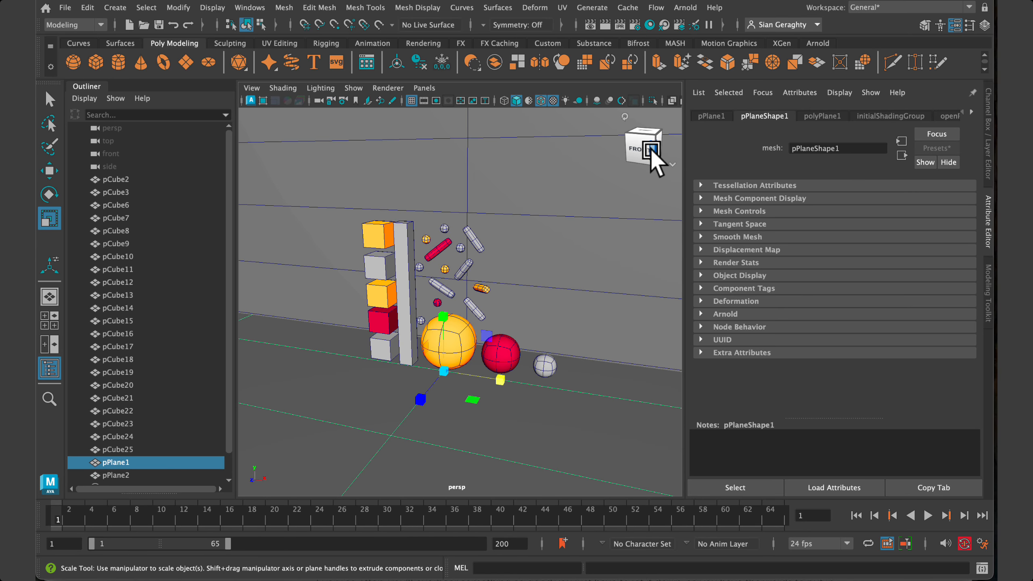
pyautogui.click(647, 151)
pyautogui.click(581, 244)
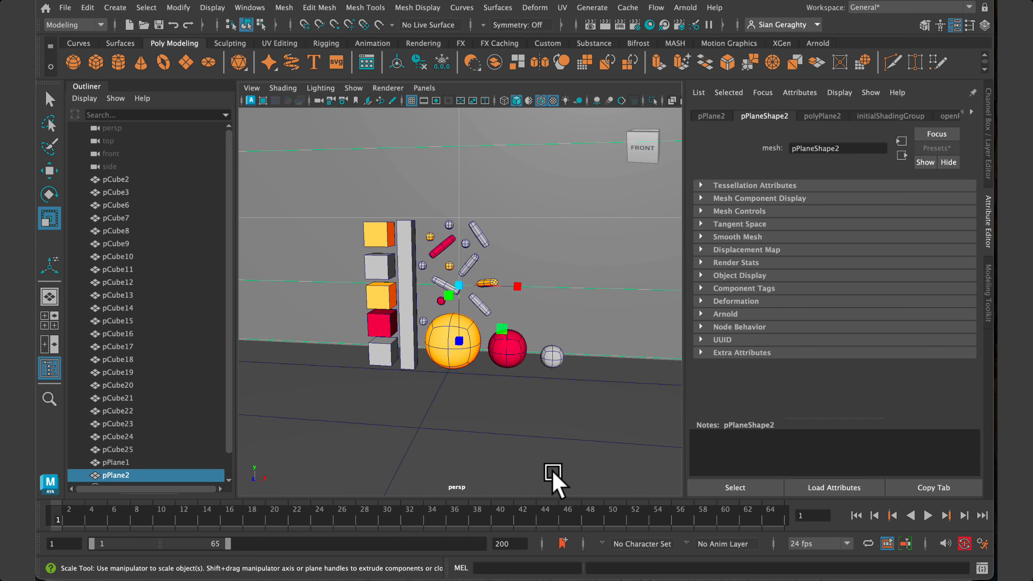
pyautogui.keyDown('shift'); pyautogui.click(559, 435); pyautogui.keyUp('shift')
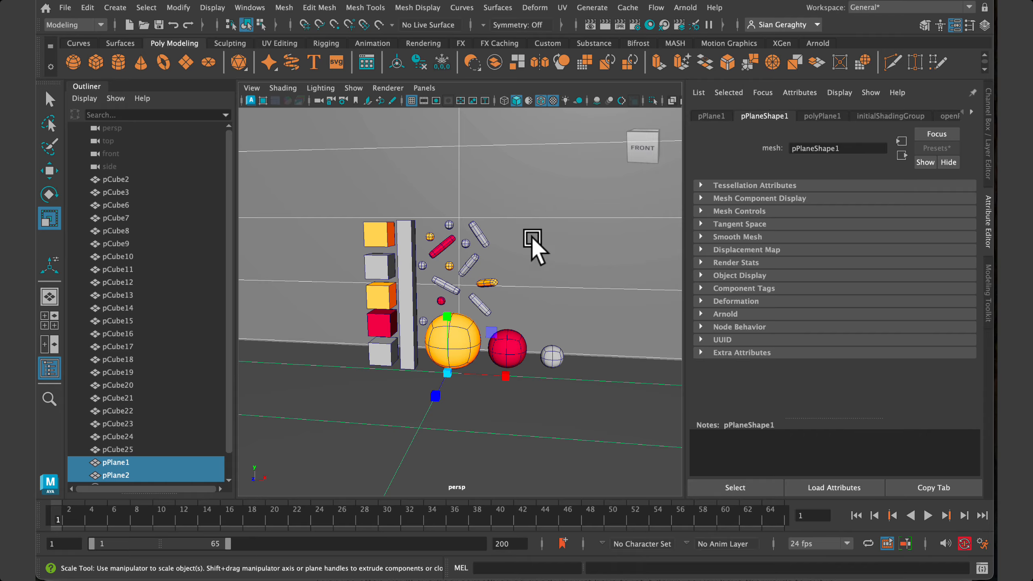
pyautogui.rightClick(494, 133)
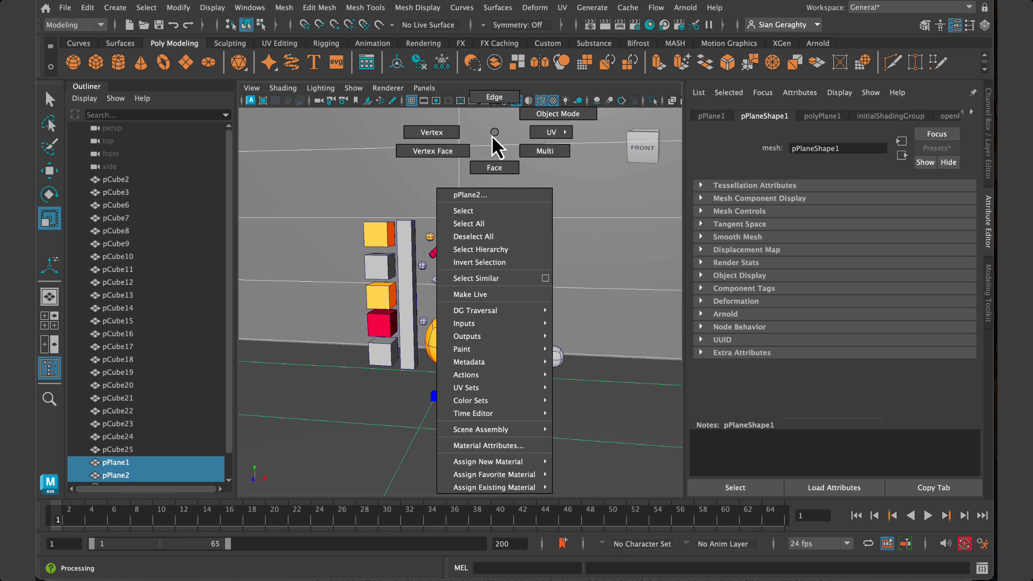
pyautogui.moveTo(518, 490)
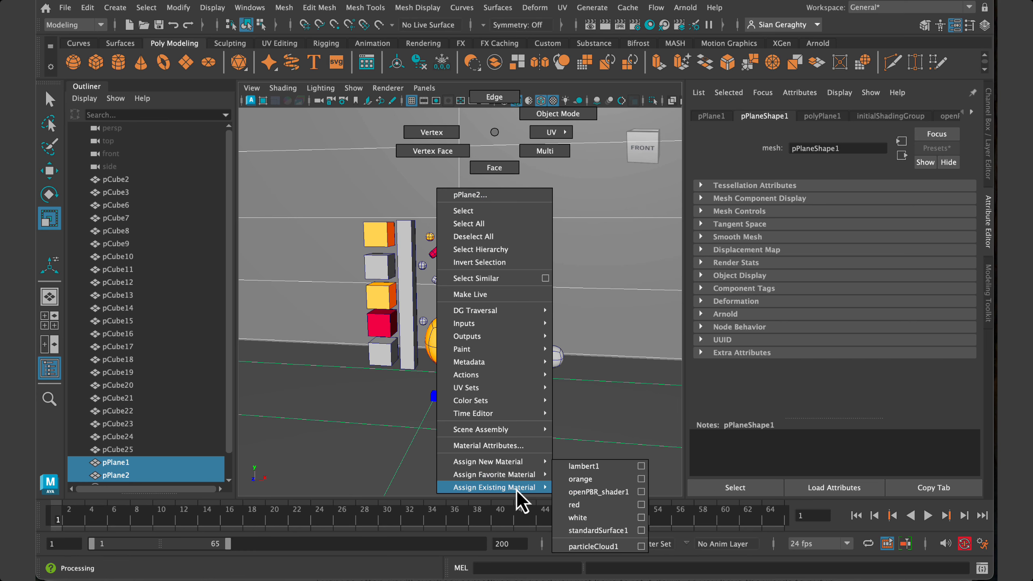
pyautogui.click(600, 519)
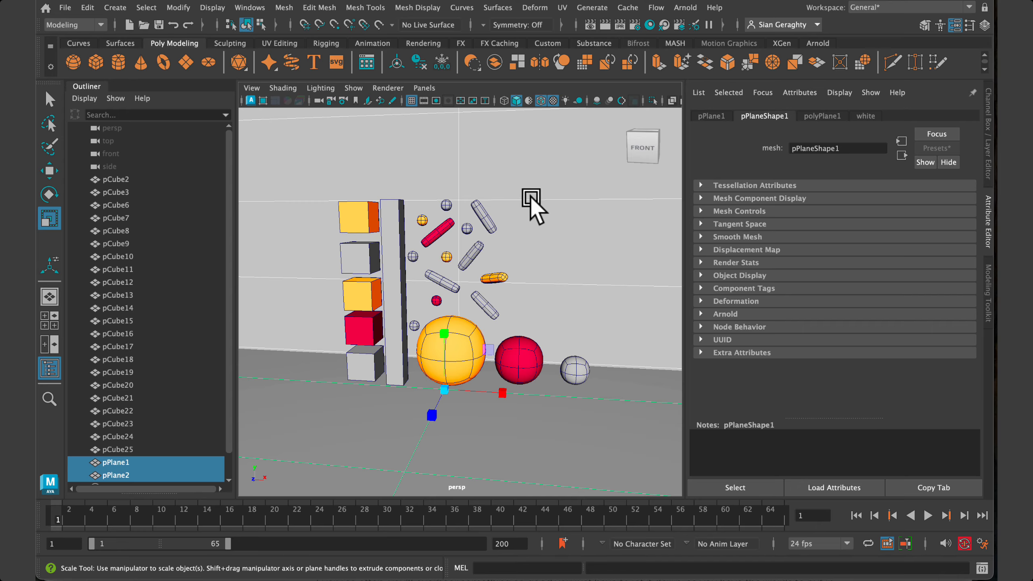
# Step: Add an Arnold Skydome Light around the scene and check how far the dome extends beyond the planes
pyautogui.click(116, 10)
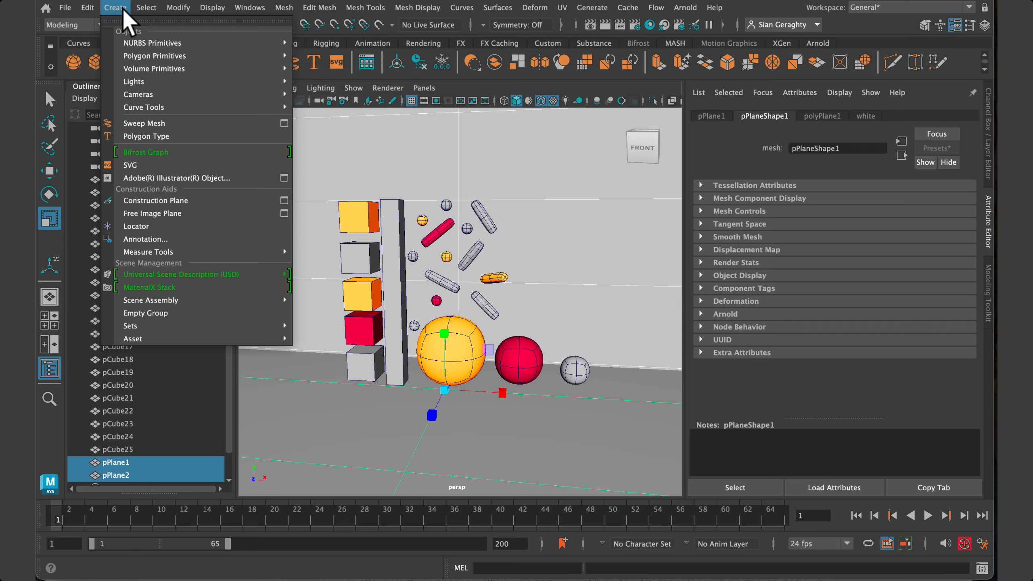
pyautogui.moveTo(141, 87)
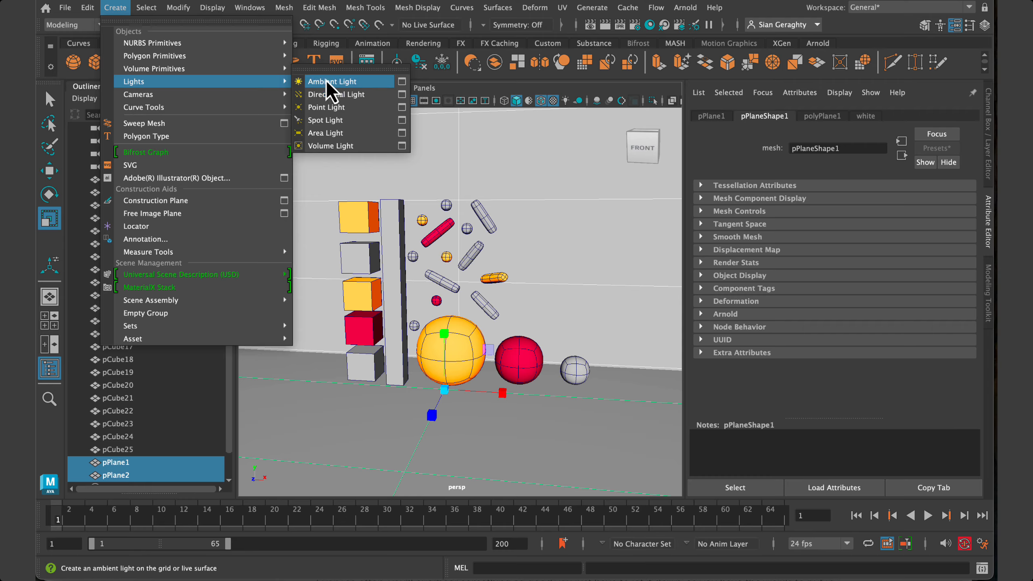
pyautogui.moveTo(687, 9)
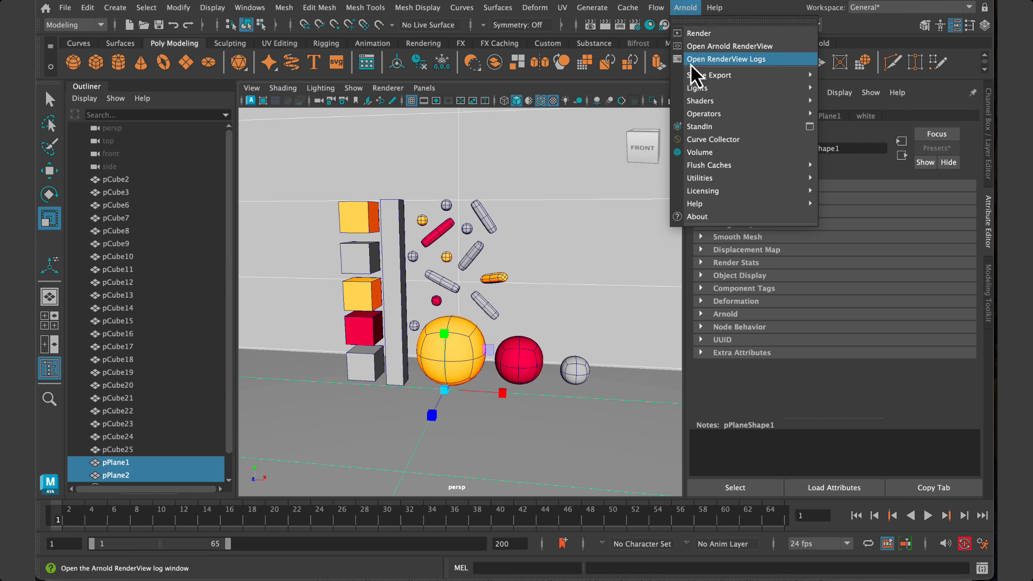
pyautogui.moveTo(692, 89)
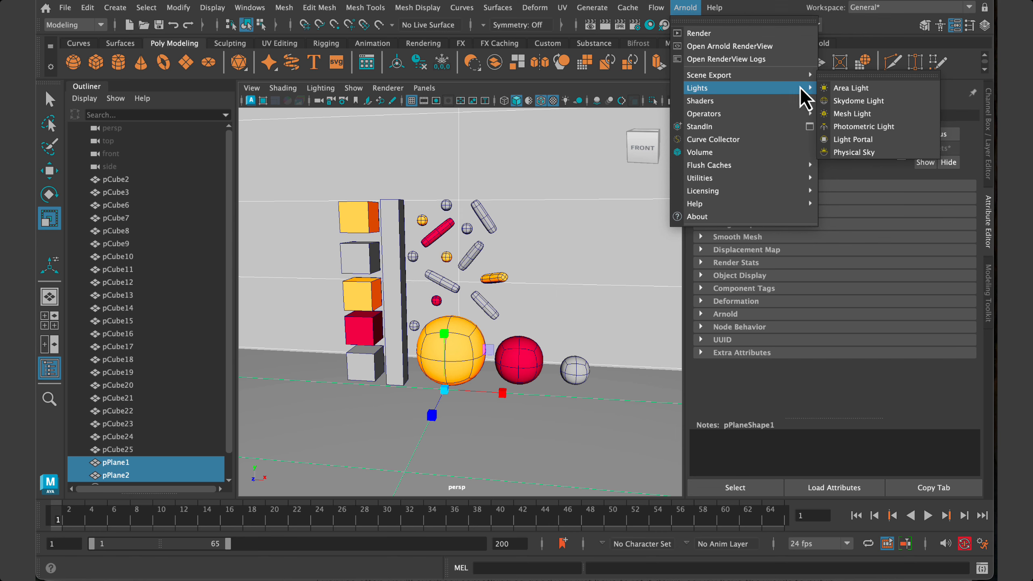
pyautogui.moveTo(810, 75)
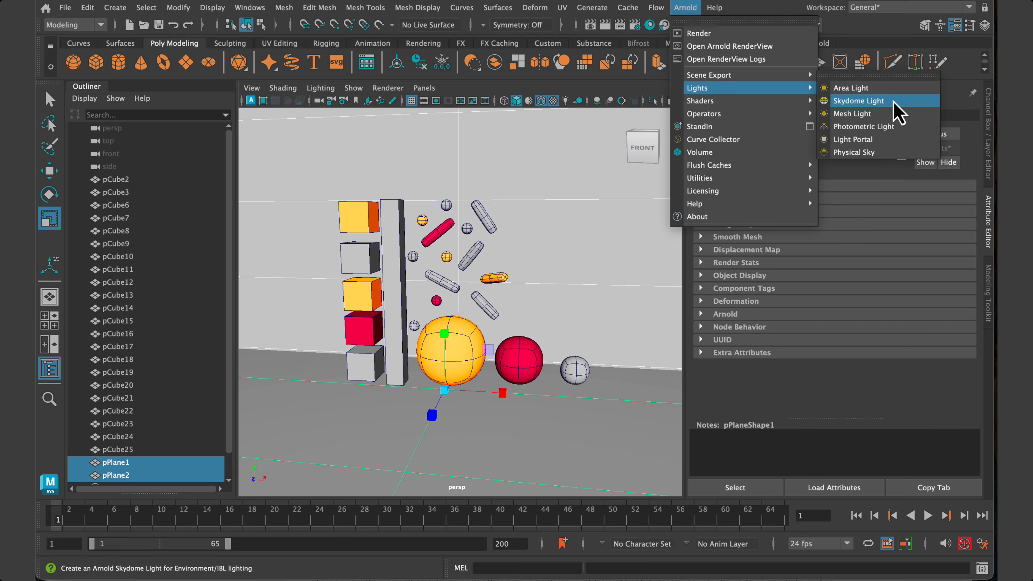
pyautogui.click(858, 101)
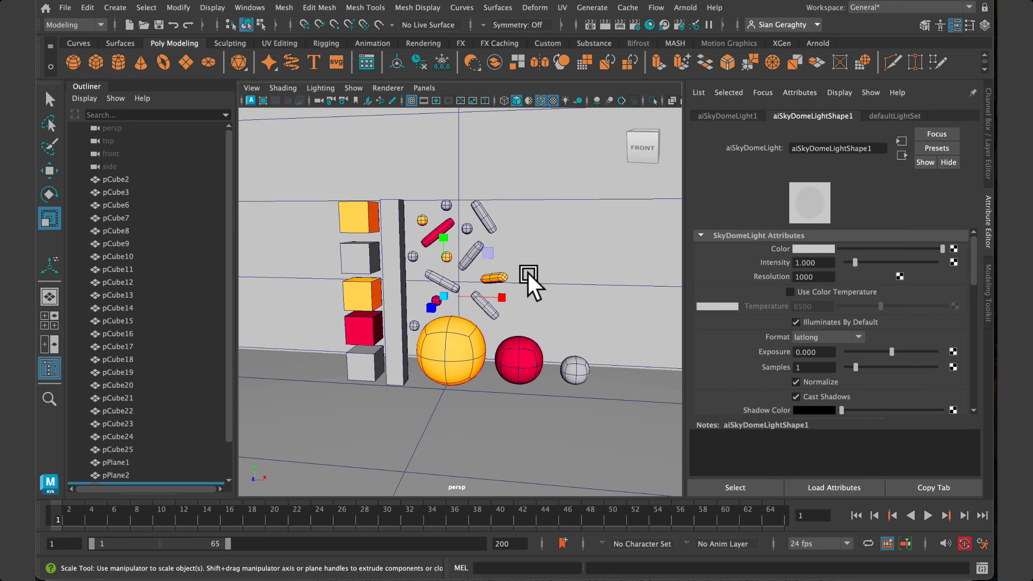
pyautogui.scroll(-10, 523, 285)
pyautogui.scroll(-6, 522, 285)
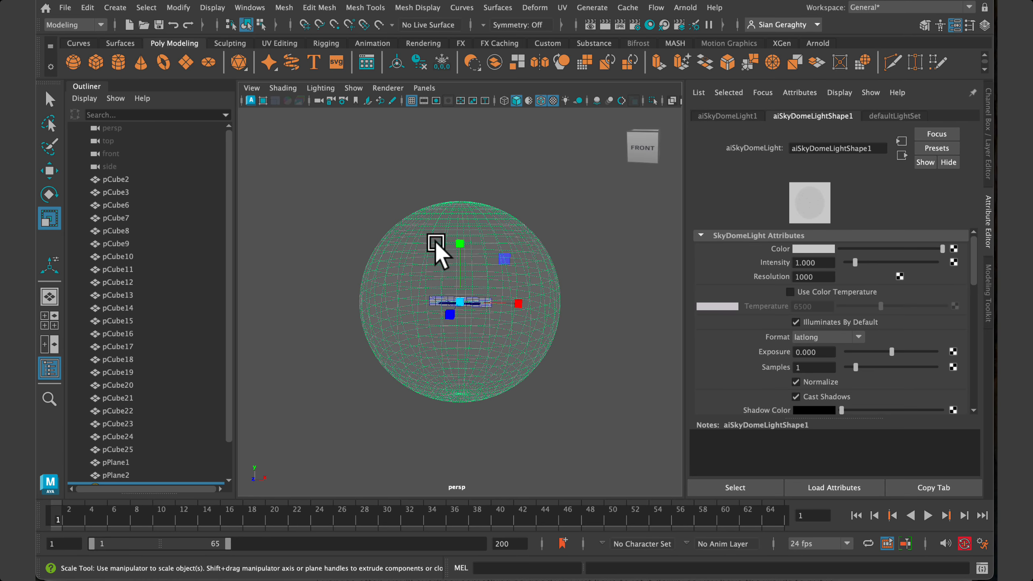
pyautogui.scroll(5, 463, 313)
pyautogui.scroll(8, 463, 313)
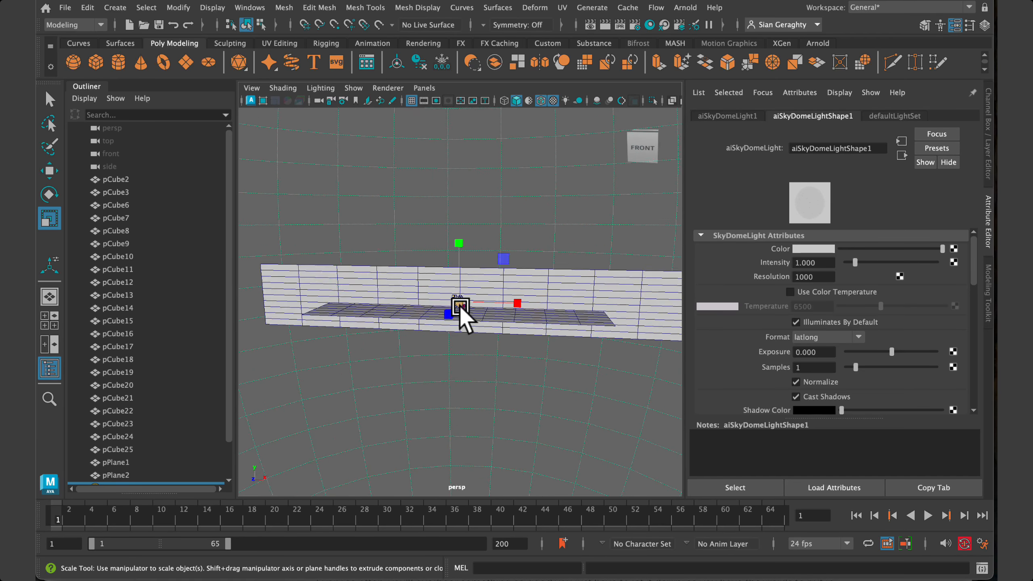
pyautogui.scroll(-4, 462, 313)
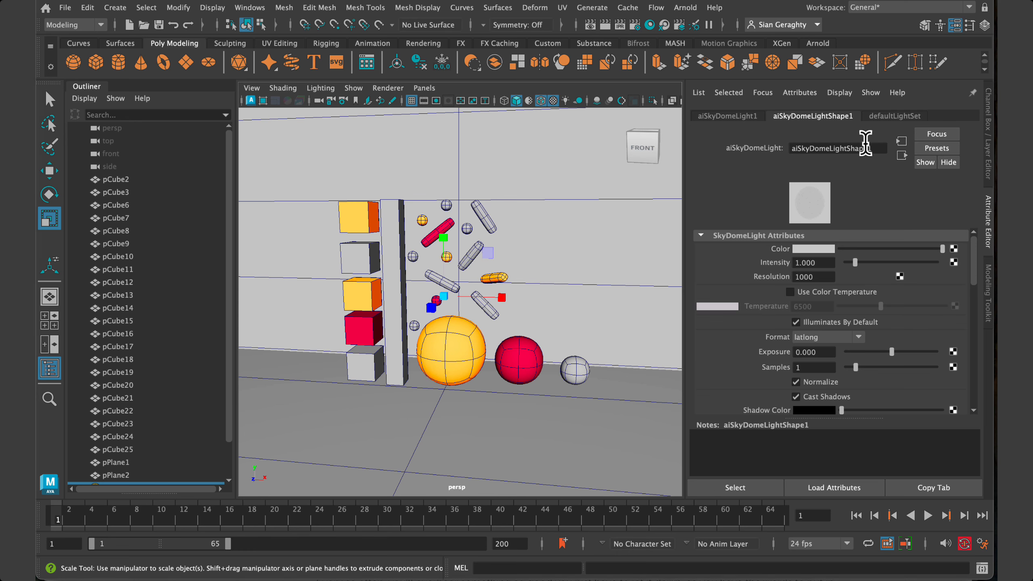
# Step: Review the skydome light's intensity, exposure, samples, shadow and visibility attributes
pyautogui.click(988, 240)
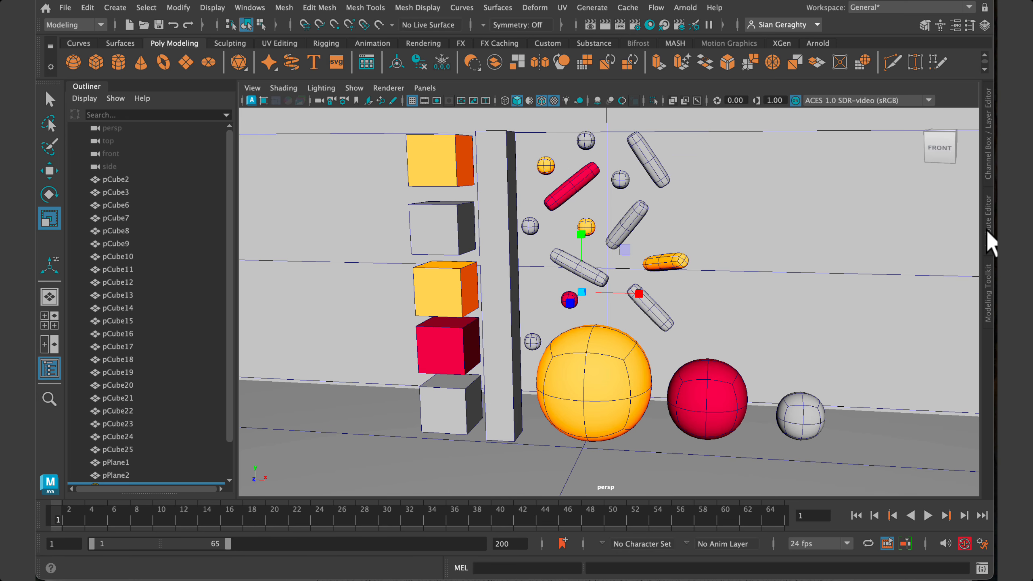
pyautogui.click(988, 236)
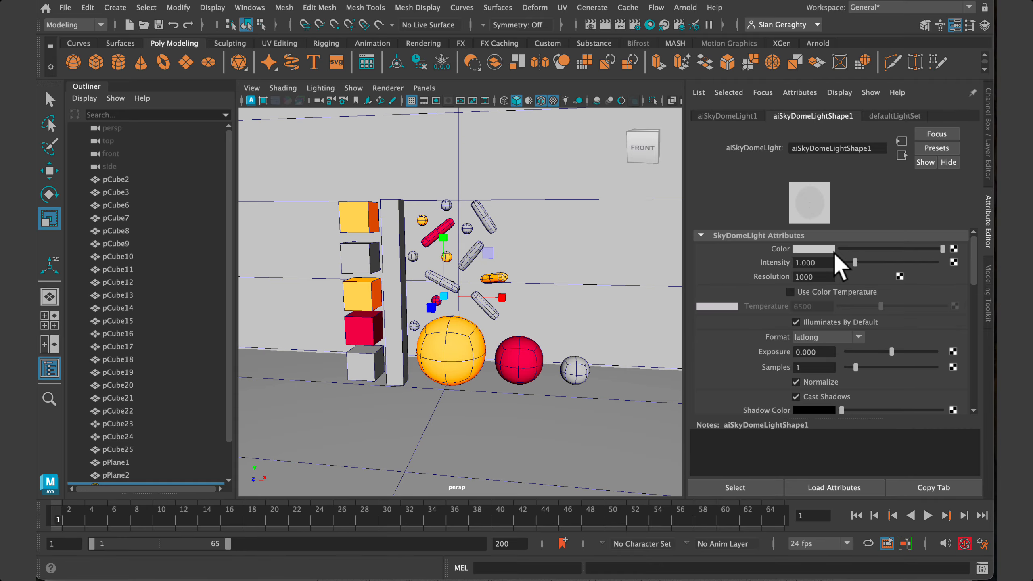
pyautogui.doubleClick(818, 263)
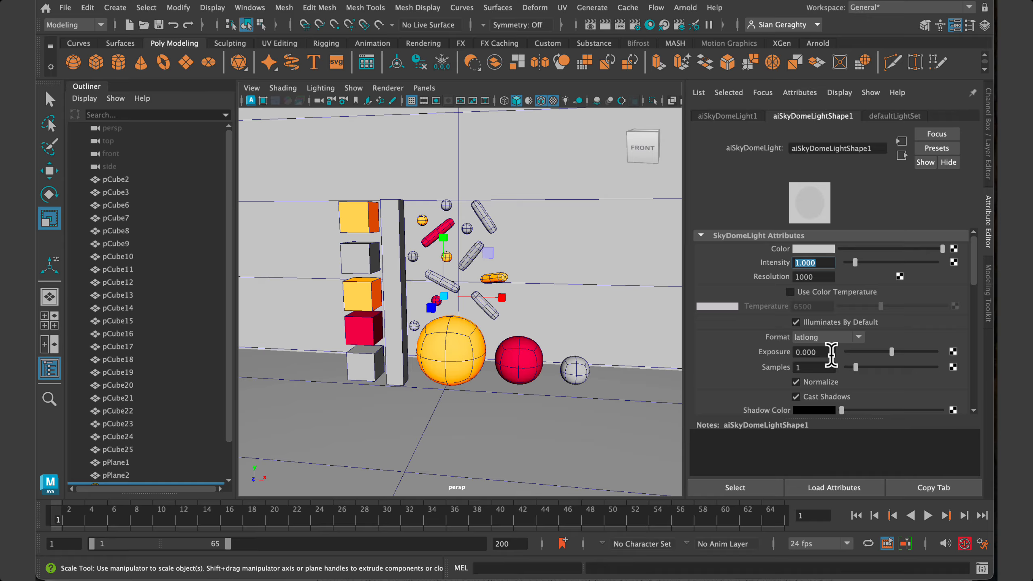
pyautogui.scroll(-5, 846, 389)
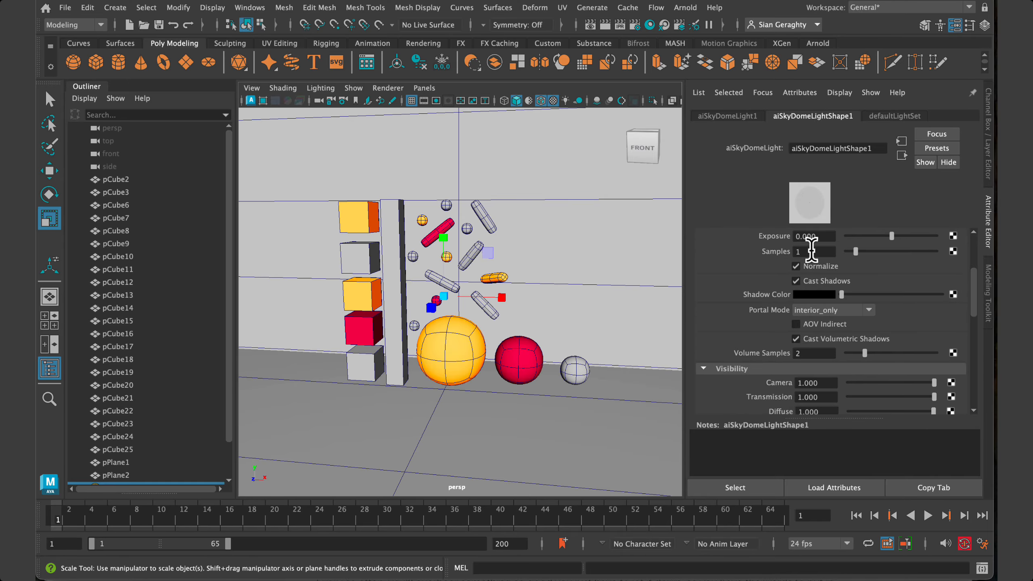
pyautogui.click(807, 251)
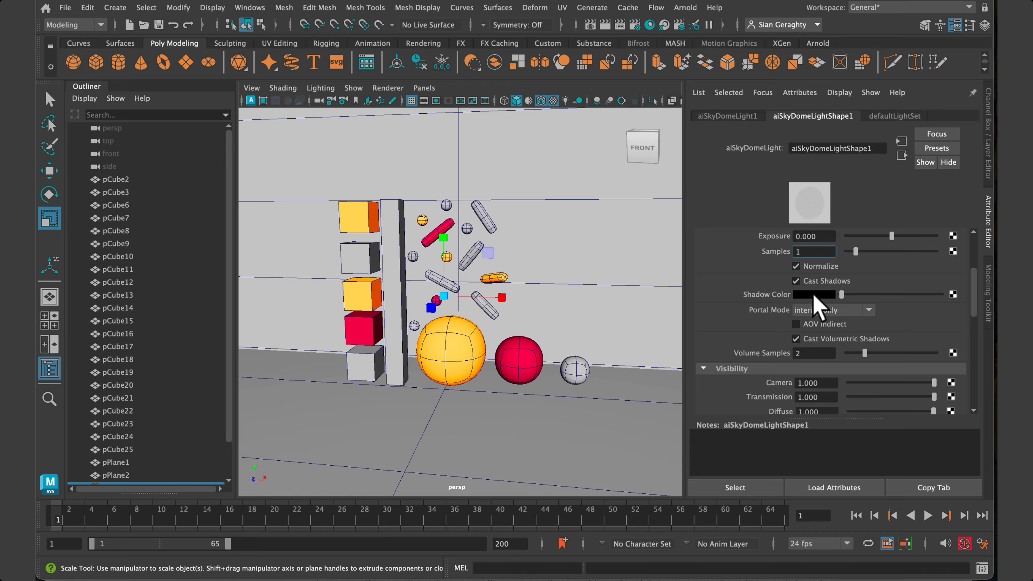
pyautogui.scroll(-3, 838, 331)
pyautogui.scroll(2, 837, 329)
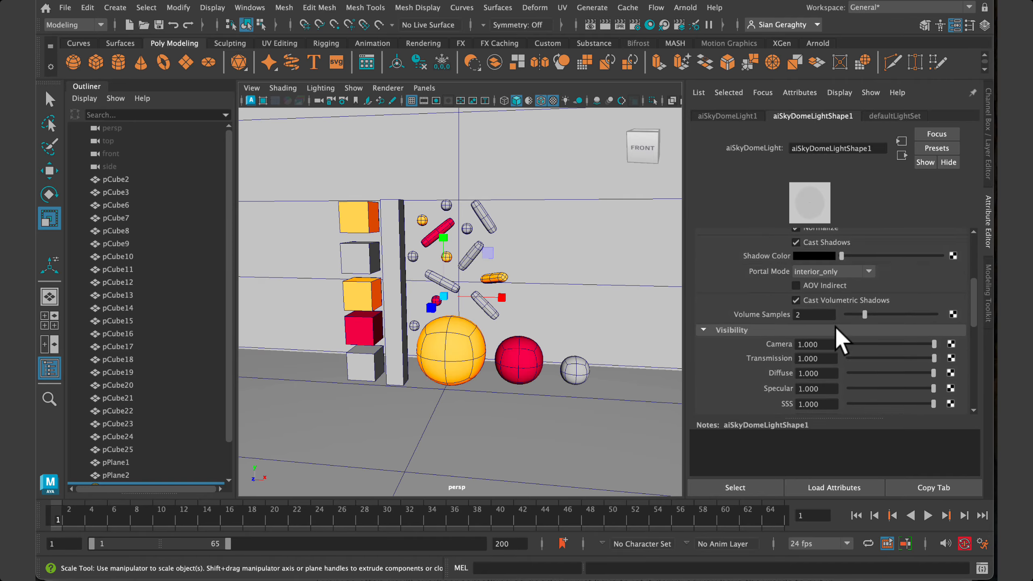
pyautogui.scroll(-2, 837, 328)
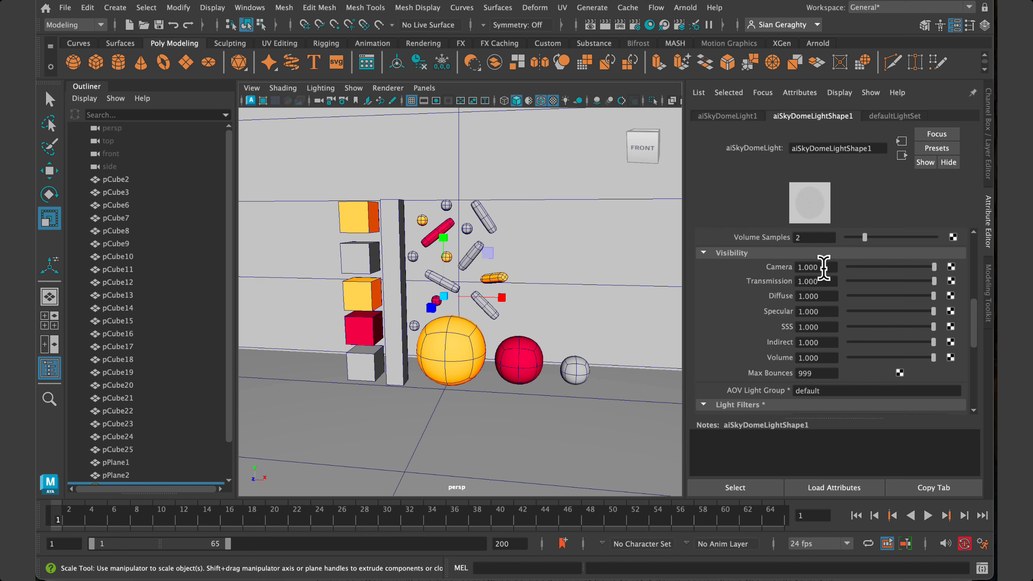
pyautogui.moveTo(935, 267)
pyautogui.mouseDown()
pyautogui.moveTo(845, 269)
pyautogui.moveTo(950, 266)
pyautogui.mouseUp()
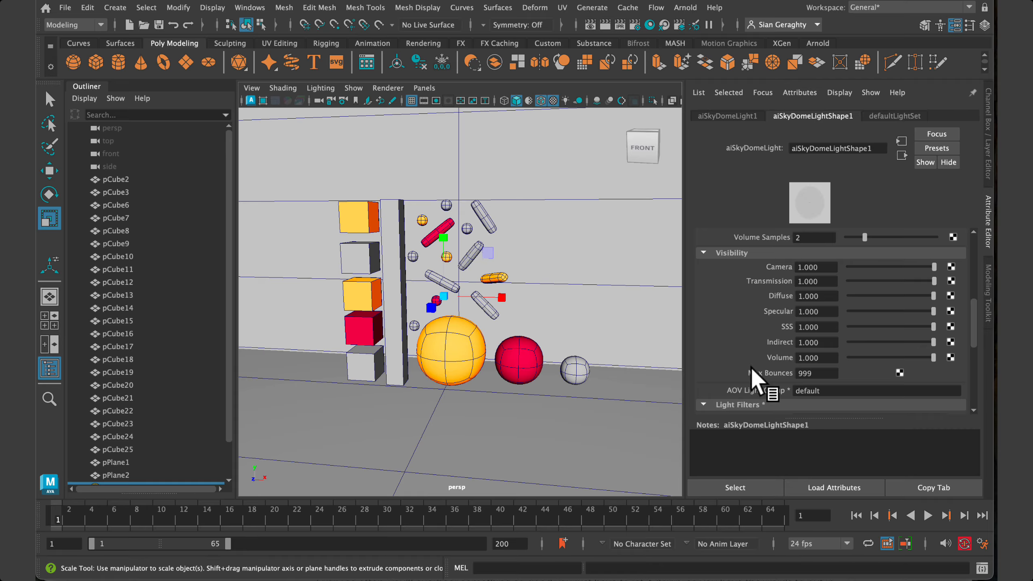
pyautogui.scroll(5, 752, 378)
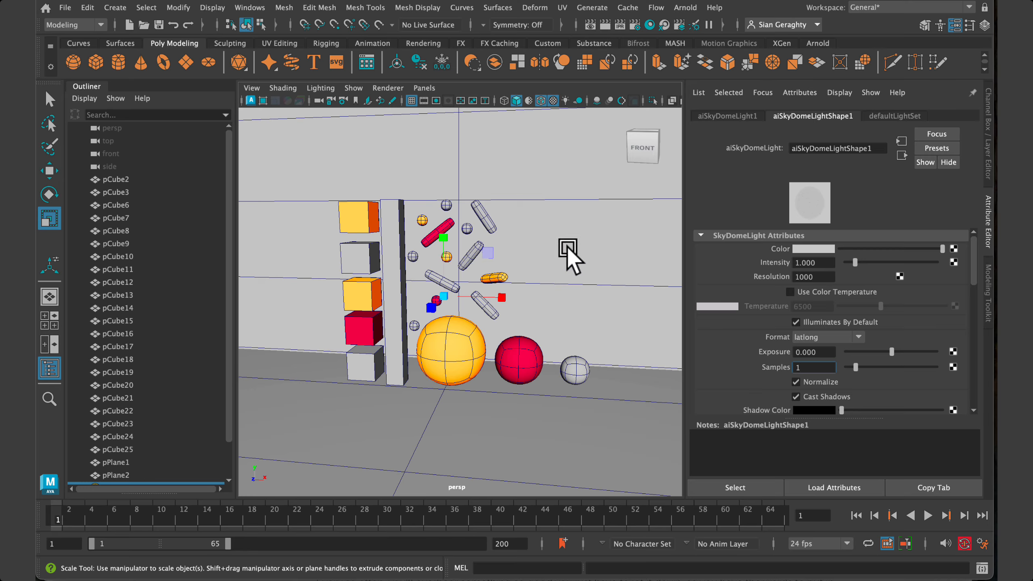
# Step: Preview the scene through the perspective camera with a live IPR session in Arnold RenderView, restart it once, and close the render window
pyautogui.click(685, 7)
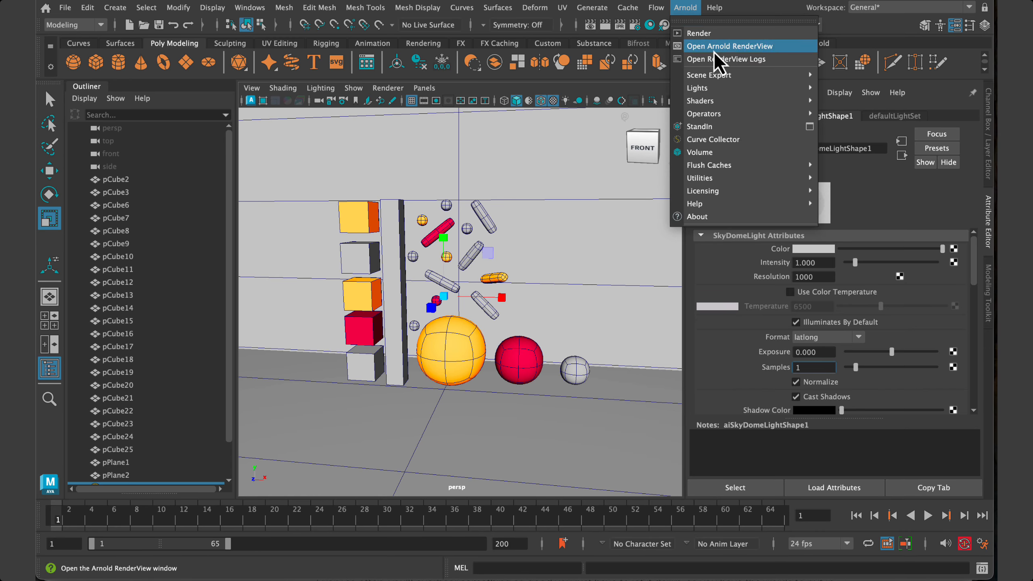
pyautogui.click(787, 47)
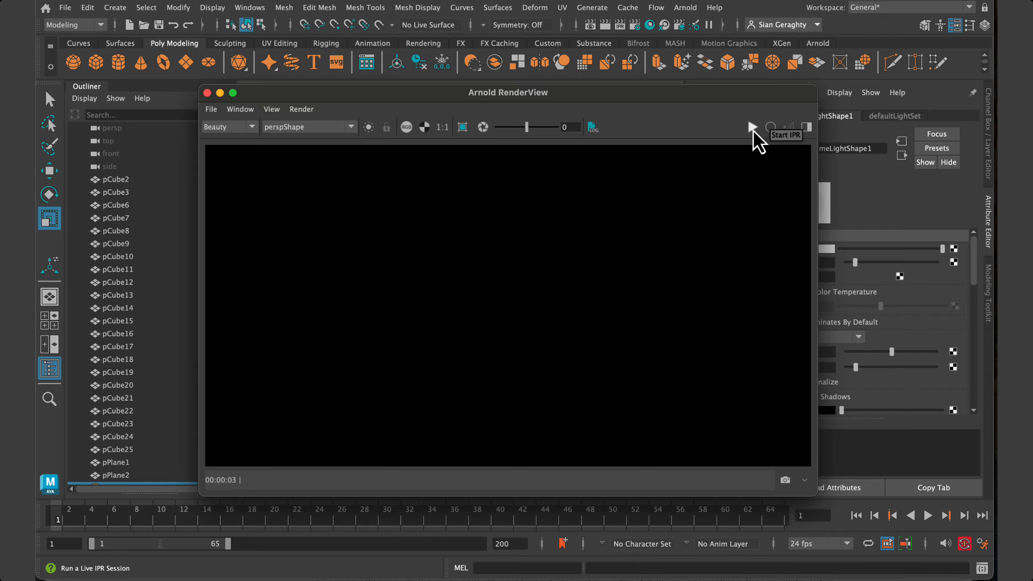
pyautogui.click(207, 93)
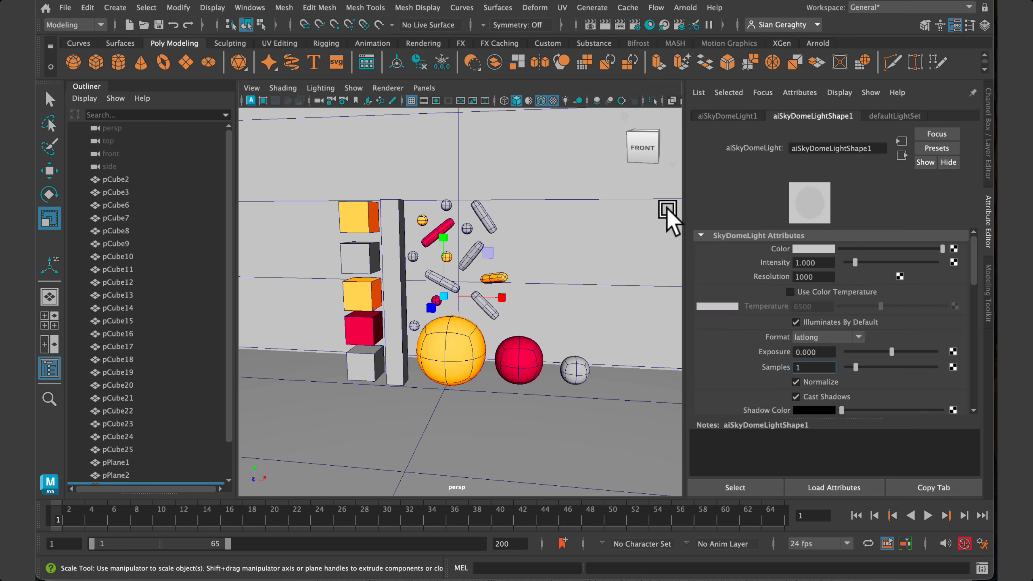
pyautogui.click(619, 25)
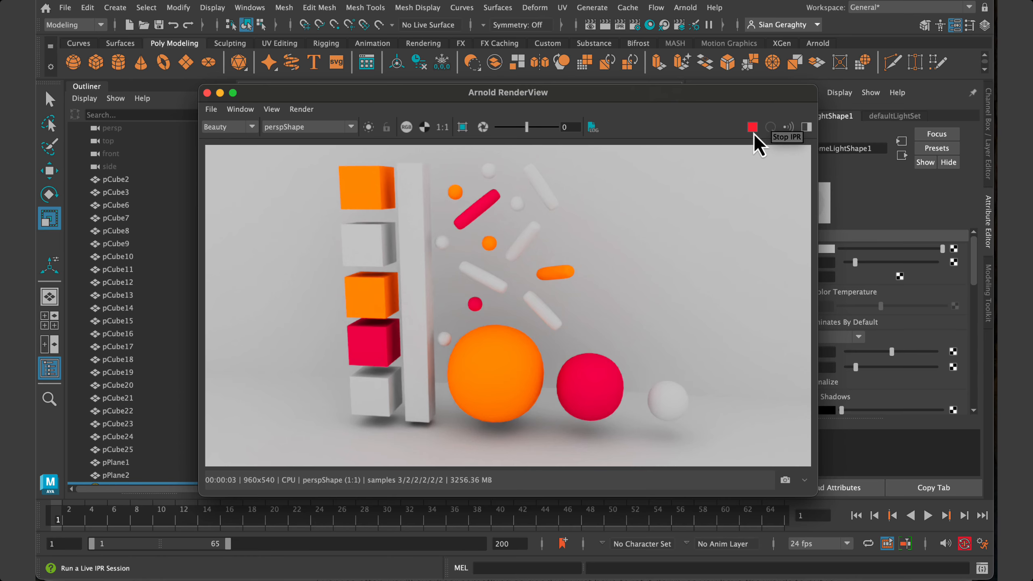
pyautogui.click(753, 133)
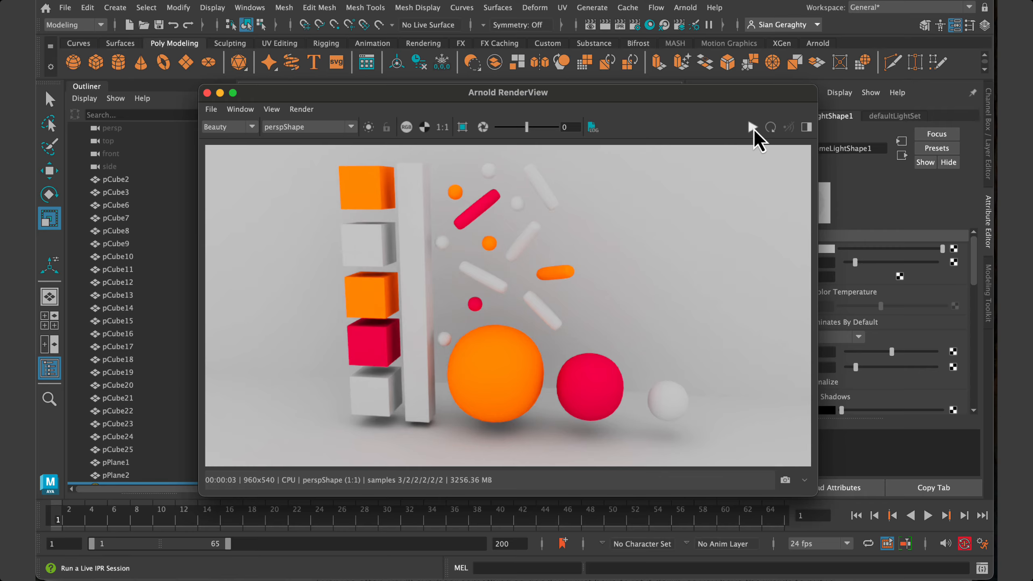
pyautogui.click(753, 130)
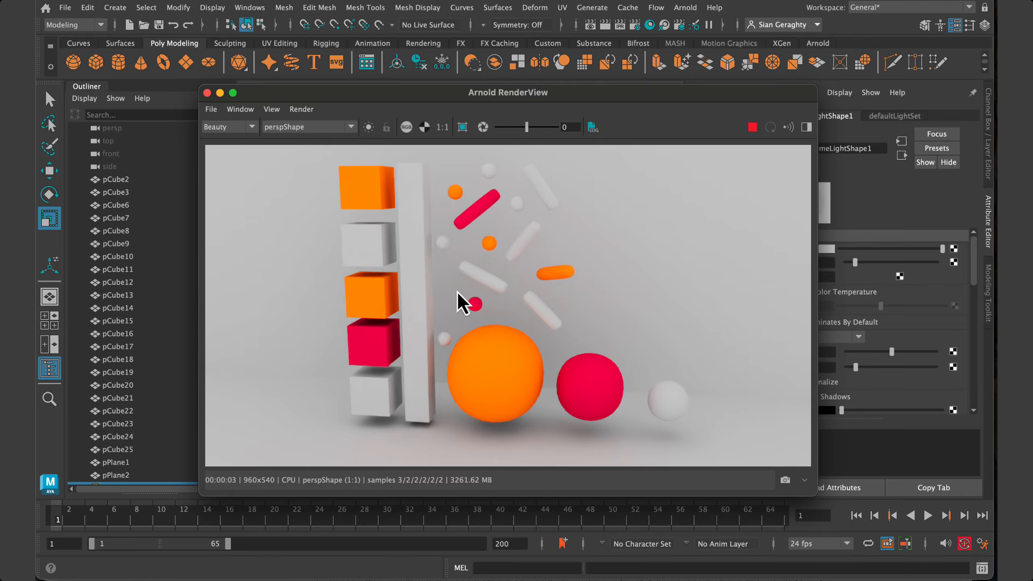
pyautogui.moveTo(731, 105); pyautogui.dragTo(687, 108)
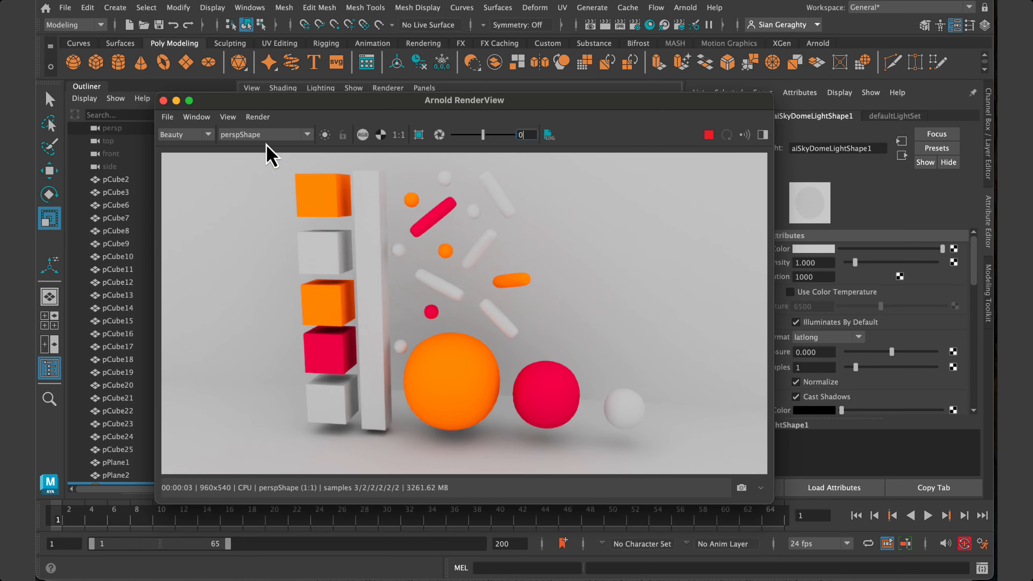
pyautogui.click(163, 101)
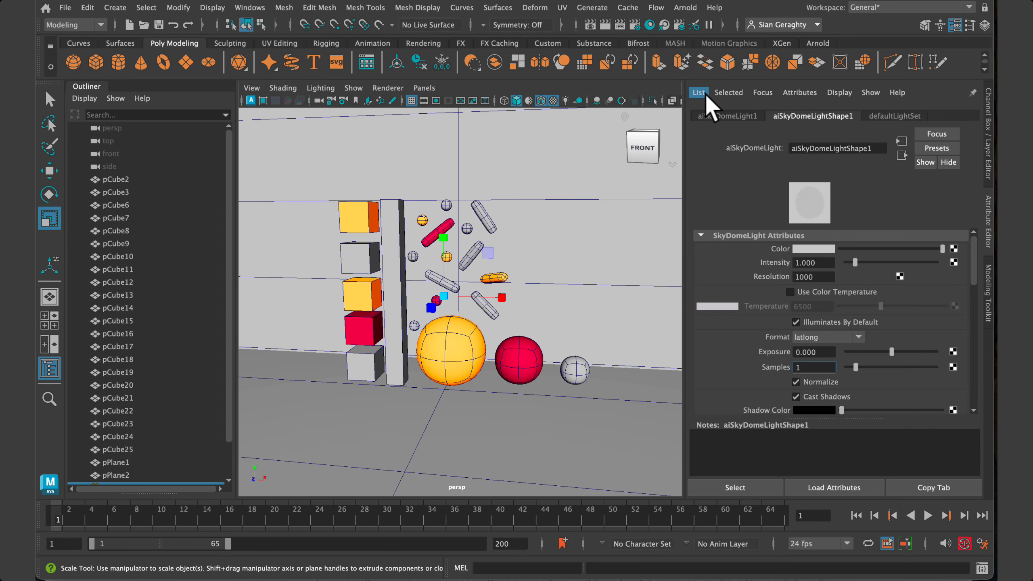
# Step: Open the render settings and set the output image format to jpeg
pyautogui.click(633, 28)
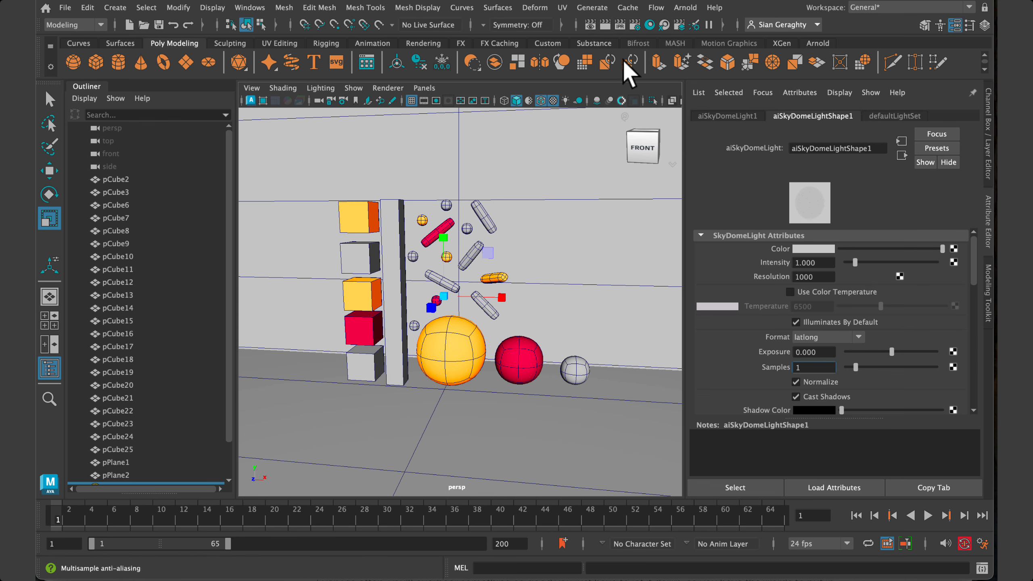
pyautogui.click(632, 24)
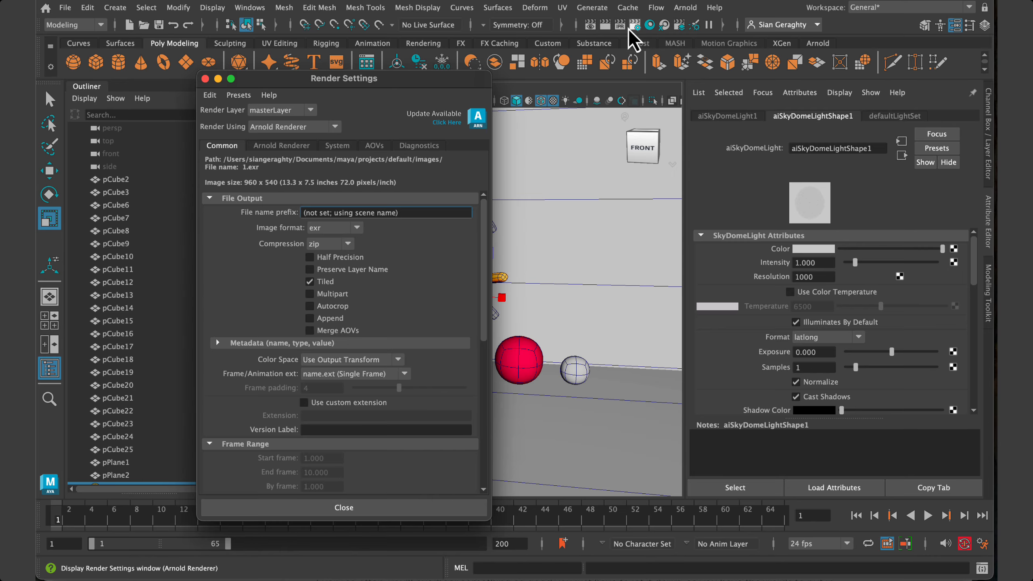
pyautogui.moveTo(433, 87); pyautogui.dragTo(553, 115)
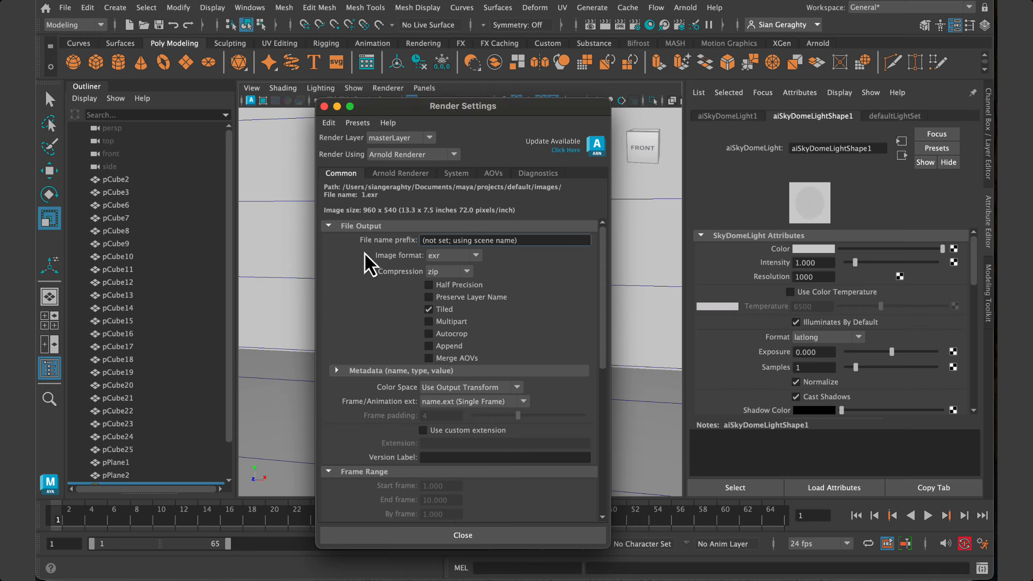
pyautogui.click(476, 256)
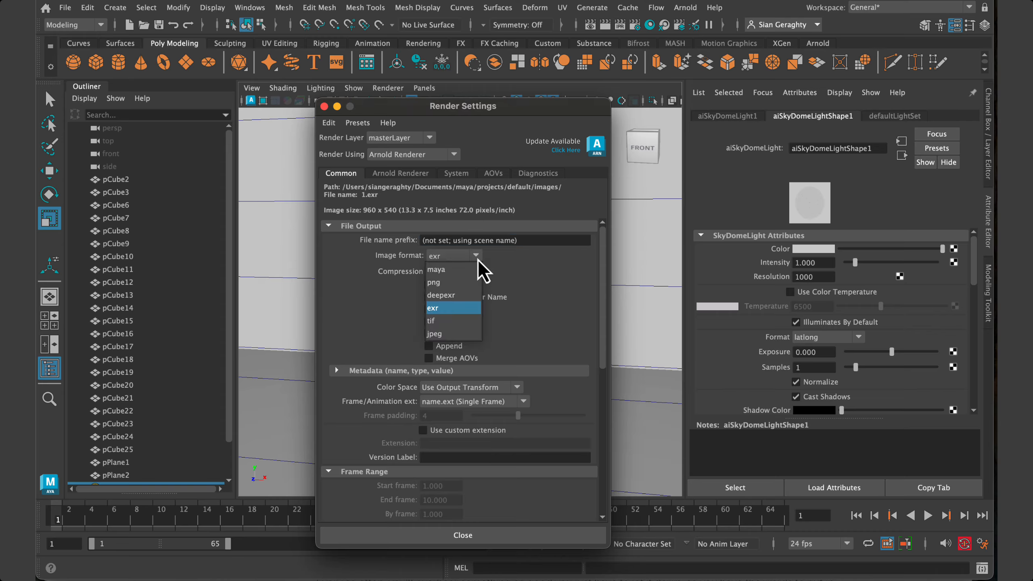
pyautogui.click(463, 335)
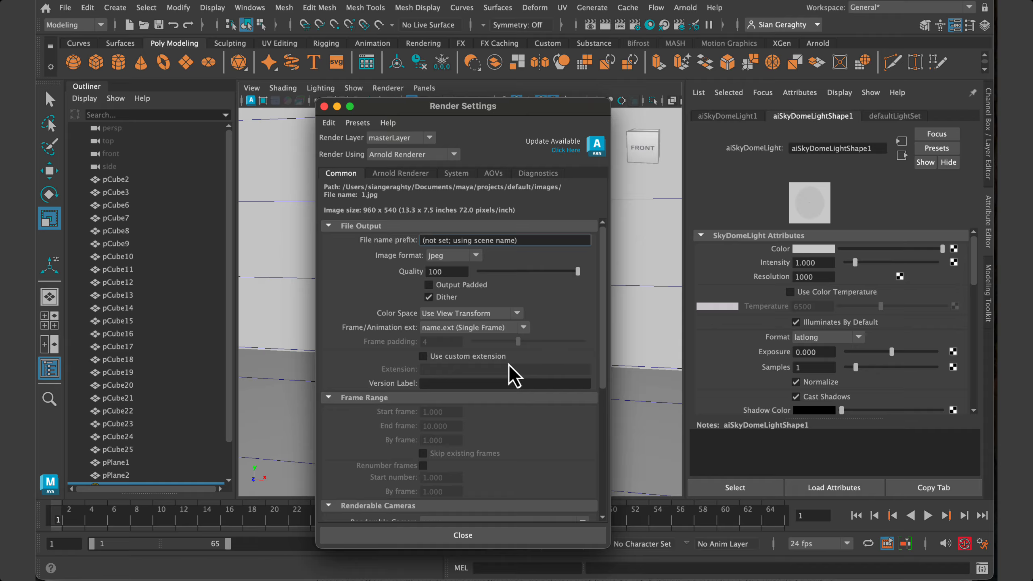
# Step: Set the render image size to the HD_1080 preset, 1920 by 1080 pixels
pyautogui.scroll(-10, 557, 383)
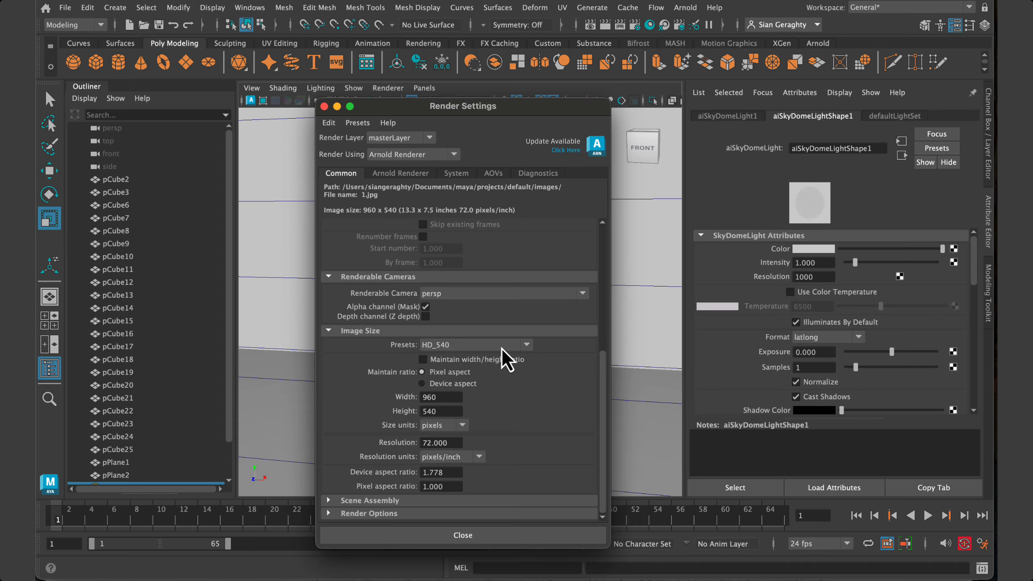
pyautogui.click(527, 353)
pyautogui.scroll(-2, 507, 434)
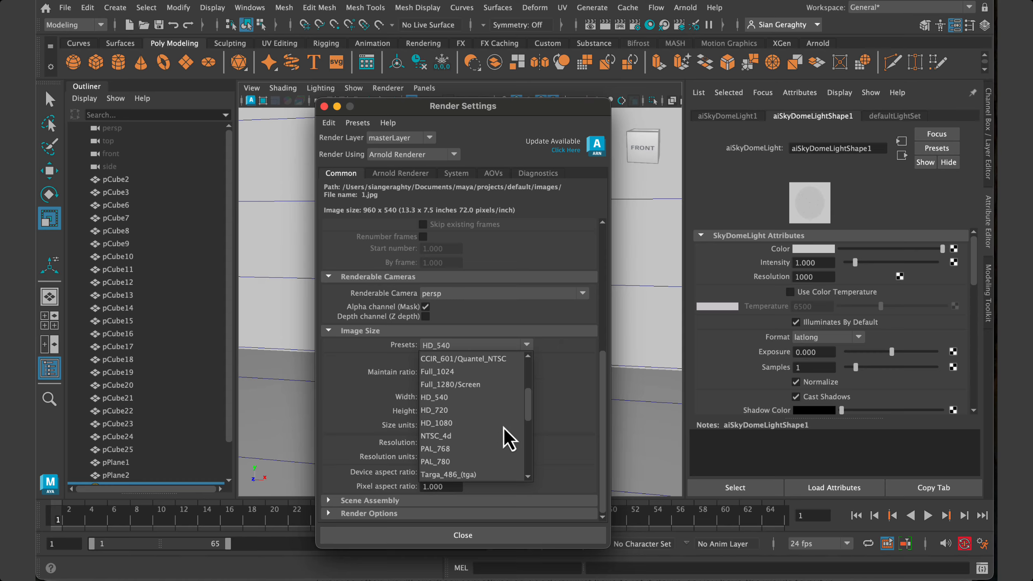
pyautogui.click(429, 424)
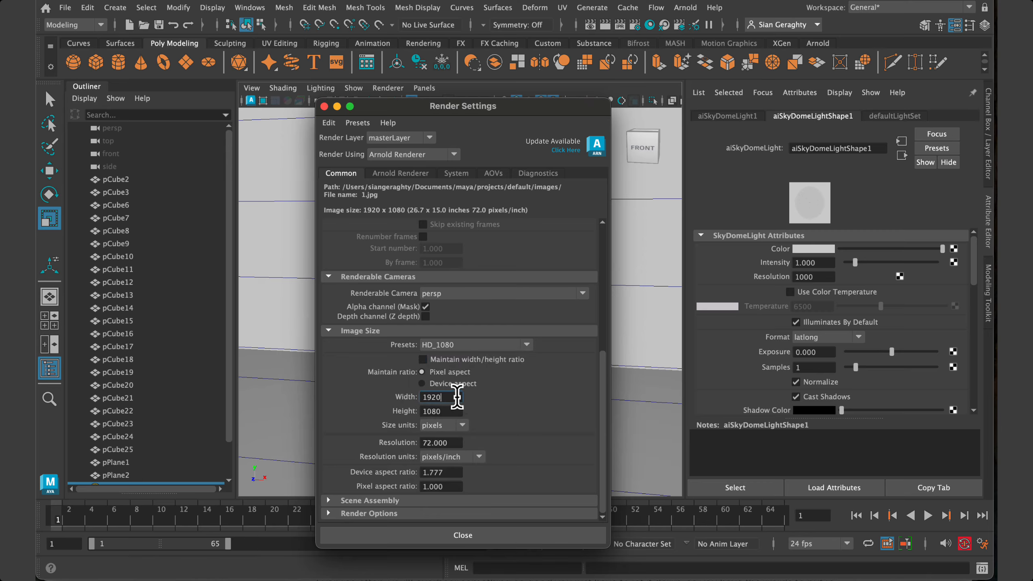
pyautogui.click(460, 397)
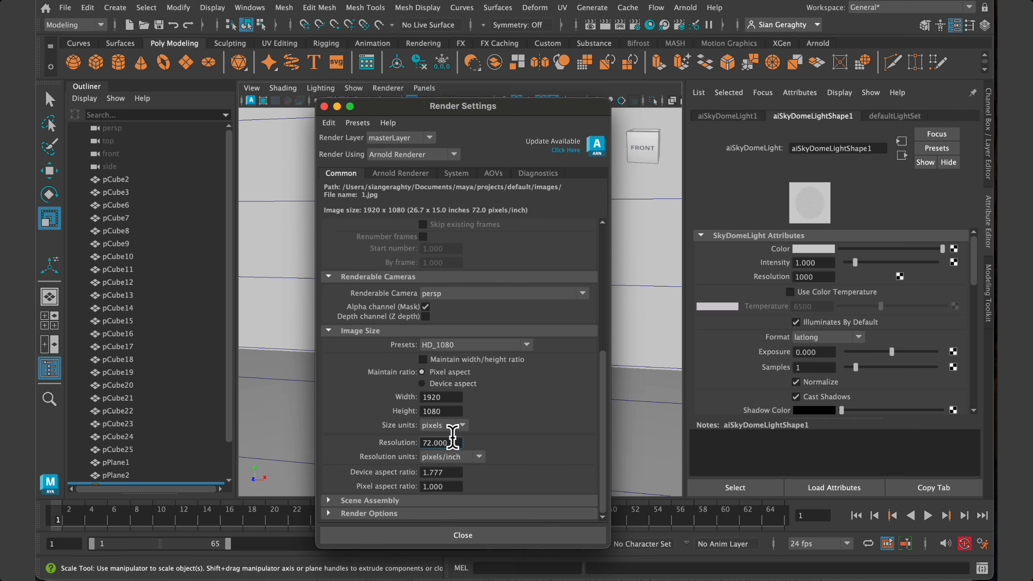
# Step: Look through the available image size presets, keep HD_1080 selected, and check the width, height and file output settings
pyautogui.scroll(5, 453, 433)
pyautogui.scroll(2, 452, 435)
pyautogui.scroll(-6, 453, 433)
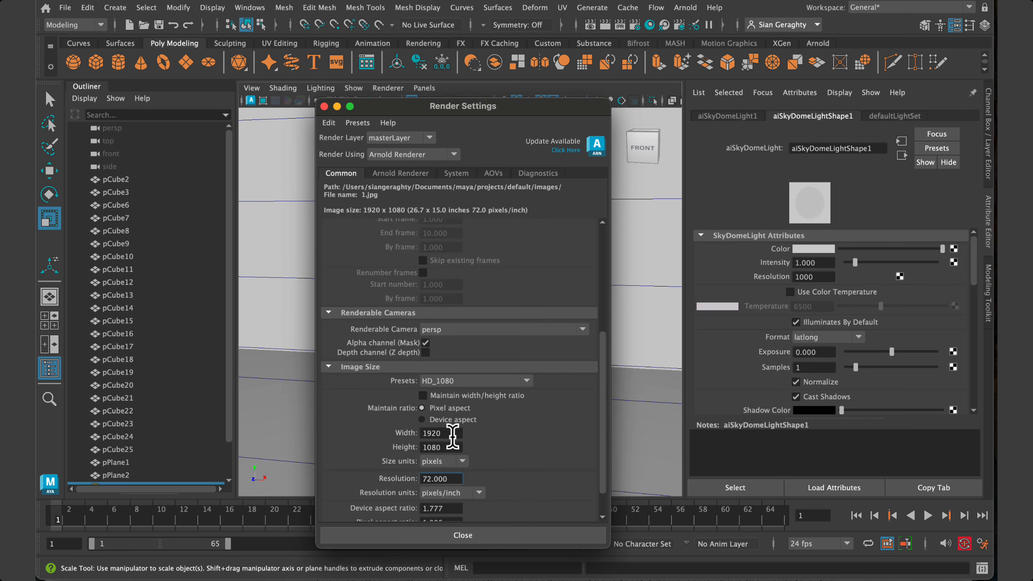
pyautogui.click(526, 345)
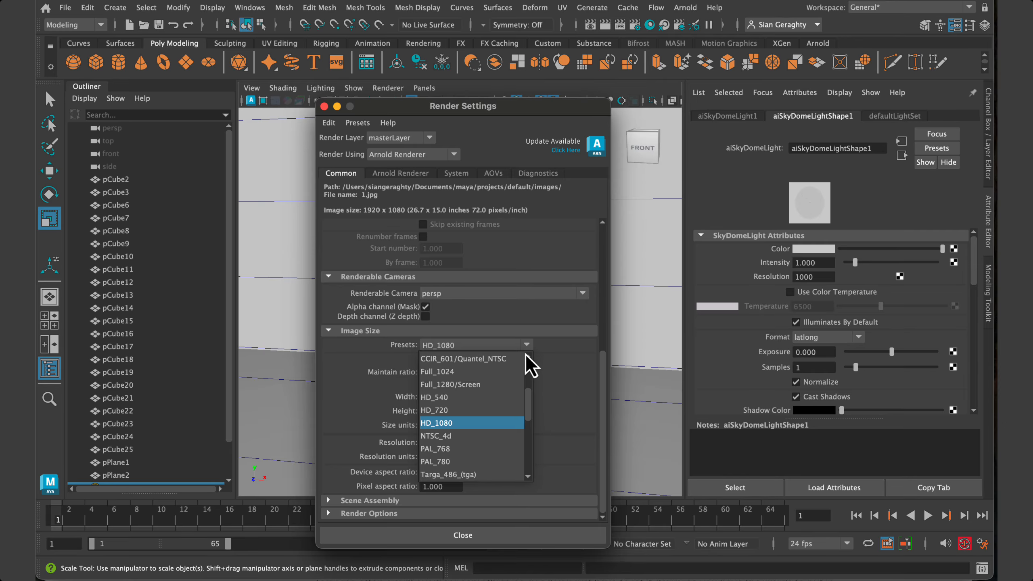
pyautogui.scroll(-1, 515, 434)
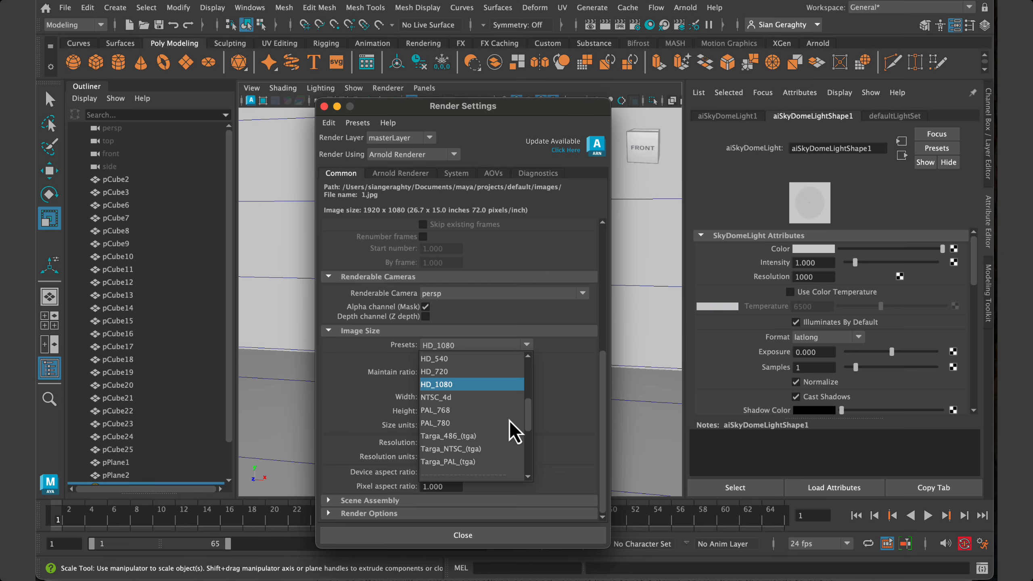
pyautogui.scroll(3, 514, 433)
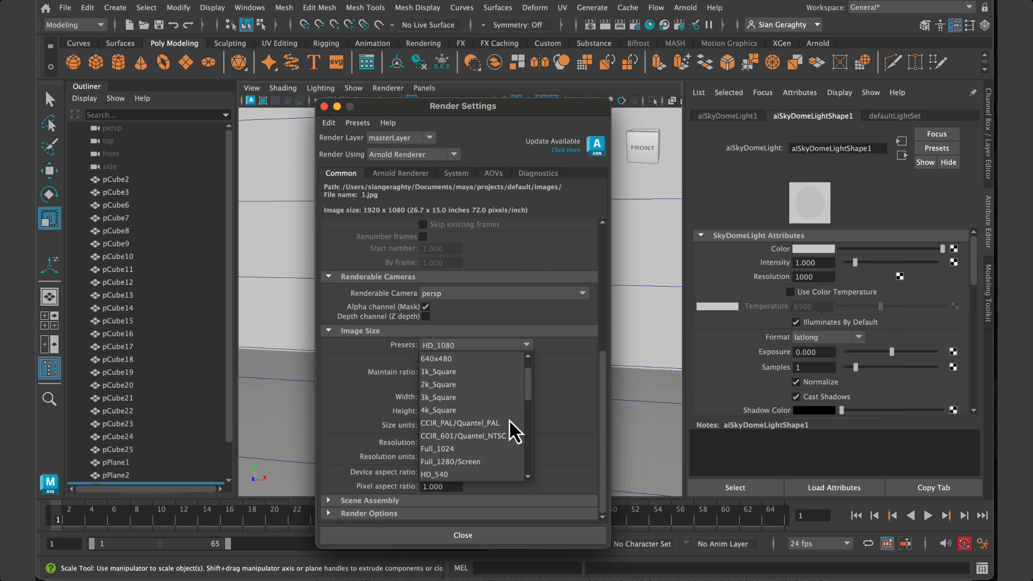
pyautogui.scroll(1, 501, 421)
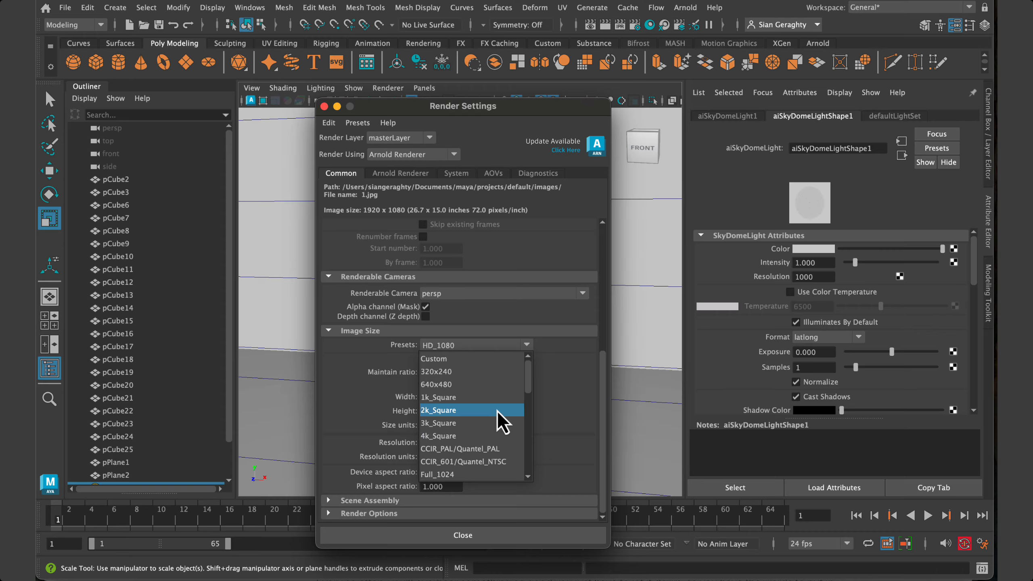
pyautogui.scroll(-6, 502, 423)
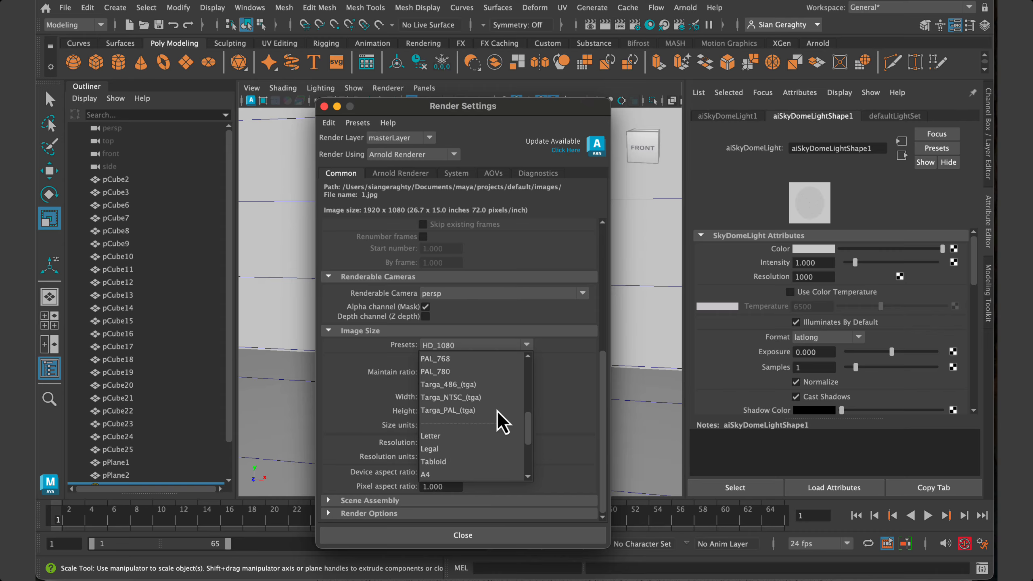
pyautogui.scroll(-1, 502, 422)
pyautogui.scroll(7, 502, 423)
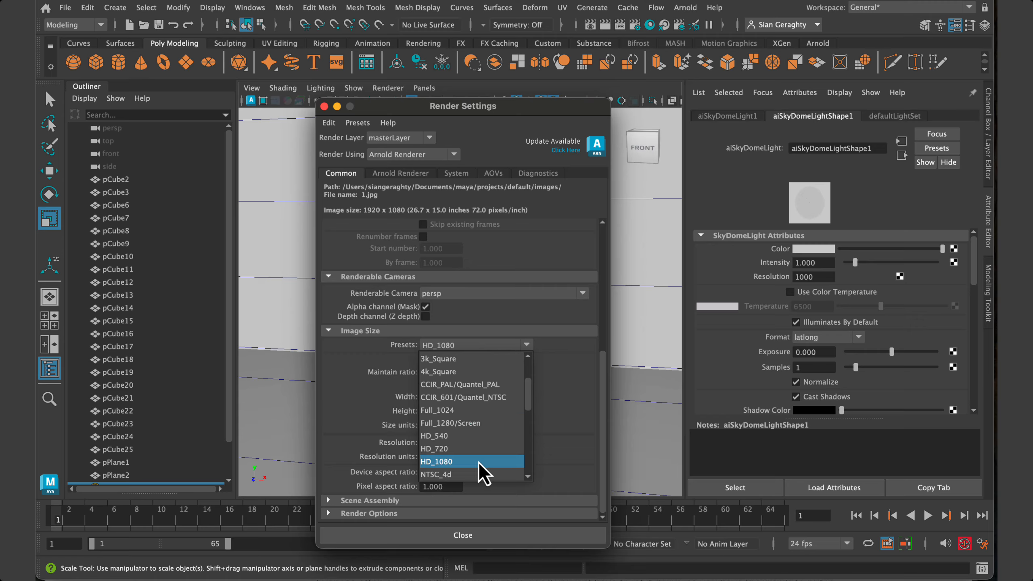
pyautogui.click(479, 463)
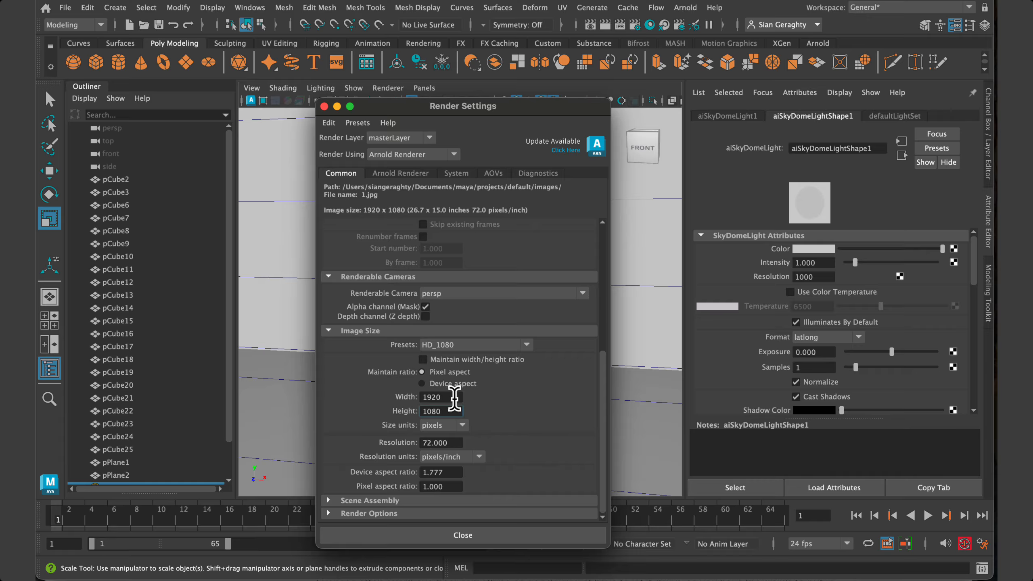
pyautogui.click(454, 396)
pyautogui.press('Tab')
pyautogui.scroll(5, 447, 374)
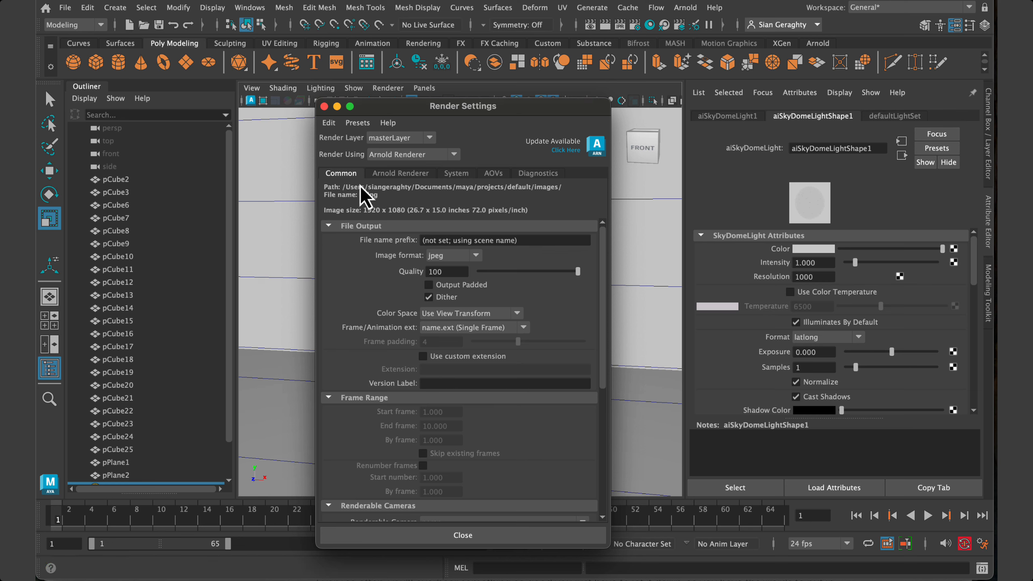
# Step: Review the Arnold sampling settings for camera, diffuse, specular, transmission, SSS and volume indirect rays
pyautogui.click(386, 174)
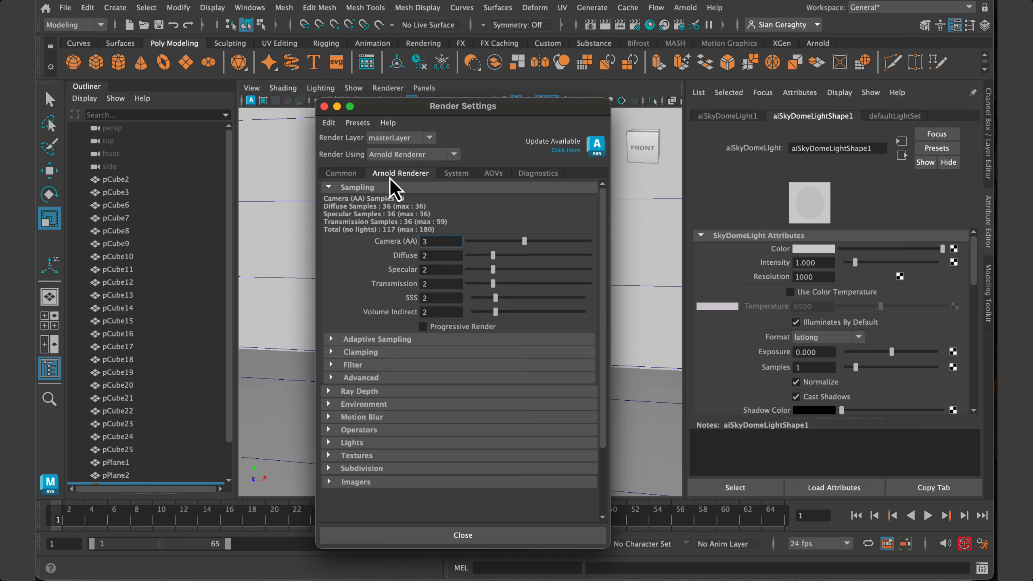
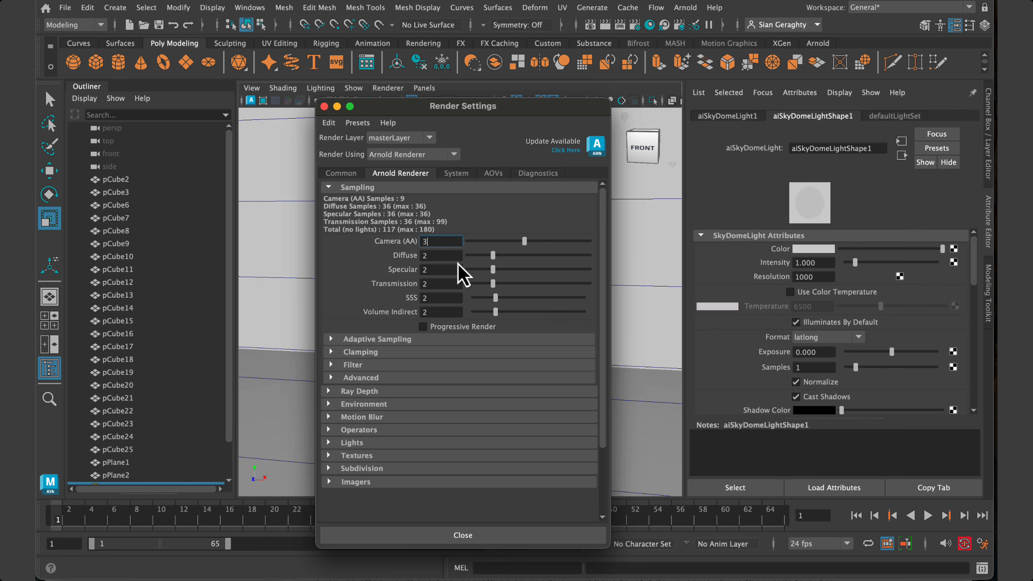
pyautogui.click(427, 256)
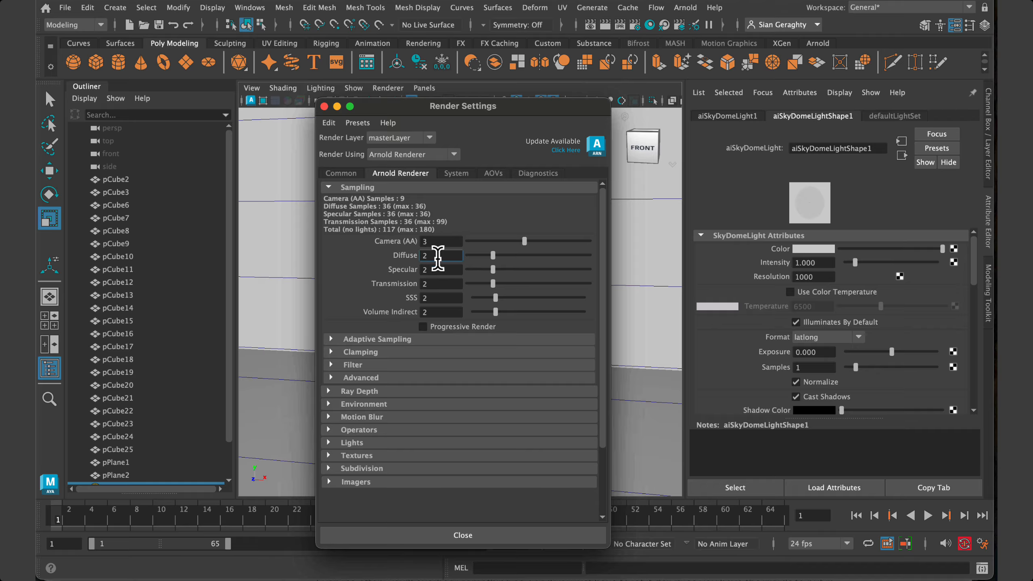
pyautogui.click(431, 270)
pyautogui.click(431, 284)
pyautogui.click(432, 297)
pyautogui.click(430, 312)
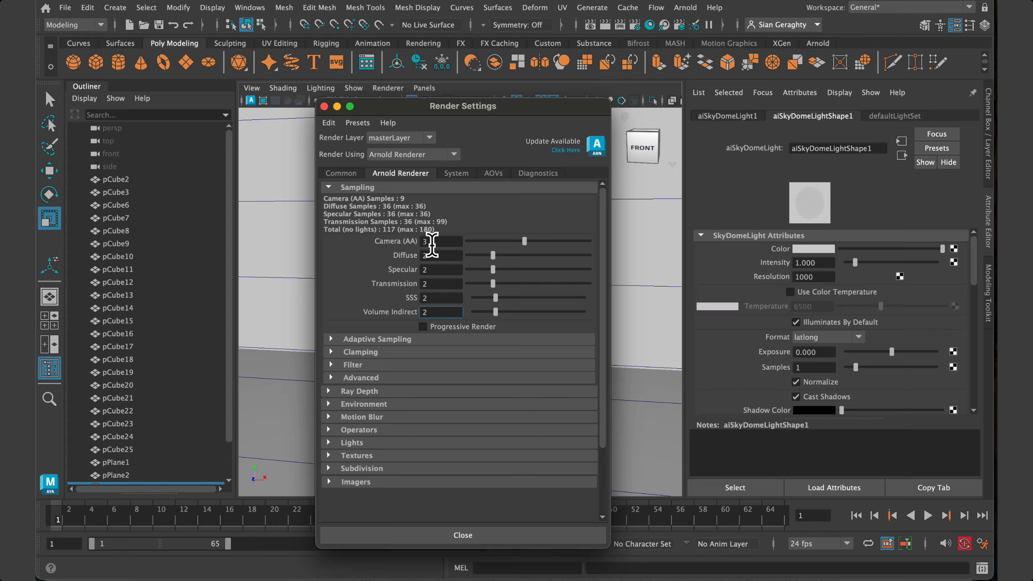
pyautogui.doubleClick(434, 255)
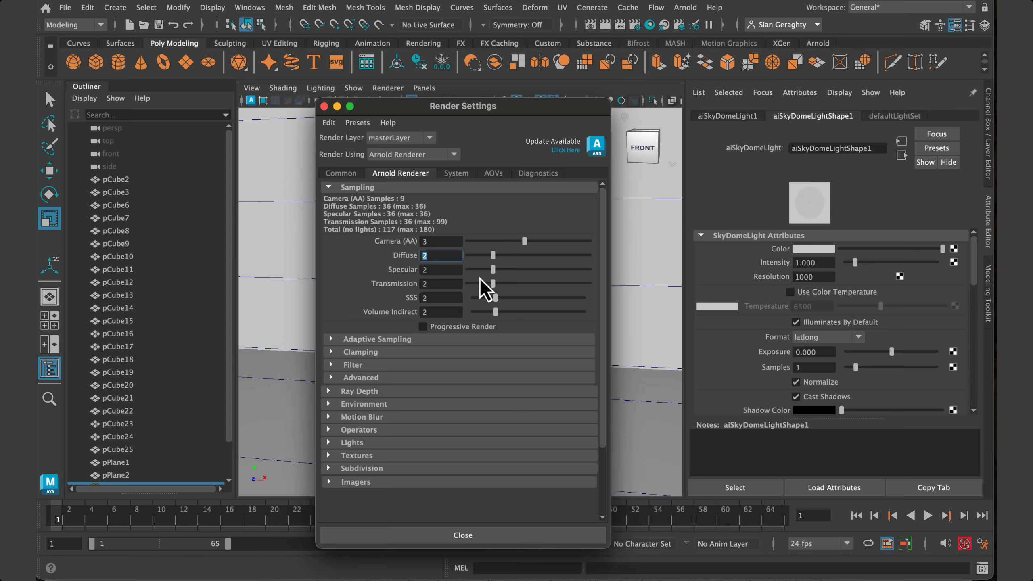
pyautogui.click(454, 270)
pyautogui.doubleClick(455, 270)
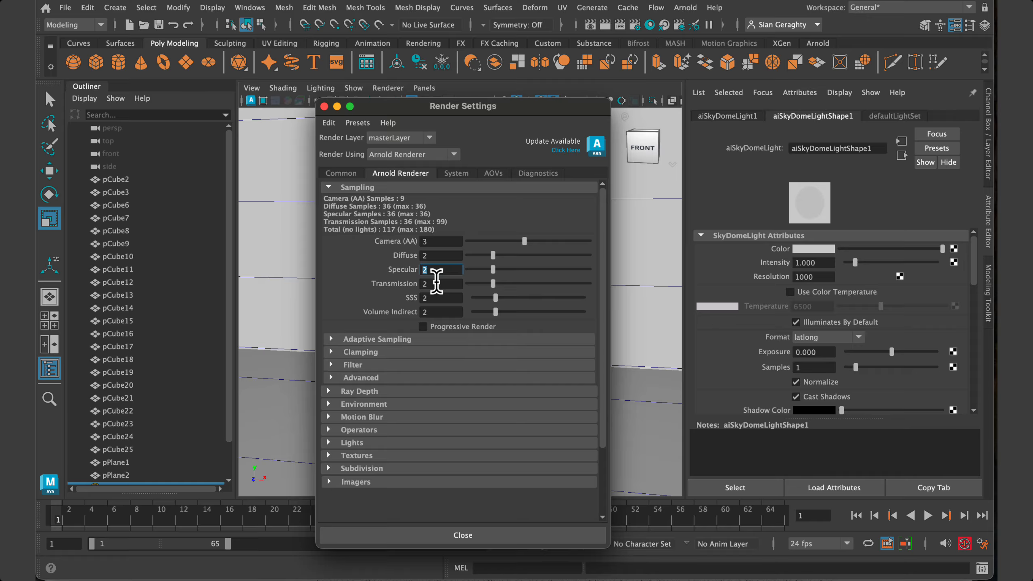
pyautogui.click(436, 282)
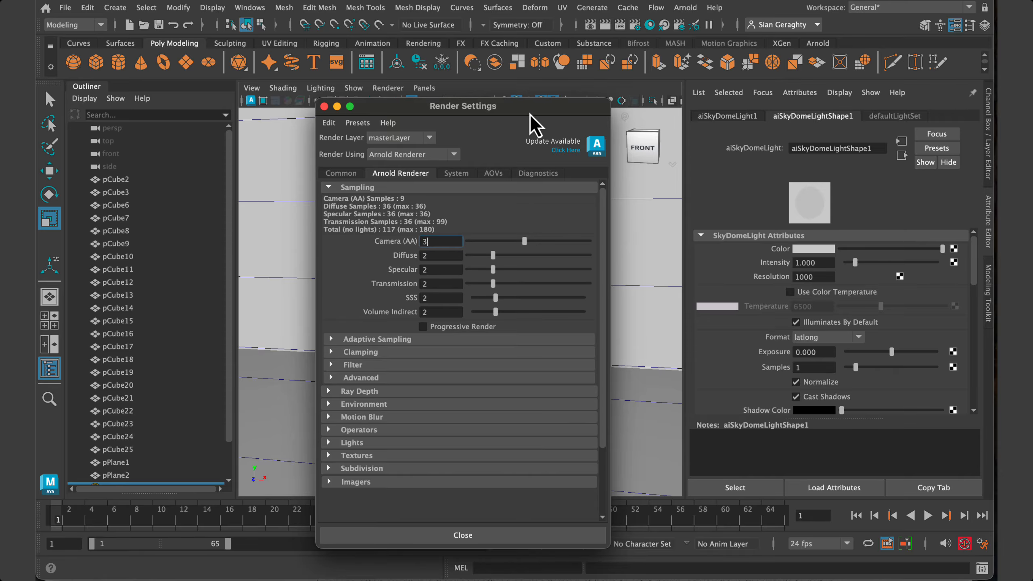
# Step: Move the Render Settings window clear of the composition and display the 1920 x 1080 resolution gate in the perspective view
pyautogui.moveTo(531, 113); pyautogui.dragTo(280, 124)
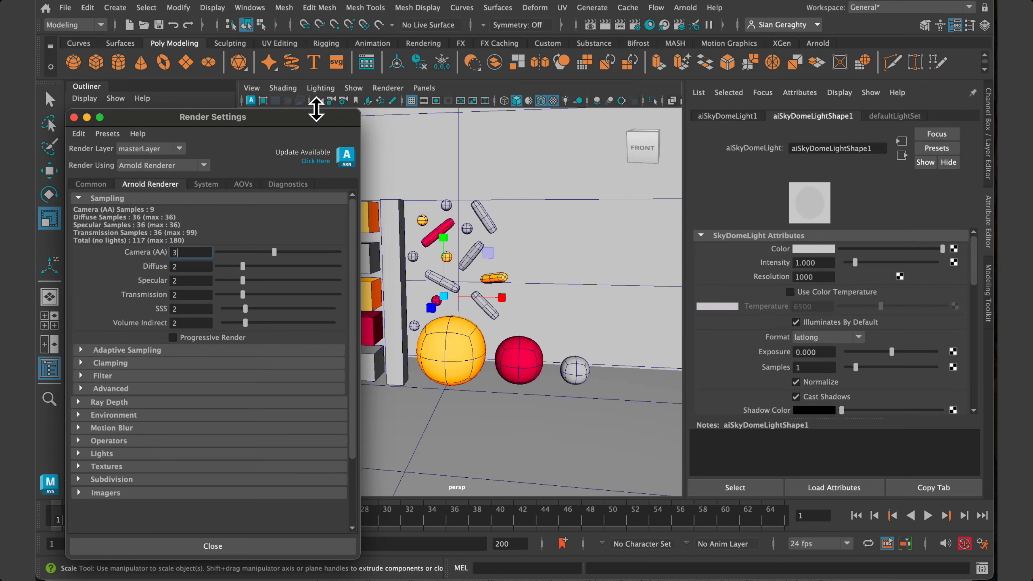
pyautogui.moveTo(316, 115); pyautogui.dragTo(918, 182)
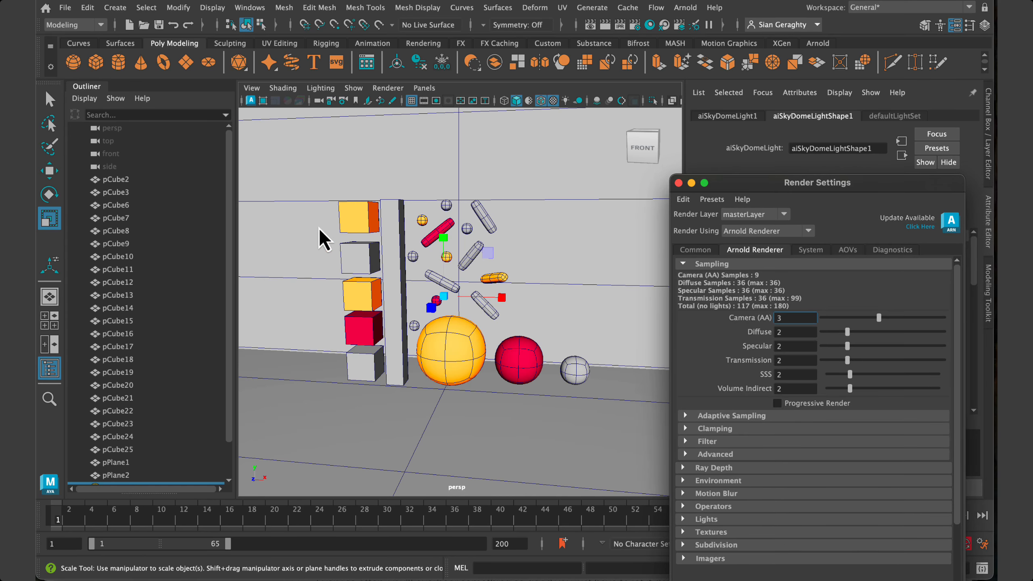
pyautogui.scroll(3, 577, 262)
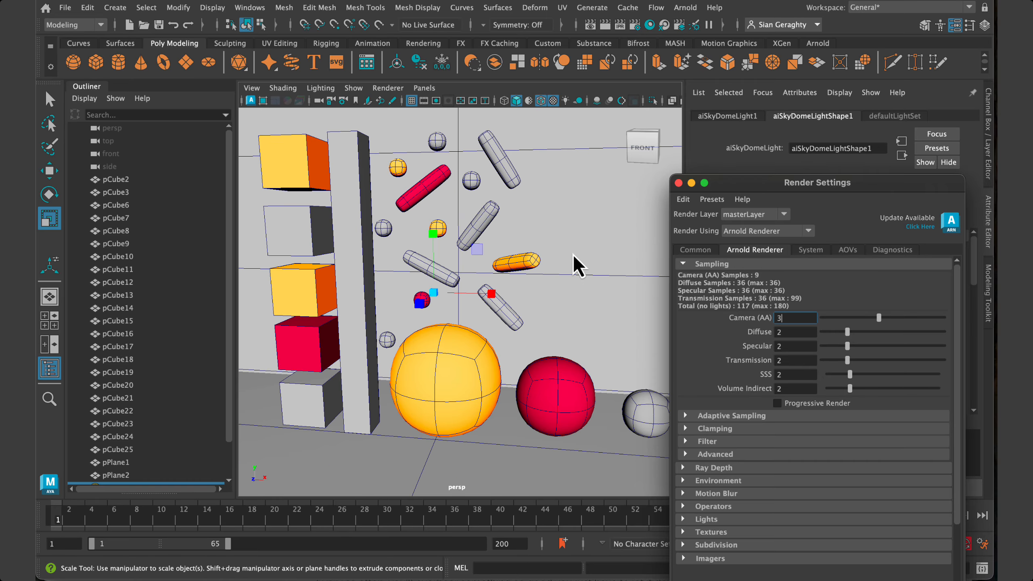
pyautogui.scroll(-5, 577, 264)
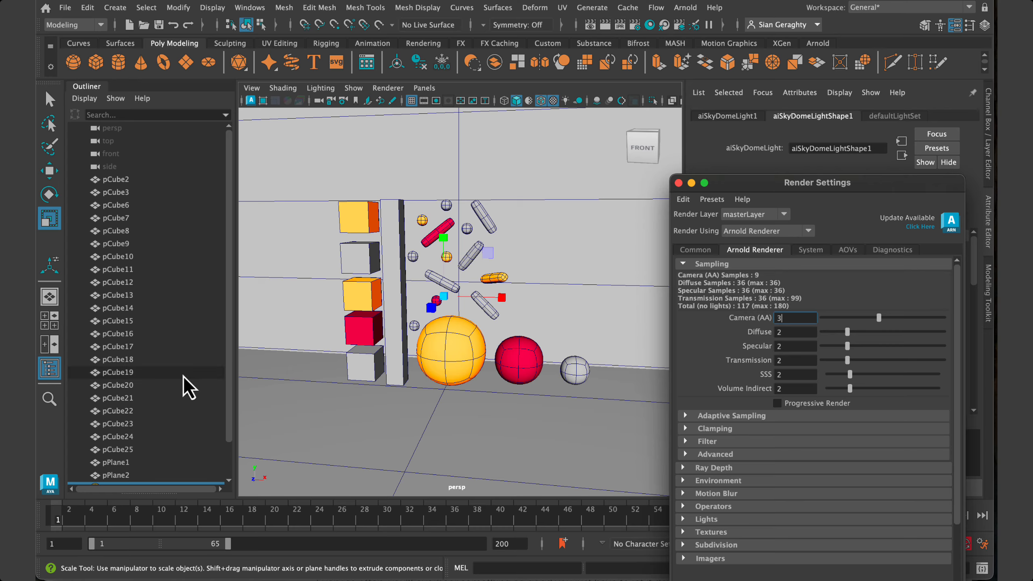
pyautogui.click(694, 250)
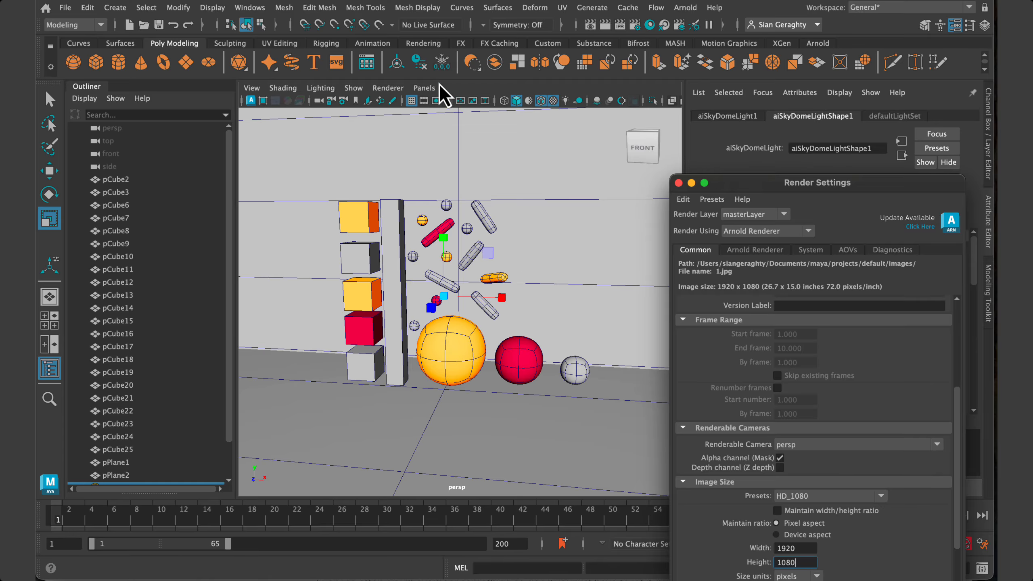
pyautogui.click(437, 104)
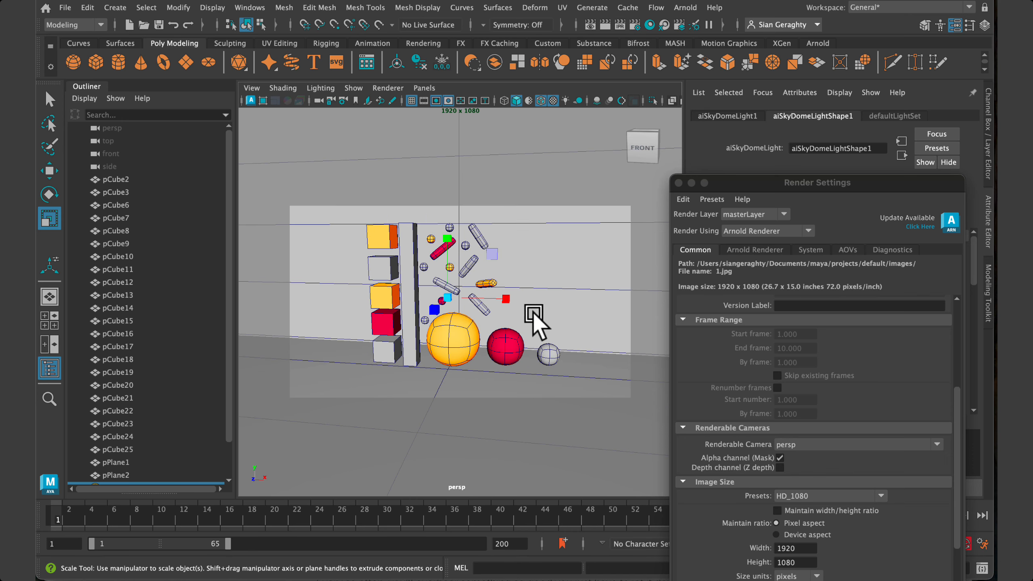
# Step: Frame the cubes, rods and spheres inside the resolution gate, leaving empty backdrop beside the small white sphere
pyautogui.keyDown('alt'); pyautogui.moveTo(557, 346); pyautogui.dragTo(549, 352, button='middle'); pyautogui.keyUp('alt')
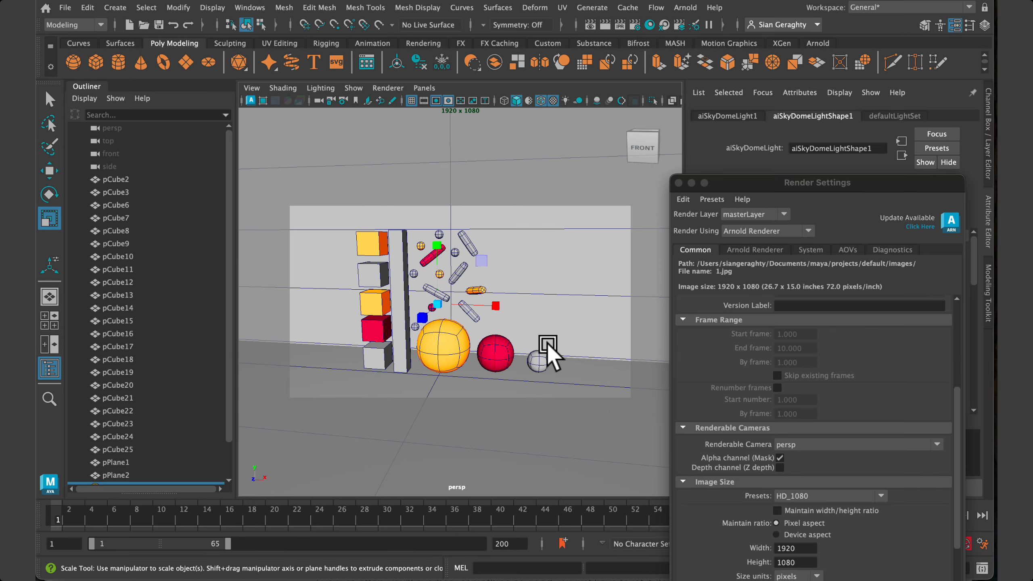
pyautogui.scroll(2, 550, 352)
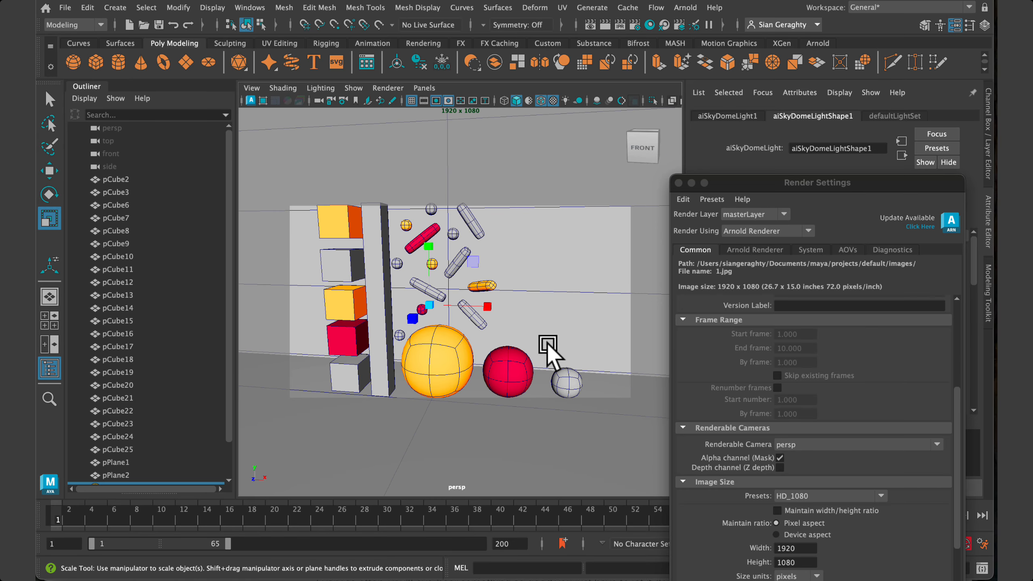
pyautogui.scroll(-2, 549, 350)
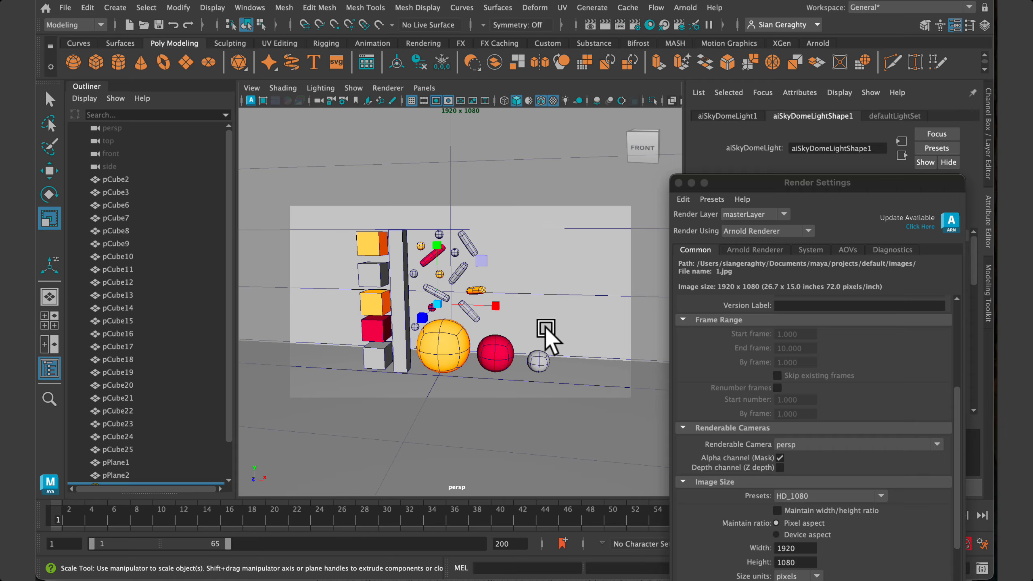
pyautogui.press('alt')
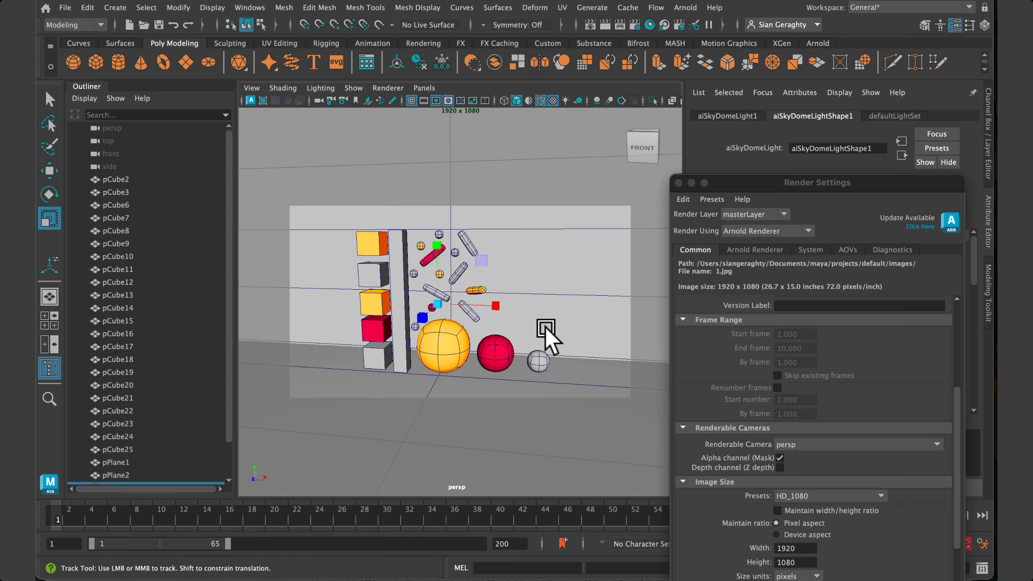
pyautogui.scroll(-3, 546, 329)
pyautogui.scroll(6, 546, 328)
pyautogui.scroll(-3, 546, 329)
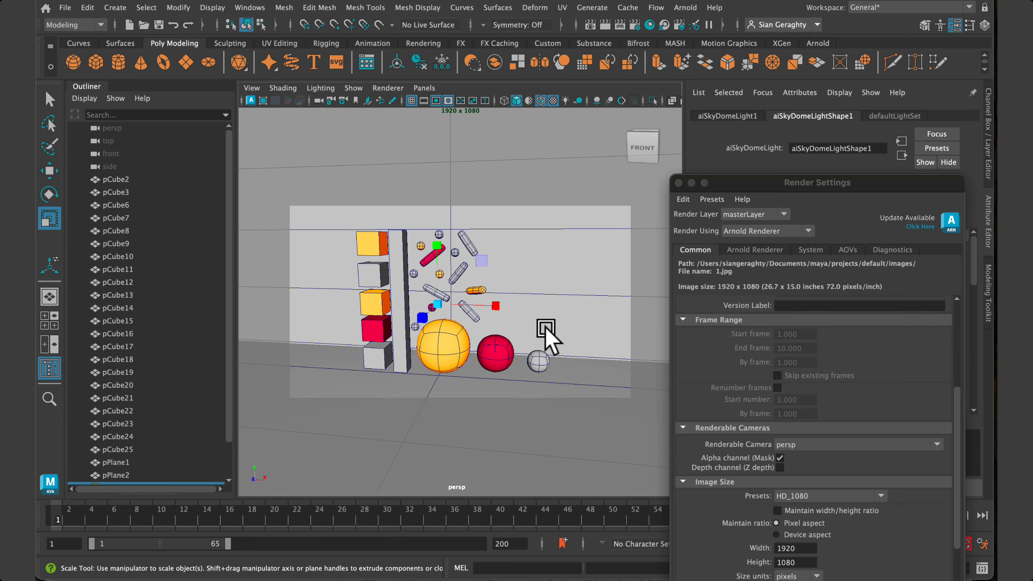
pyautogui.moveTo(546, 329)
pyautogui.keyDown('alt'); pyautogui.mouseDown(button='right')
pyautogui.moveTo(544, 313)
pyautogui.moveTo(553, 350)
pyautogui.moveTo(548, 296)
pyautogui.moveTo(553, 340)
pyautogui.mouseUp(button='right'); pyautogui.keyUp('alt')
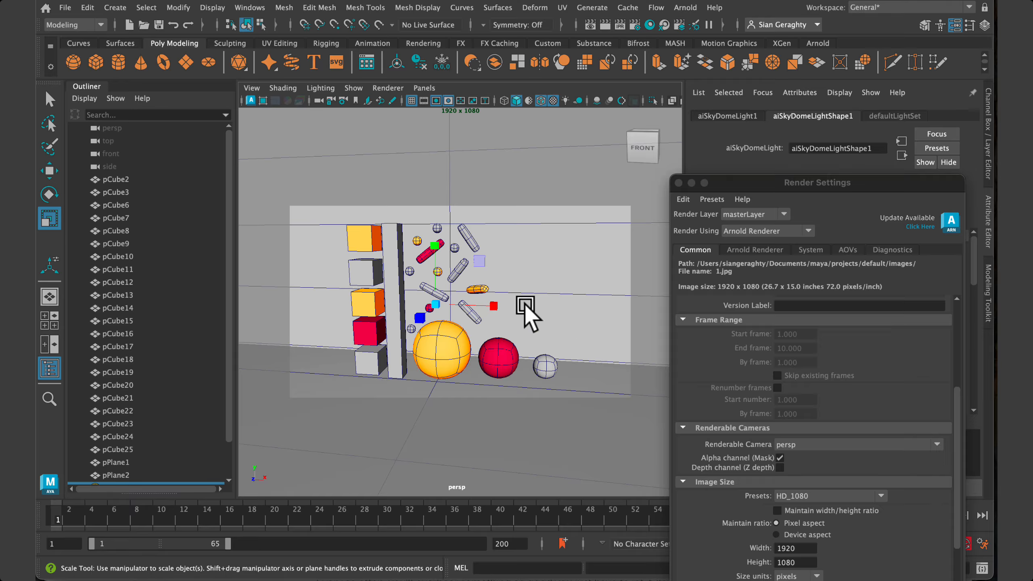
pyautogui.moveTo(519, 342)
pyautogui.keyDown('alt'); pyautogui.mouseDown(button='middle')
pyautogui.moveTo(463, 330)
pyautogui.moveTo(629, 330)
pyautogui.moveTo(496, 323)
pyautogui.moveTo(525, 334)
pyautogui.mouseUp(button='middle'); pyautogui.keyUp('alt')
pyautogui.keyDown('alt'); pyautogui.moveTo(522, 332); pyautogui.dragTo(516, 332, button='middle'); pyautogui.keyUp('alt')
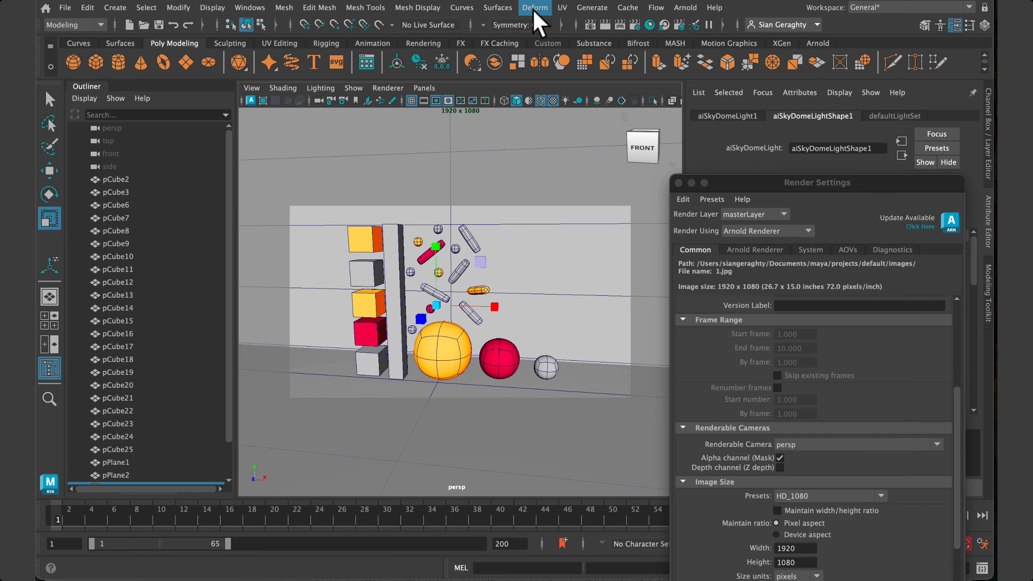
# Step: Render the perspective view in Arnold RenderView and fit the whole 1920 x 1080 image in the window to examine it
pyautogui.click(620, 25)
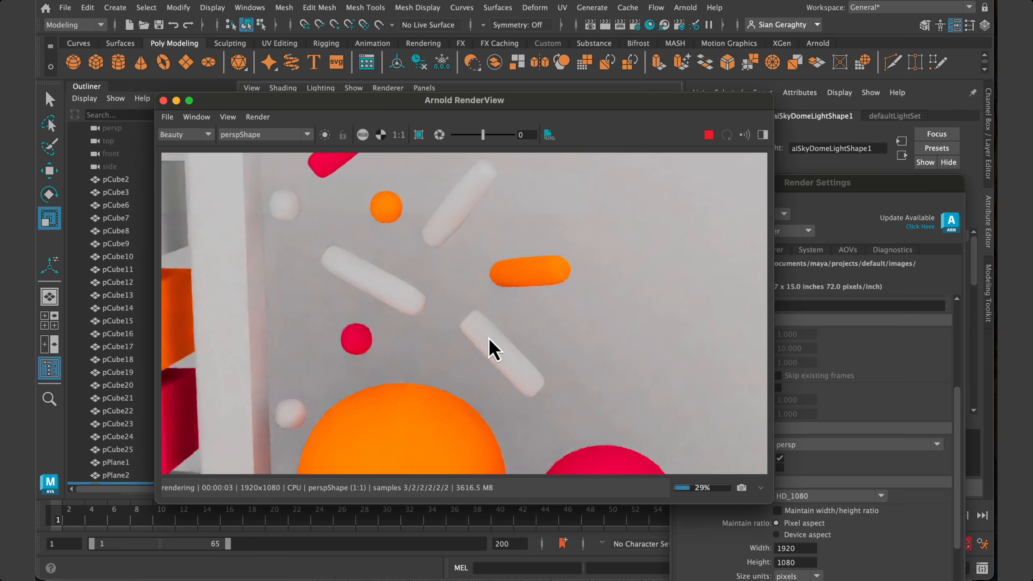
pyautogui.scroll(-3, 332, 306)
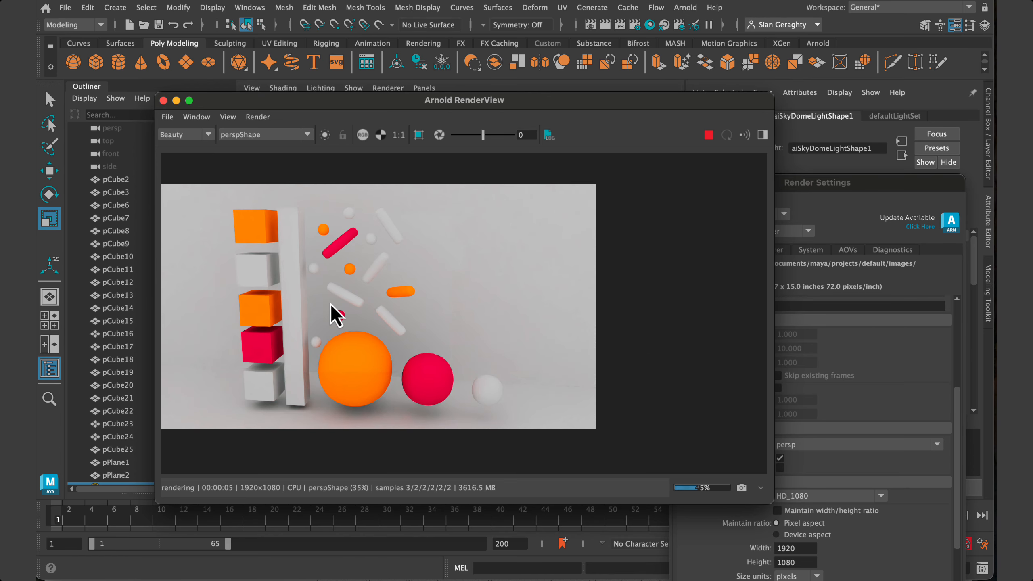
pyautogui.scroll(1, 331, 306)
pyautogui.scroll(-1, 332, 306)
pyautogui.moveTo(438, 307); pyautogui.dragTo(521, 316, button='middle')
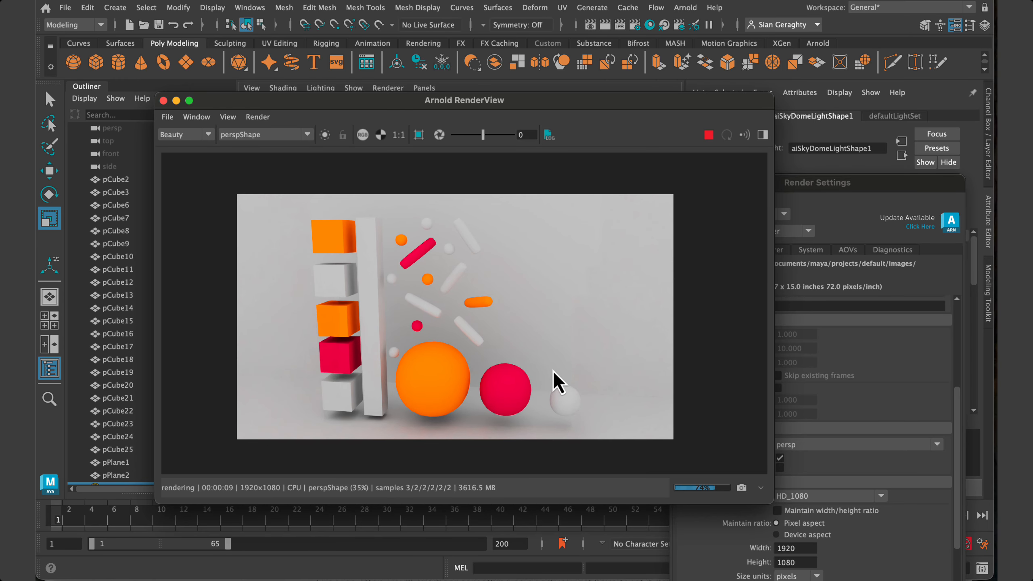
pyautogui.scroll(-3, 558, 383)
pyautogui.scroll(3, 557, 383)
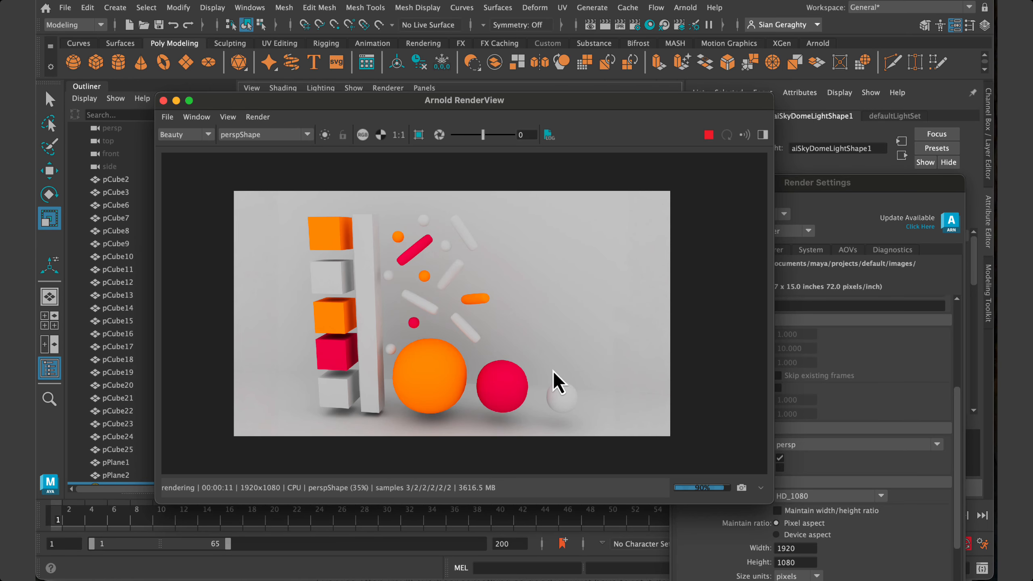
pyautogui.scroll(1, 557, 382)
pyautogui.scroll(-1, 555, 382)
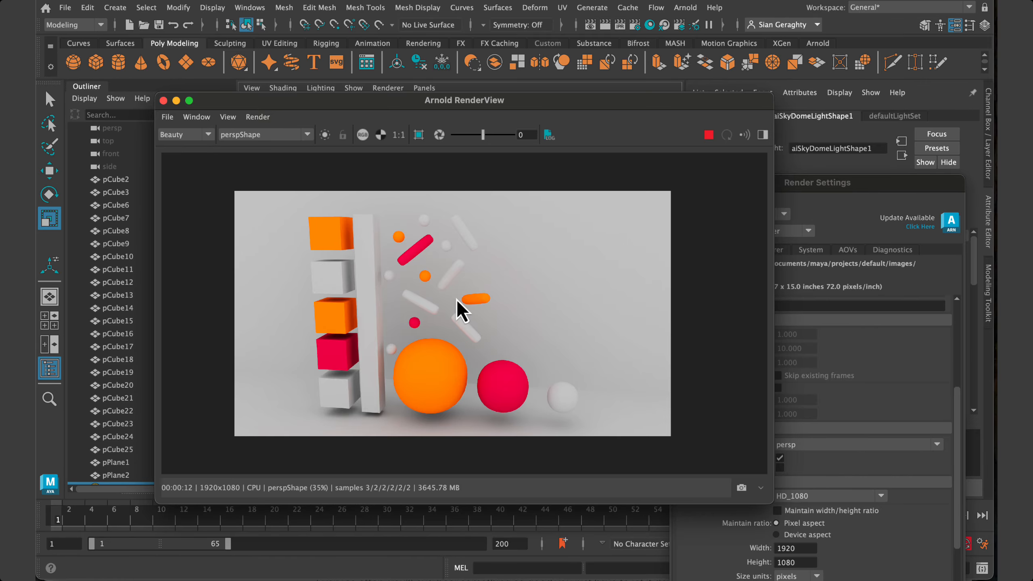
# Step: Set the Arnold Camera (AA) samples to 6, let the perspective view re-render, and close the Render Settings
pyautogui.moveTo(839, 188); pyautogui.dragTo(742, 175)
pyautogui.click(663, 231)
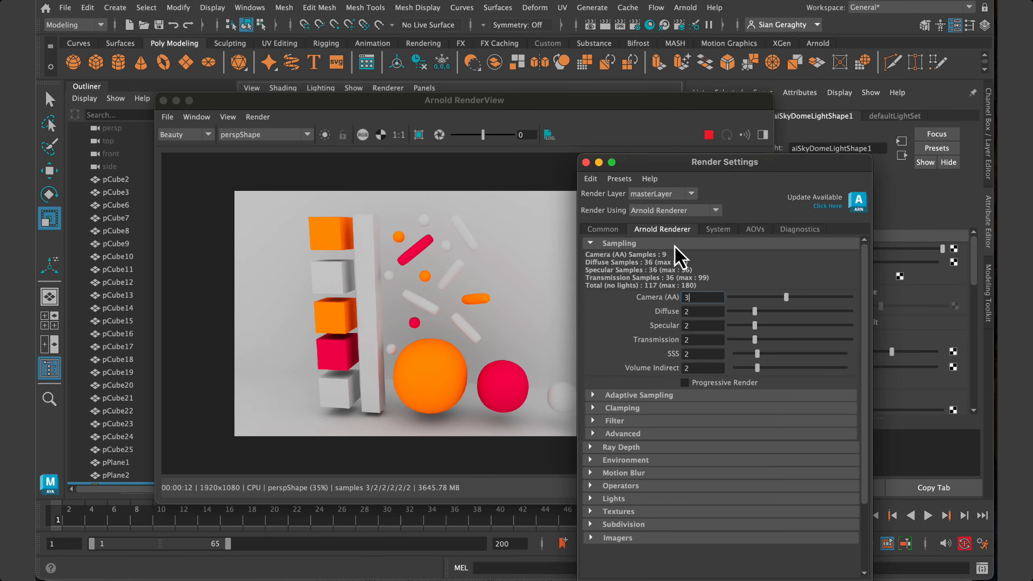
pyautogui.moveTo(788, 301); pyautogui.dragTo(813, 303)
pyautogui.moveTo(695, 163); pyautogui.dragTo(179, 179)
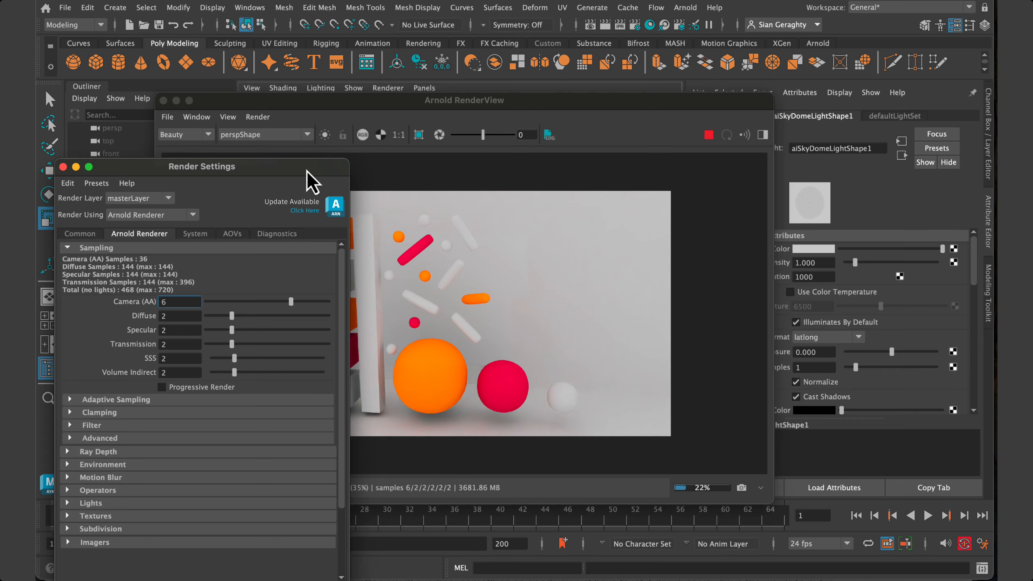
pyautogui.moveTo(313, 177); pyautogui.dragTo(960, 154)
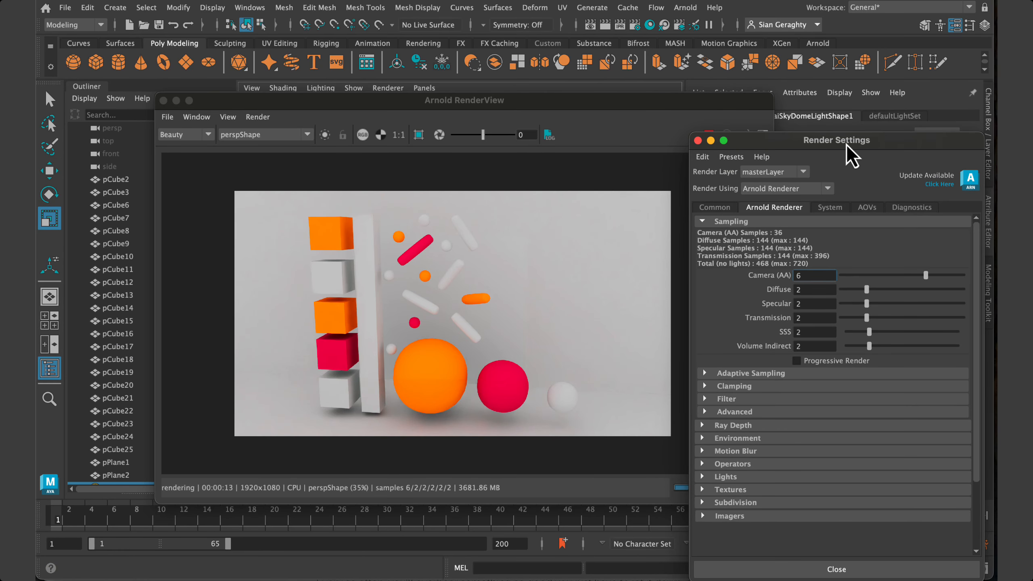
pyautogui.moveTo(844, 144); pyautogui.dragTo(846, 37)
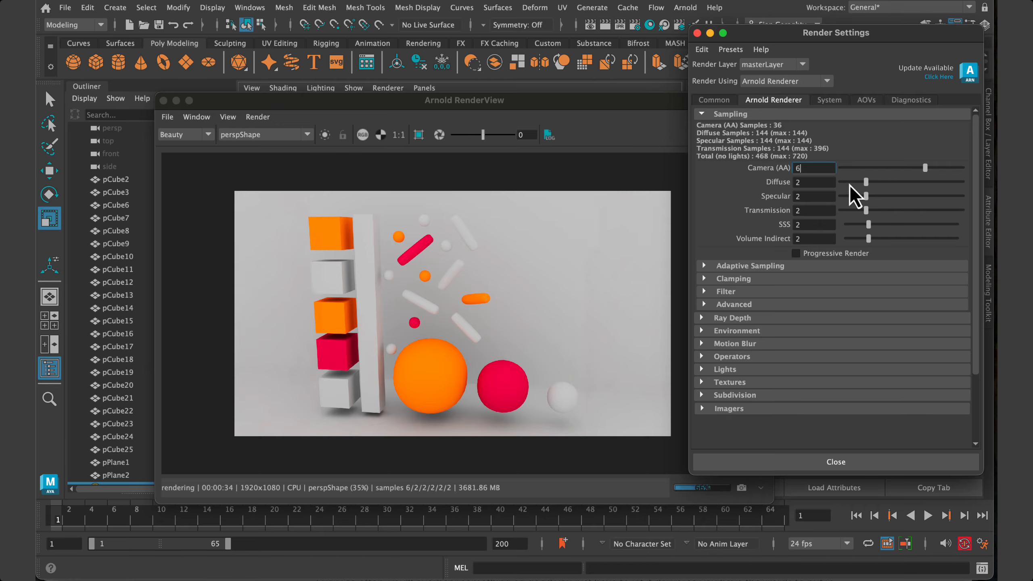
pyautogui.click(696, 33)
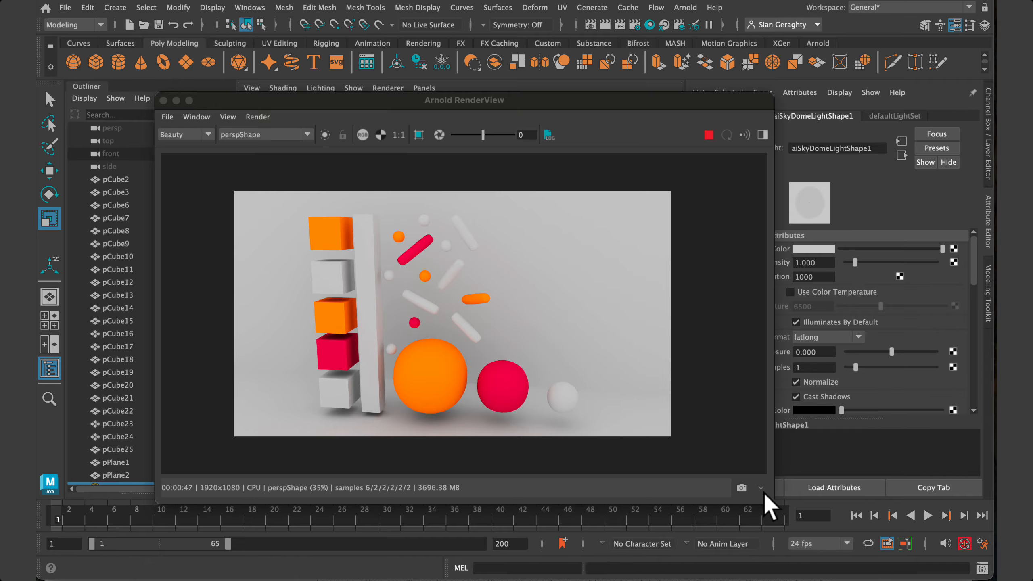
# Step: Store a snapshot of the finished render in Arnold RenderView and open its comment for editing
pyautogui.click(744, 492)
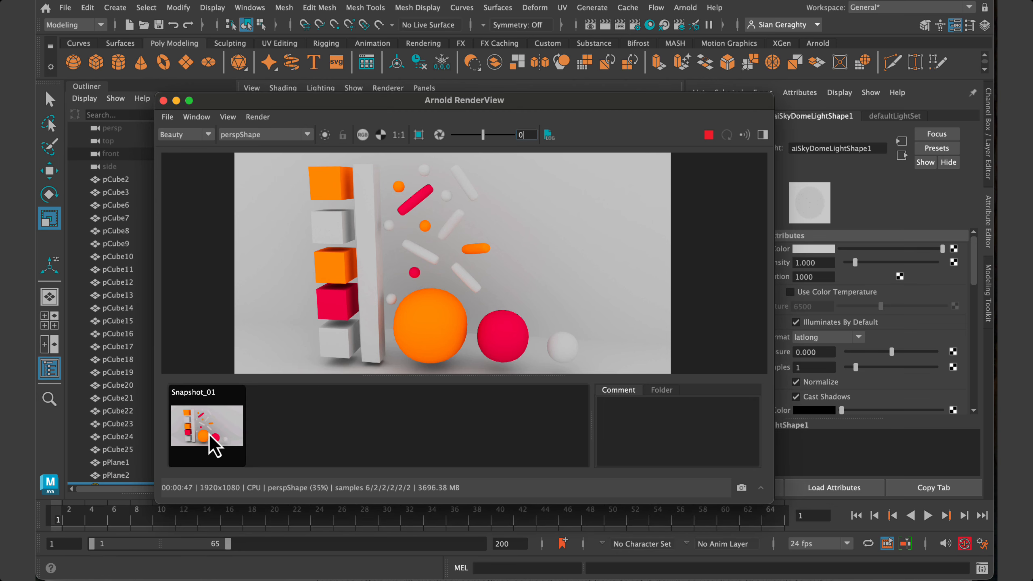
pyautogui.click(604, 423)
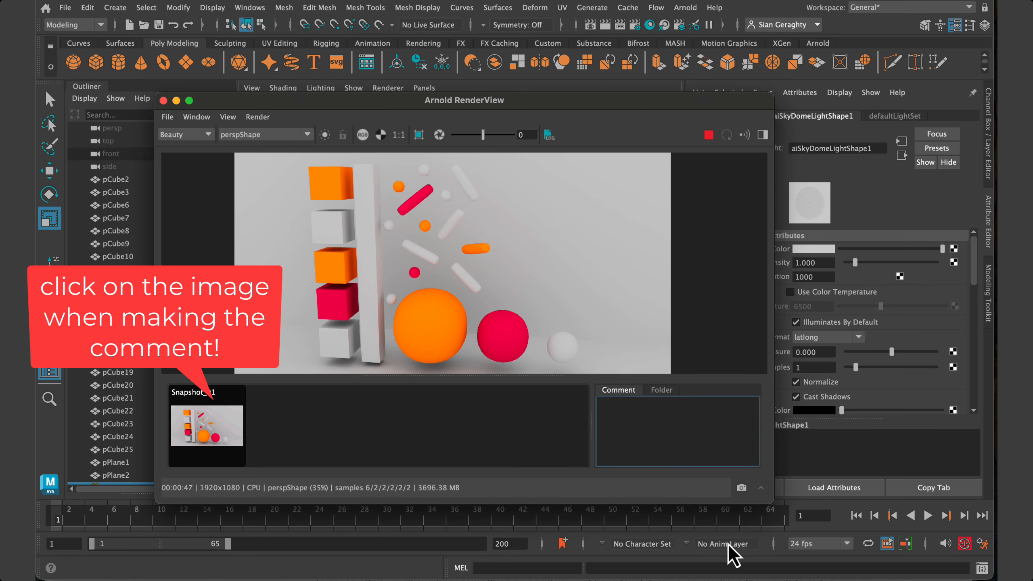